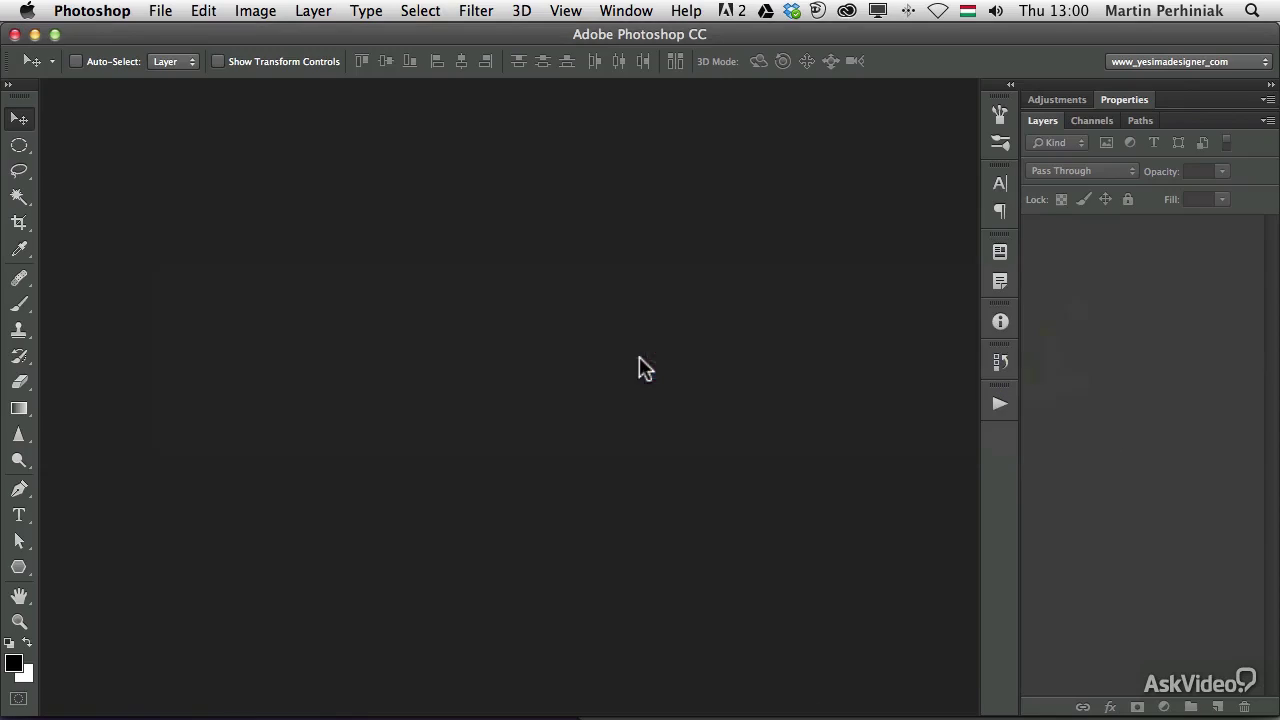
# Create a new document from the International Paper preset
pyautogui.press('super+n')
pyautogui.click(400, 206)
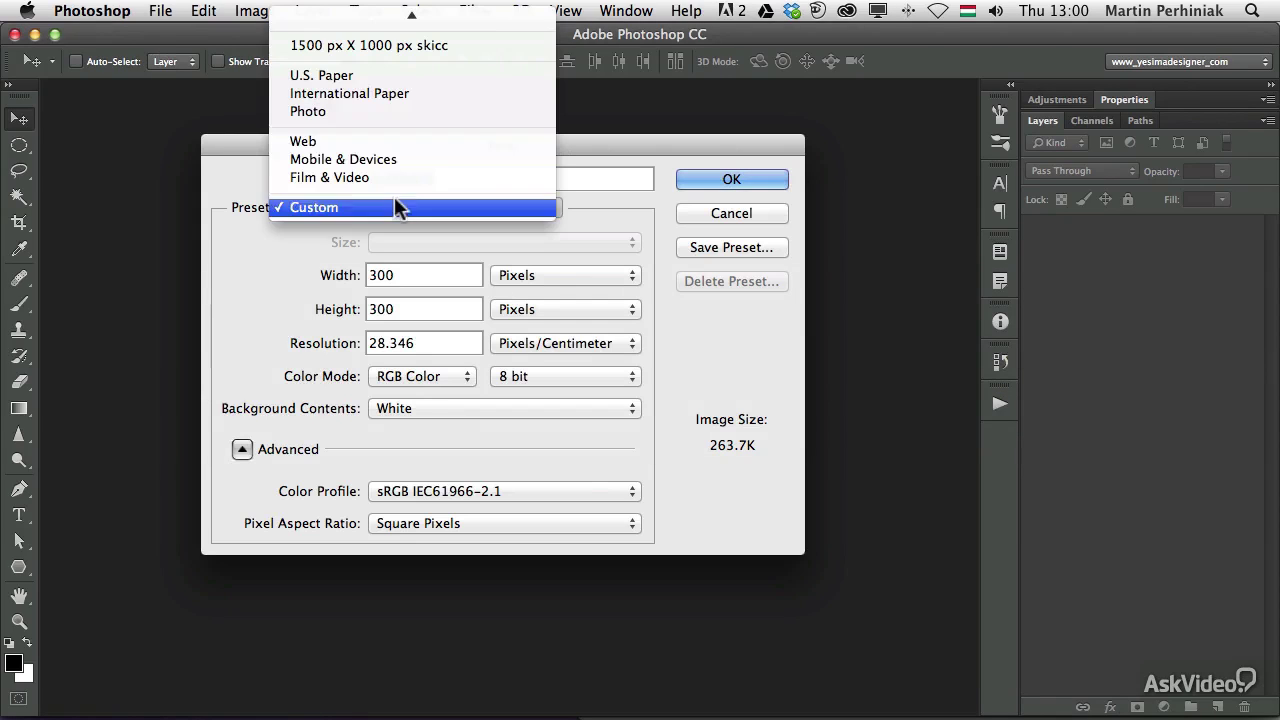
pyautogui.click(378, 96)
pyautogui.press('Return')
# Place the hooded man photo from Adobe Bridge into the new document and enlarge it to fill the canvas
pyautogui.press('super+Tab')
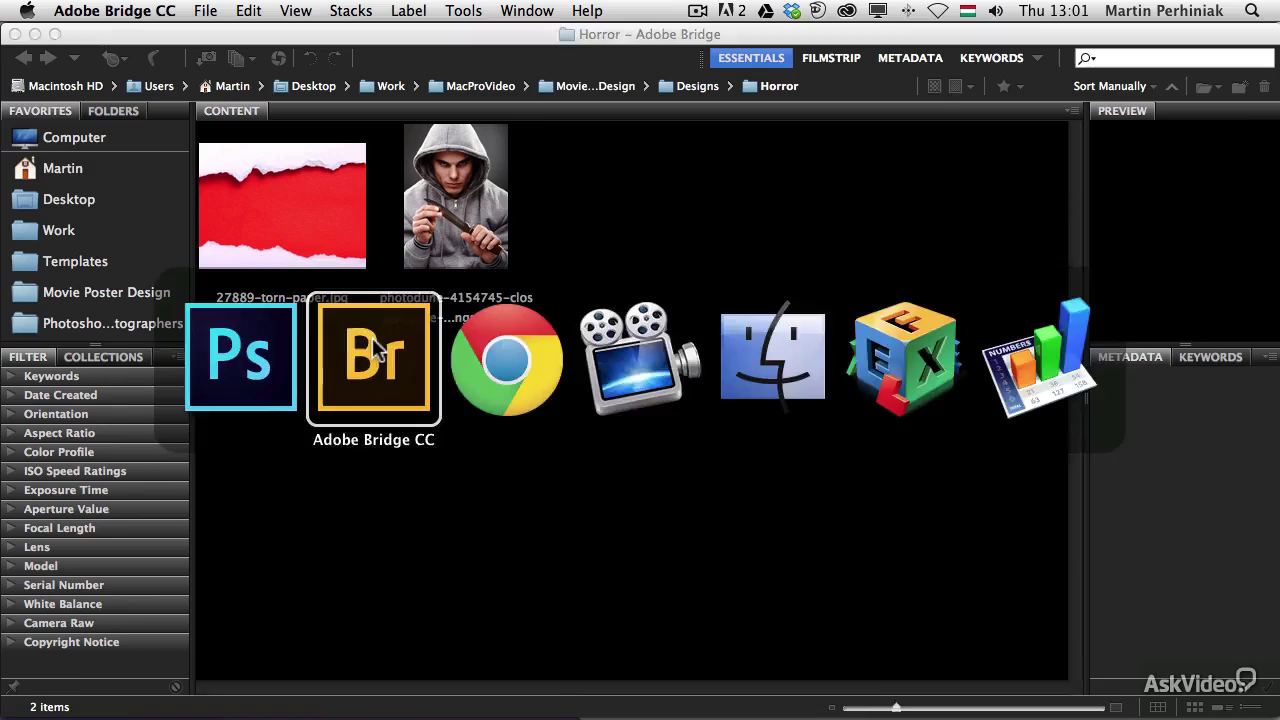
pyautogui.moveTo(465, 225); pyautogui.dragTo(384, 143)
pyautogui.press('super+Tab')
pyautogui.press('Return')
pyautogui.press('super+t')
pyautogui.moveTo(495, 381); pyautogui.dragTo(744, 700)
pyautogui.press('Return')
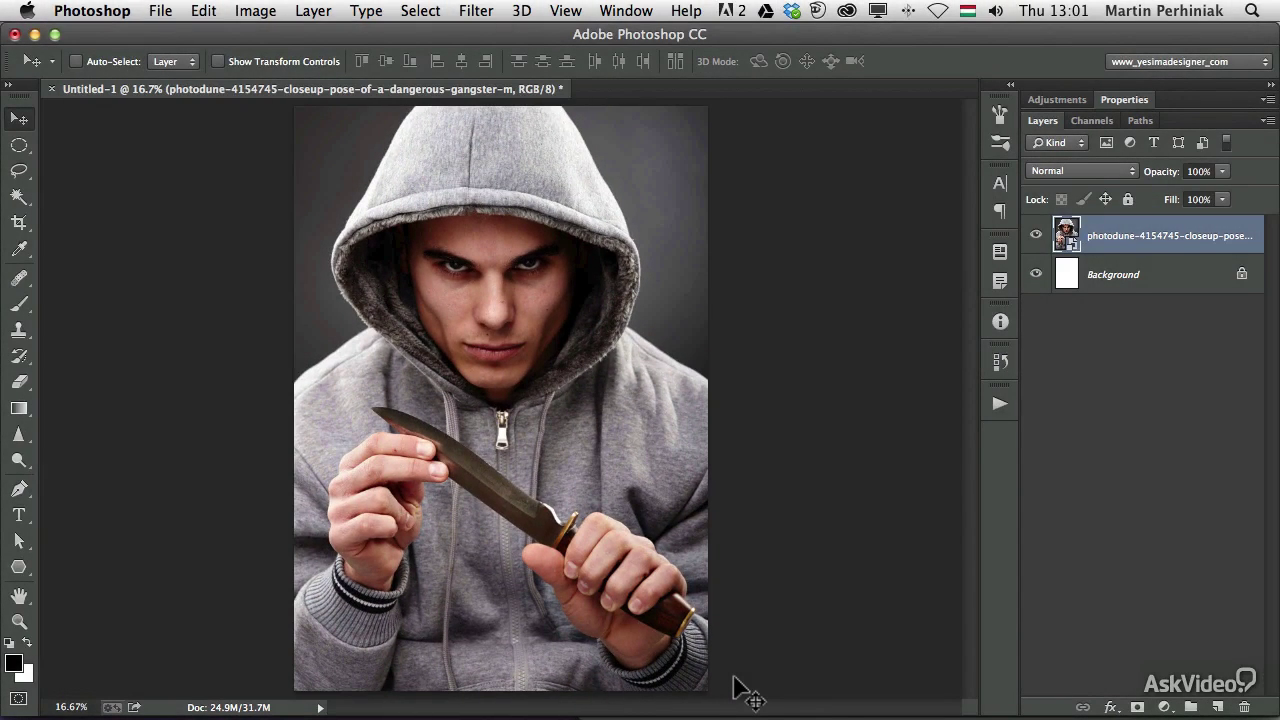
# Place the torn-paper image from Adobe Bridge over the man's face and stretch it to about 209% width, spanning the canvas
pyautogui.press('super+Tab')
pyautogui.click(264, 208)
pyautogui.press('super+Tab')
pyautogui.moveTo(499, 416); pyautogui.dragTo(498, 396)
pyautogui.moveTo(495, 319); pyautogui.dragTo(362, 170)
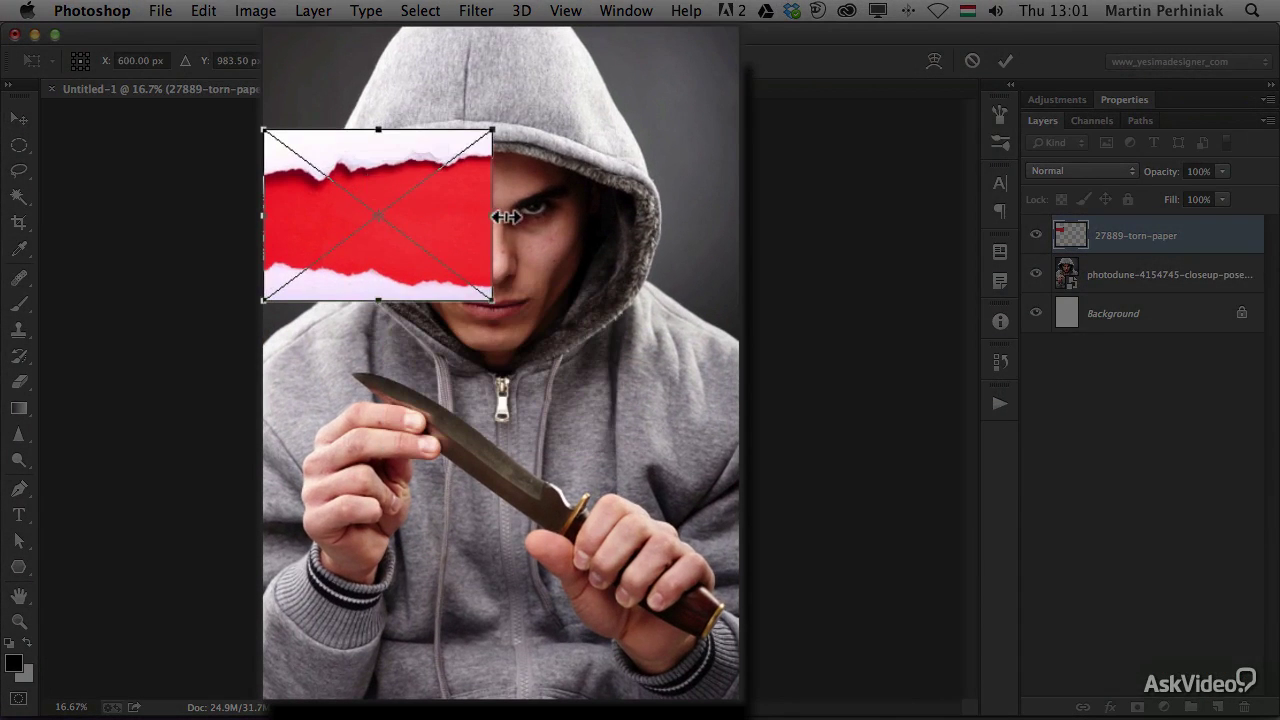
pyautogui.moveTo(506, 216); pyautogui.dragTo(745, 250)
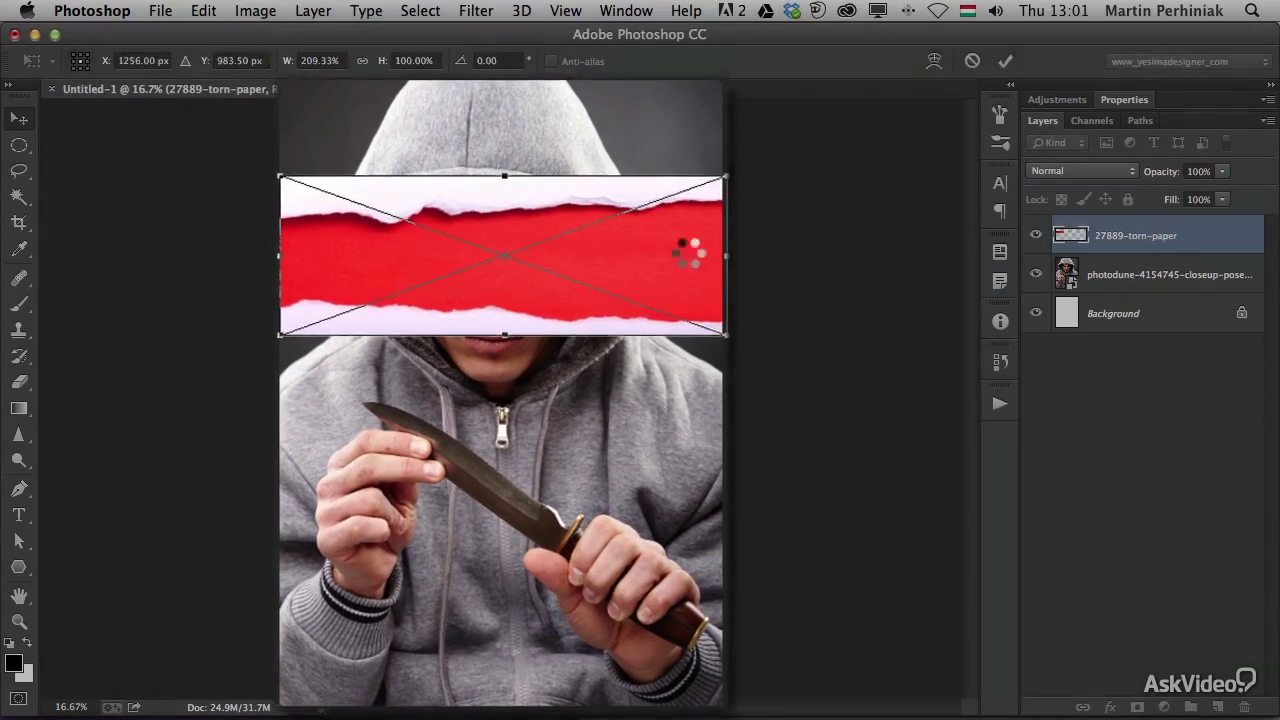
pyautogui.press('Return')
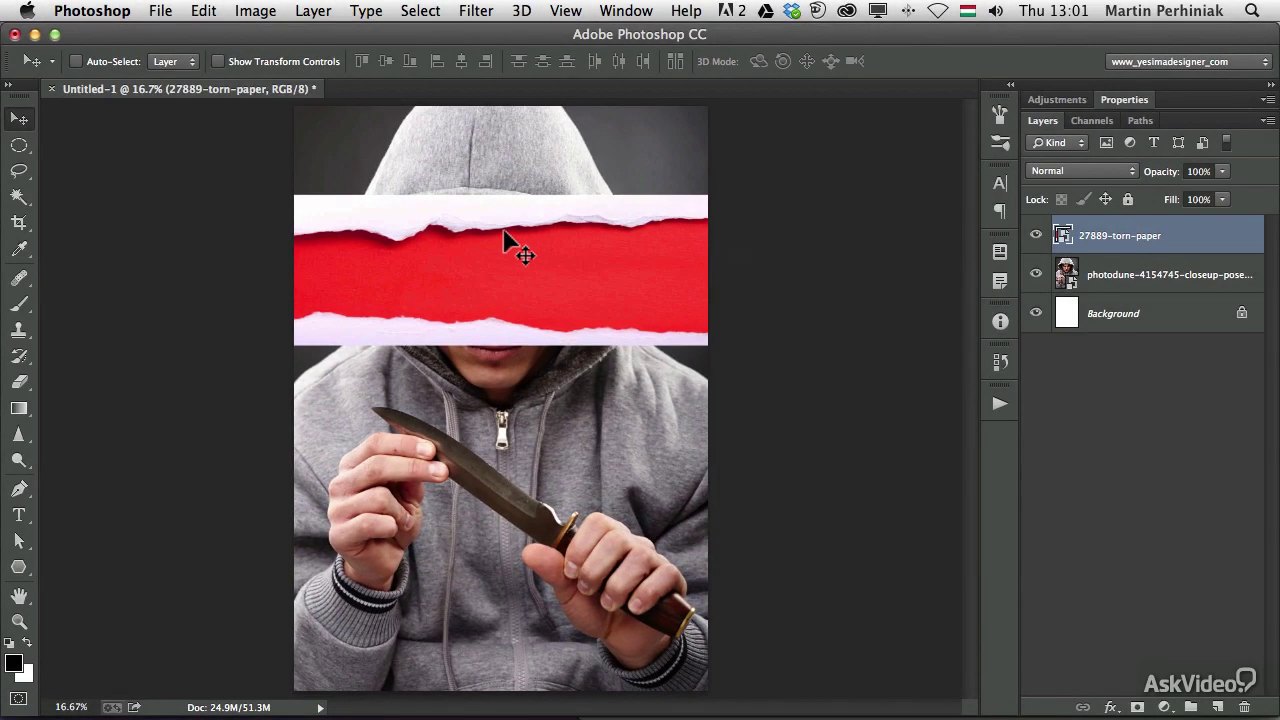
# Rasterize the torn-paper layer, then try inverting its colors and undo the inversion
pyautogui.rightClick(1150, 236)
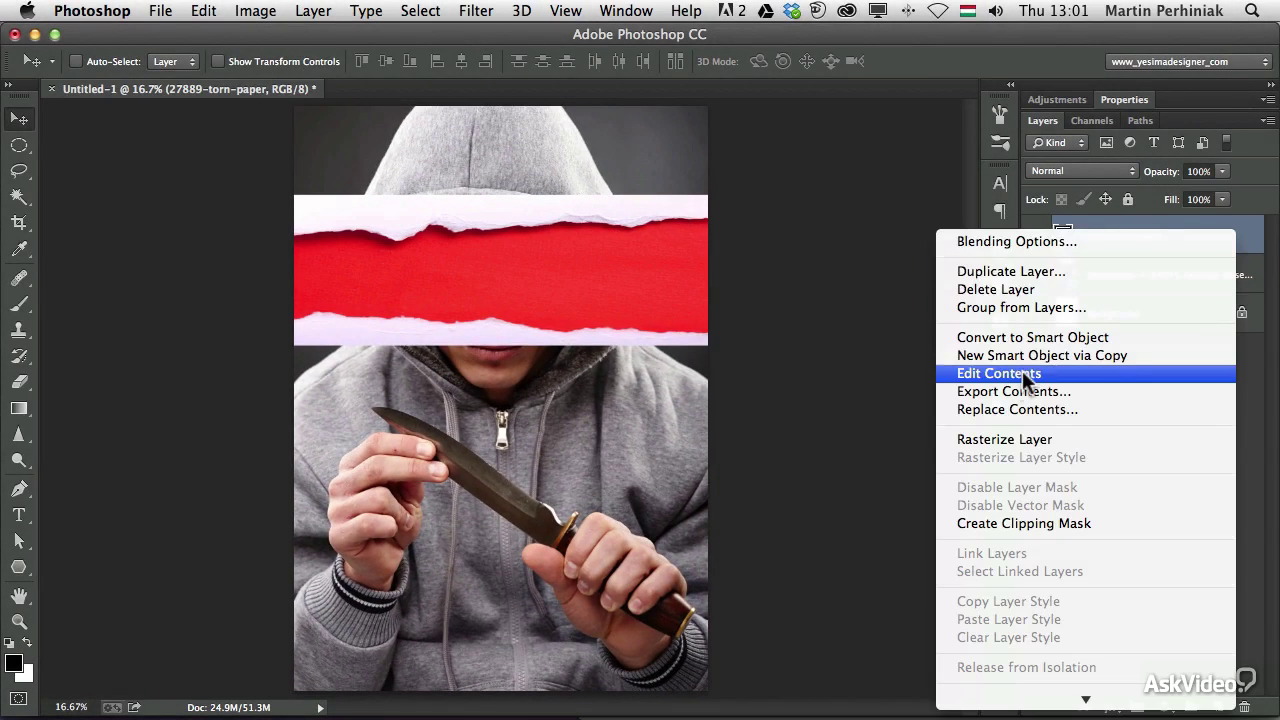
pyautogui.click(1025, 440)
pyautogui.press('super+i')
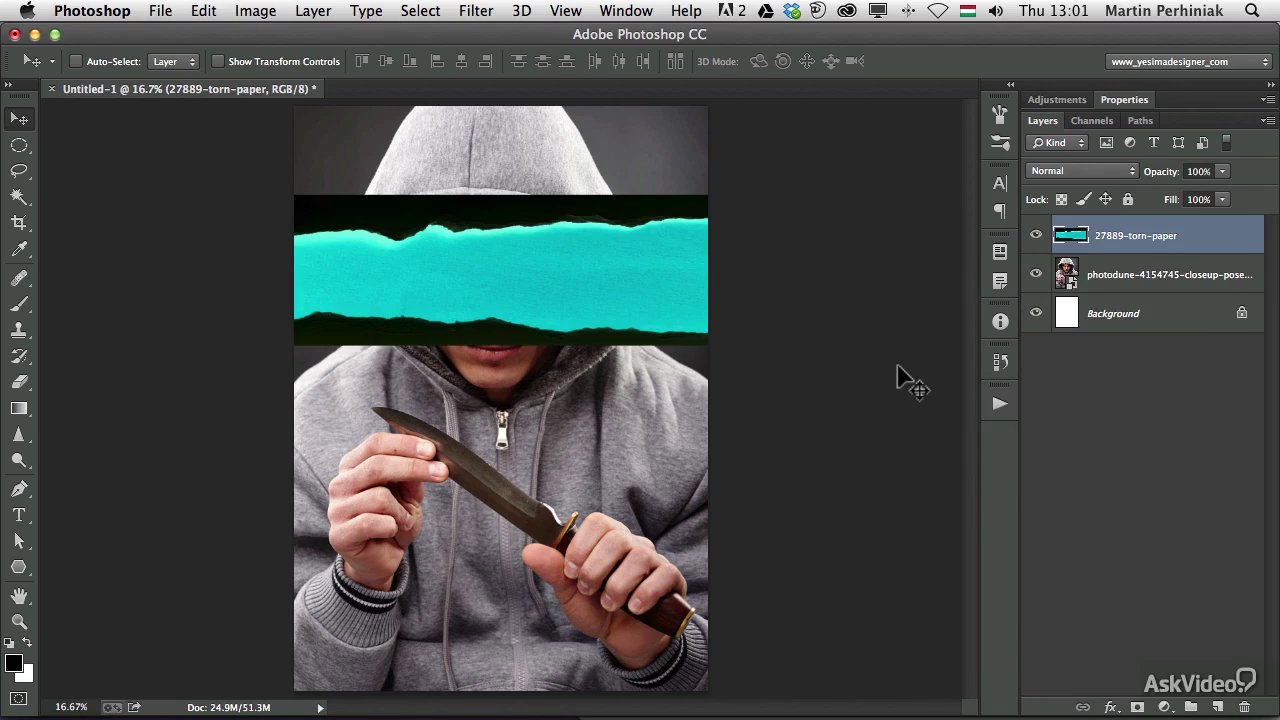
pyautogui.press('super+z')
# Try the Multiply blend mode on the torn-paper layer and set it back to Normal
pyautogui.moveTo(455, 318); pyautogui.dragTo(491, 330)
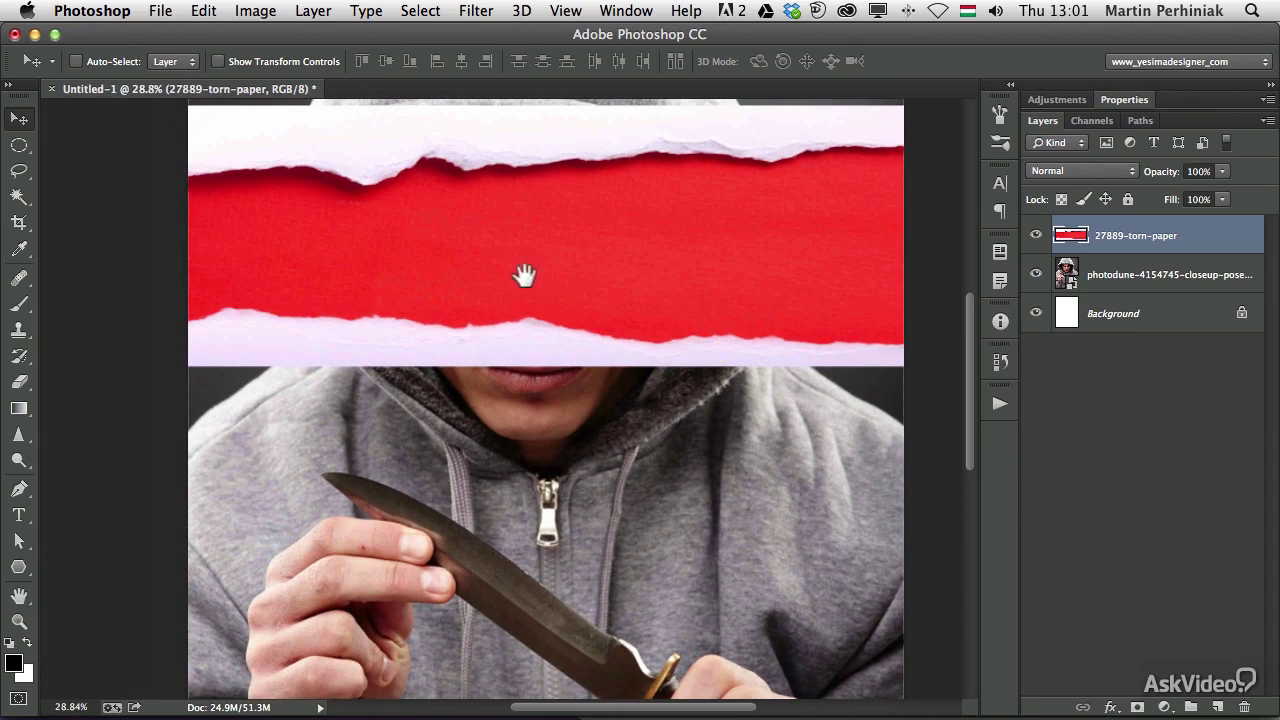
pyautogui.moveTo(525, 275); pyautogui.dragTo(535, 343)
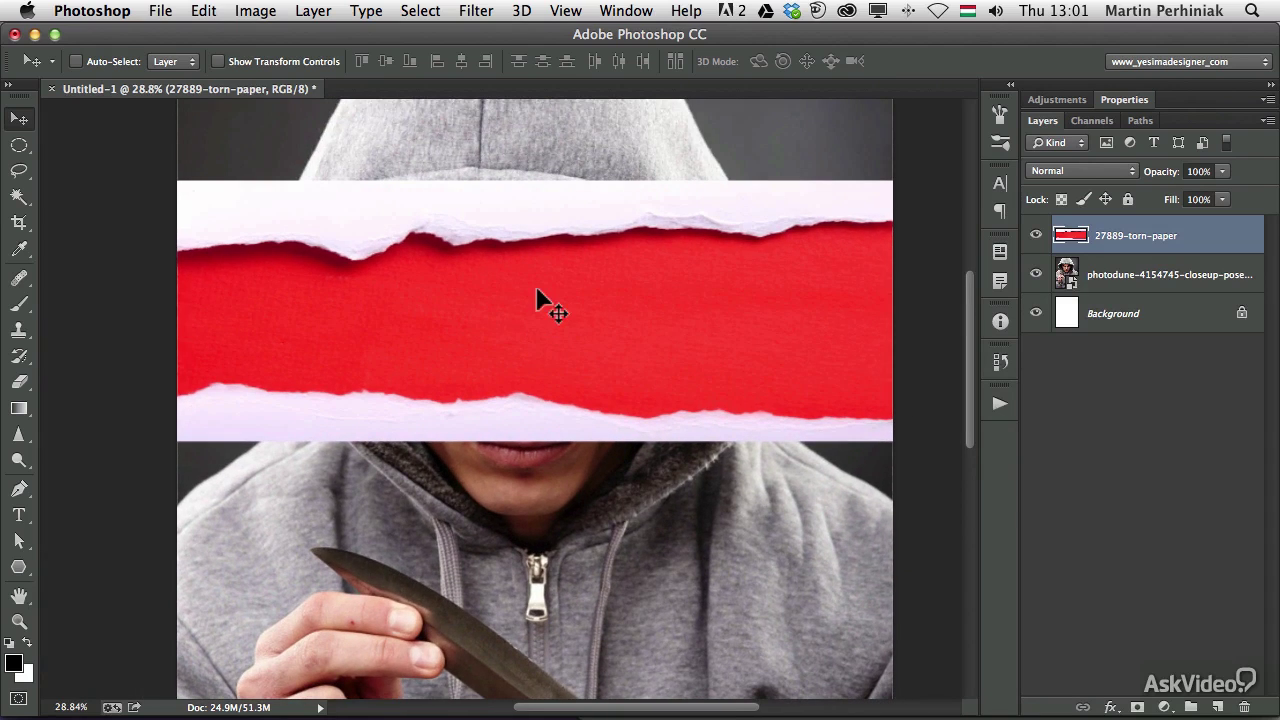
pyautogui.hotkey('shift', 'alt', 'm')
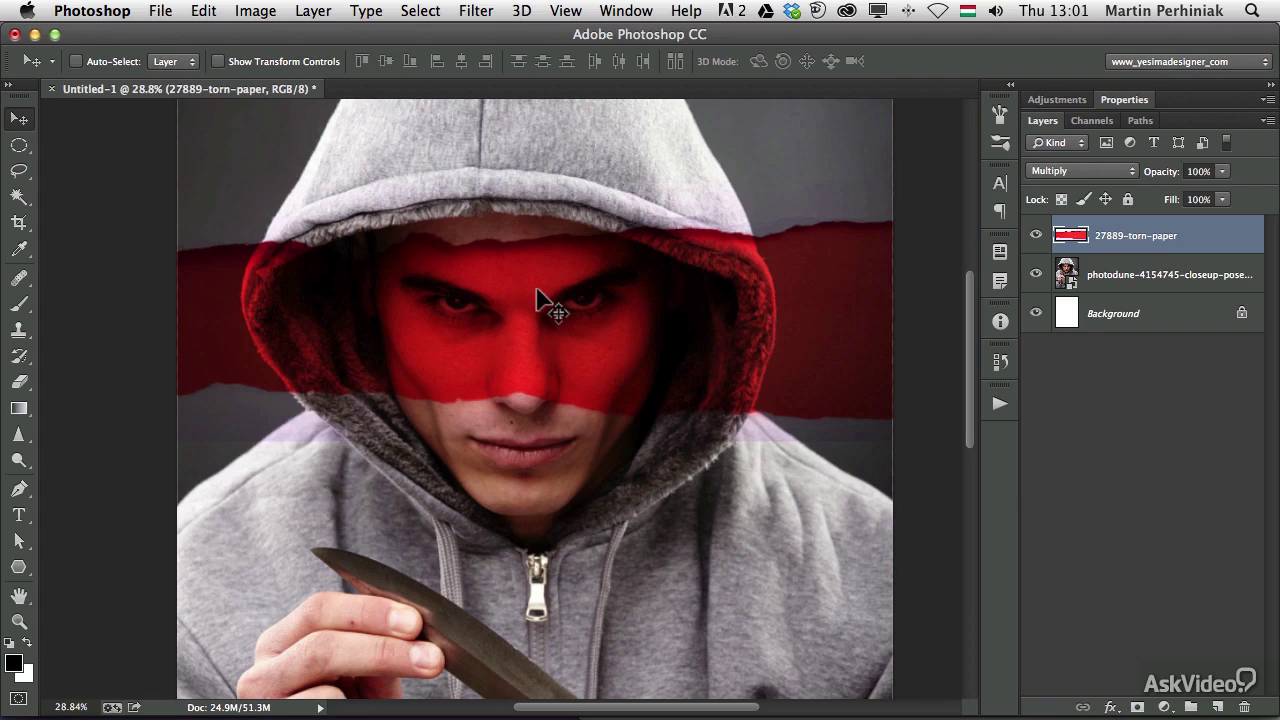
pyautogui.press('super+0')
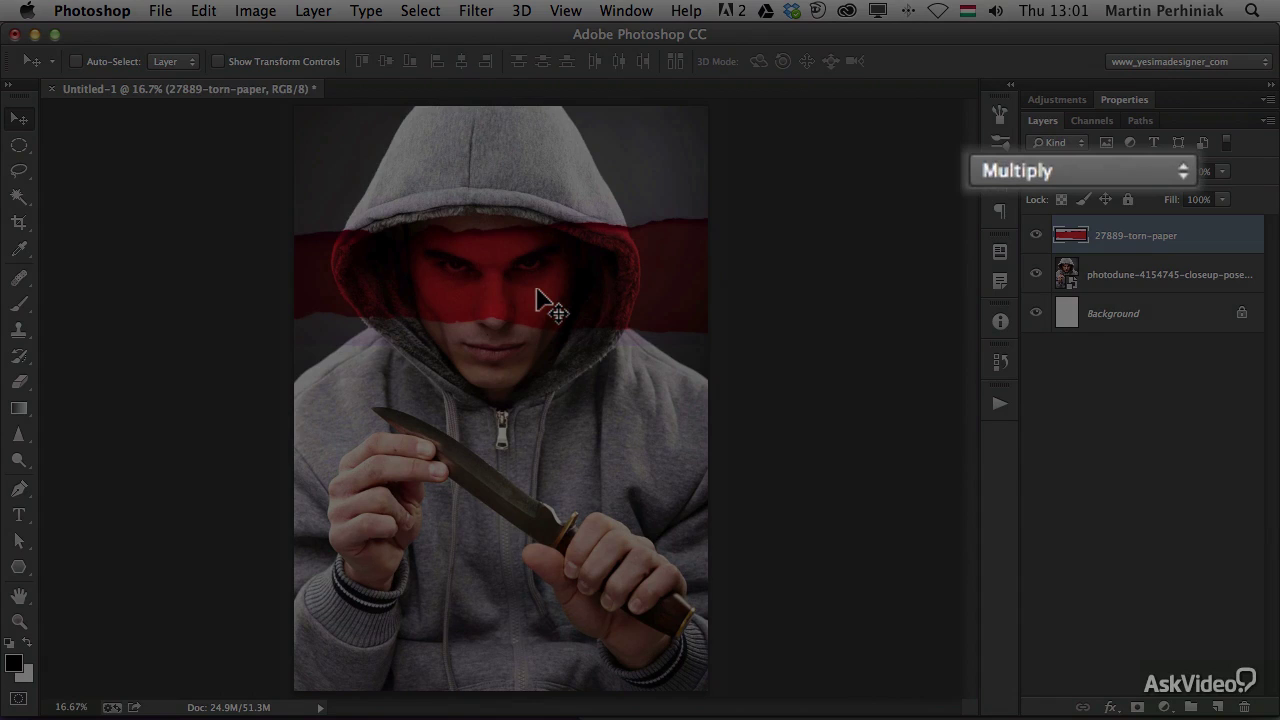
pyautogui.hotkey('shift', 'alt', 'n')
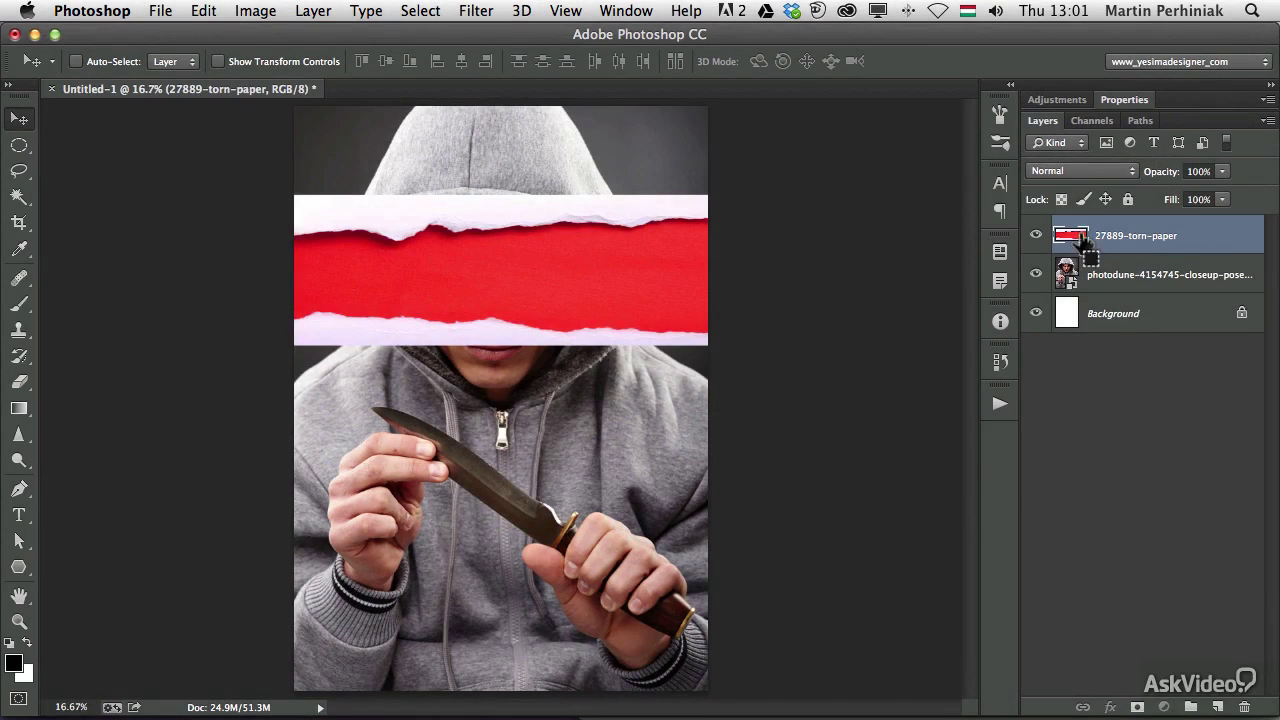
# Try selecting the red strip with Color Range by sampling the red near the upper torn edge
pyautogui.click(420, 10)
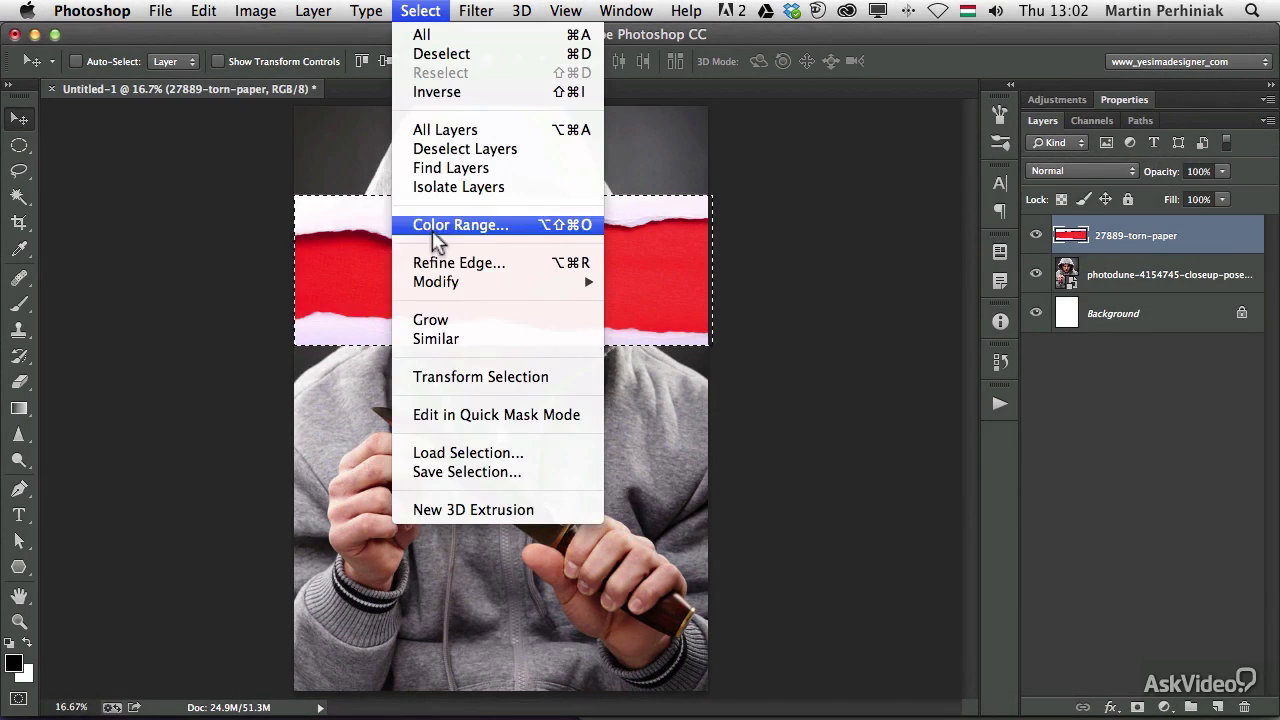
pyautogui.click(452, 220)
pyautogui.click(366, 254)
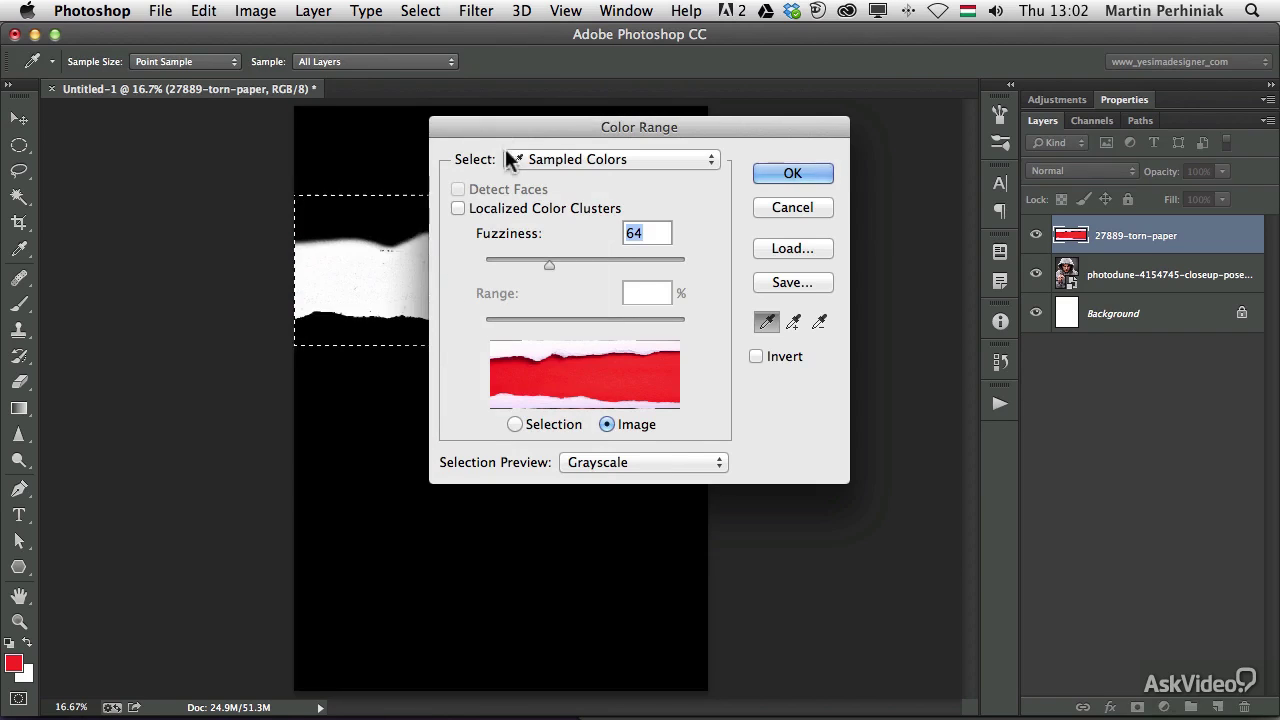
pyautogui.moveTo(503, 149); pyautogui.dragTo(700, 189)
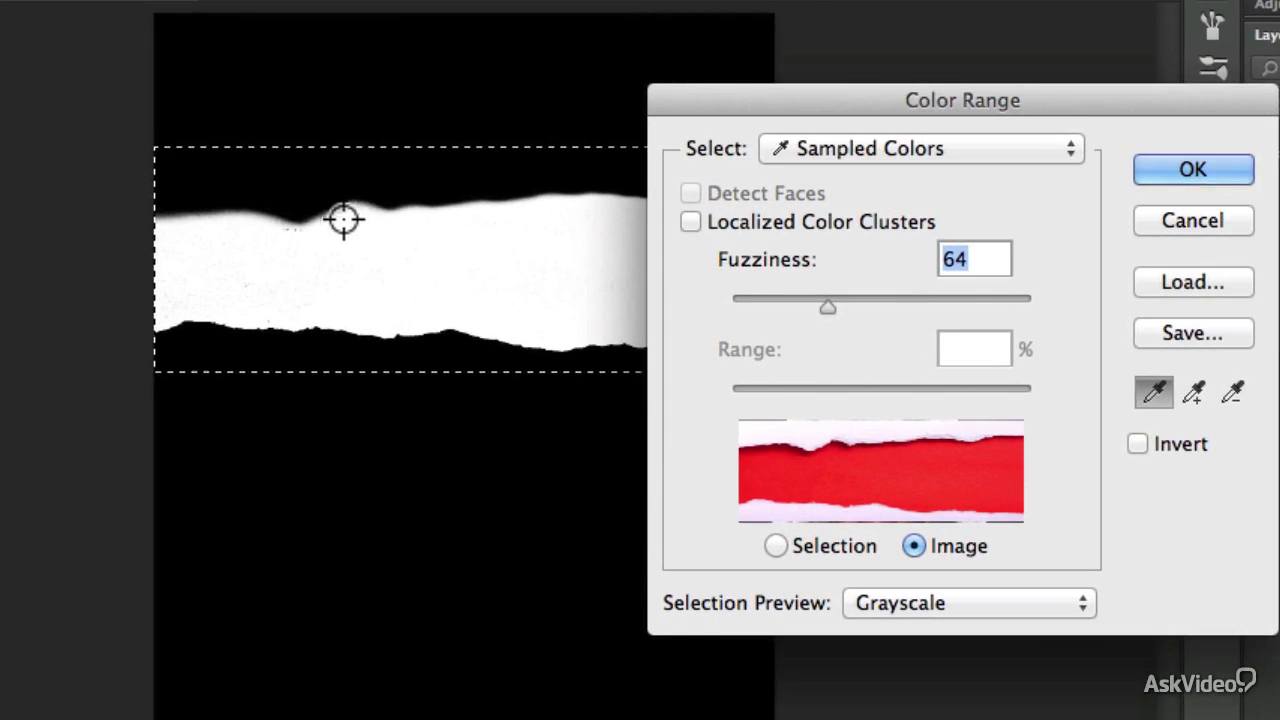
pyautogui.click(220, 214)
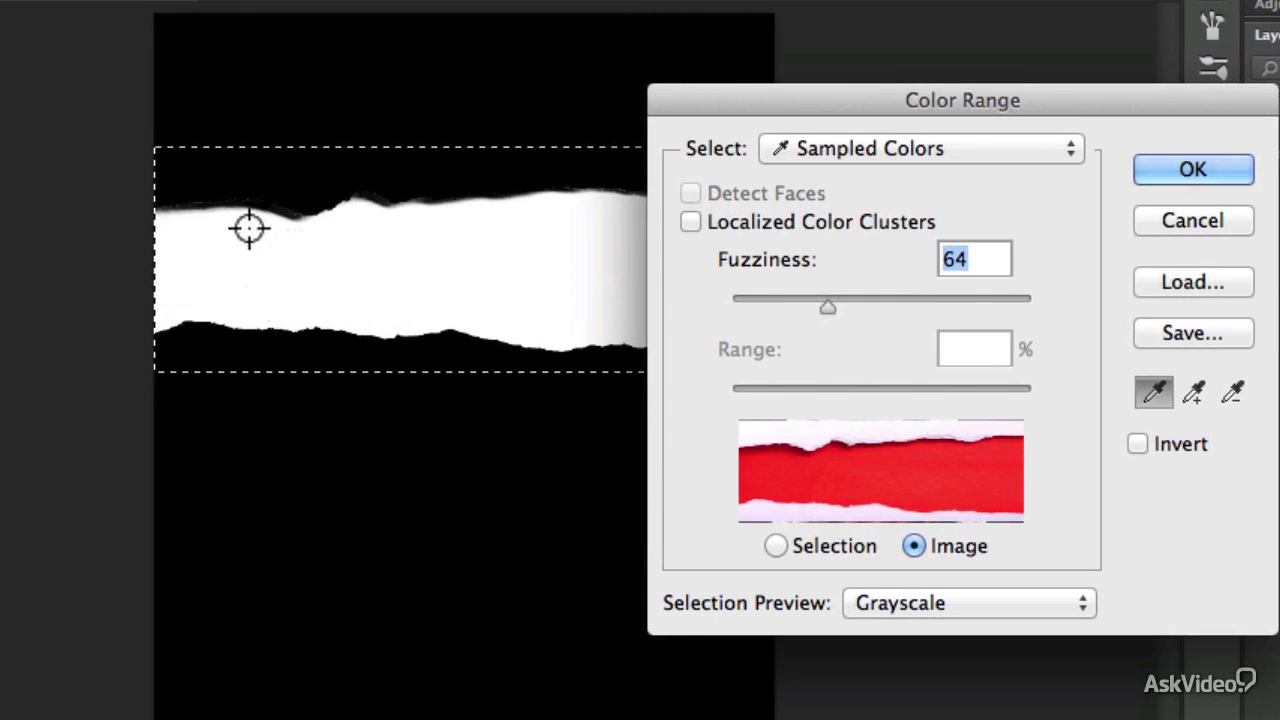
pyautogui.click(1206, 156)
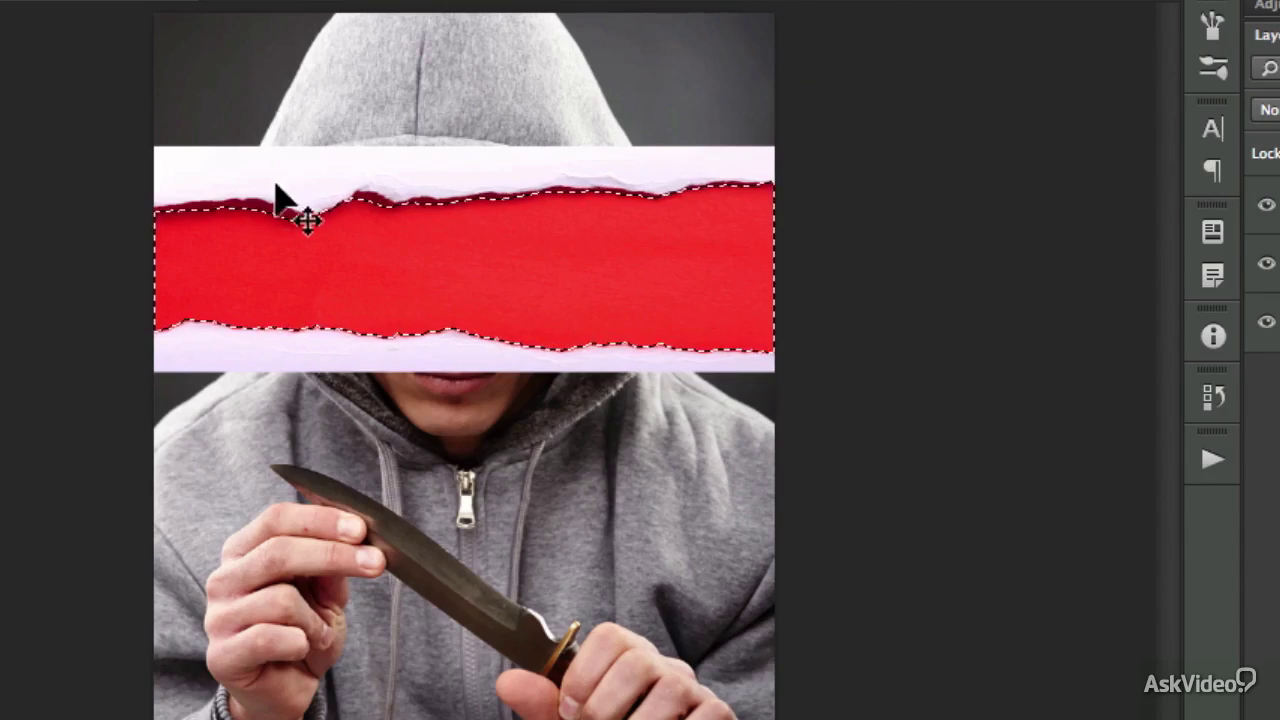
pyautogui.moveTo(401, 198); pyautogui.dragTo(420, 170)
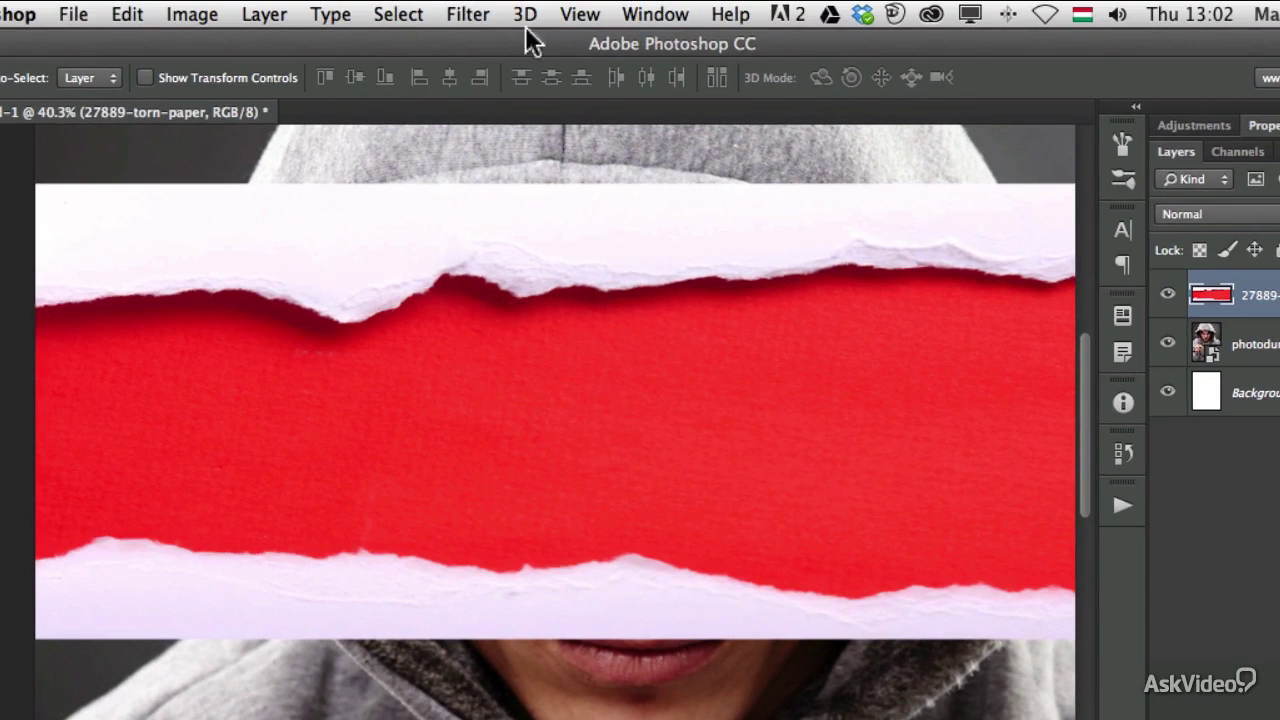
# Load the torn-paper layer's outline and select its whole red strip with Color Range, sampling the darker red shadow at a fuzziness of 64
pyautogui.keyDown('ctrl'); pyautogui.click(1211, 295); pyautogui.keyUp('ctrl')
pyautogui.click(392, 22)
pyautogui.click(455, 278)
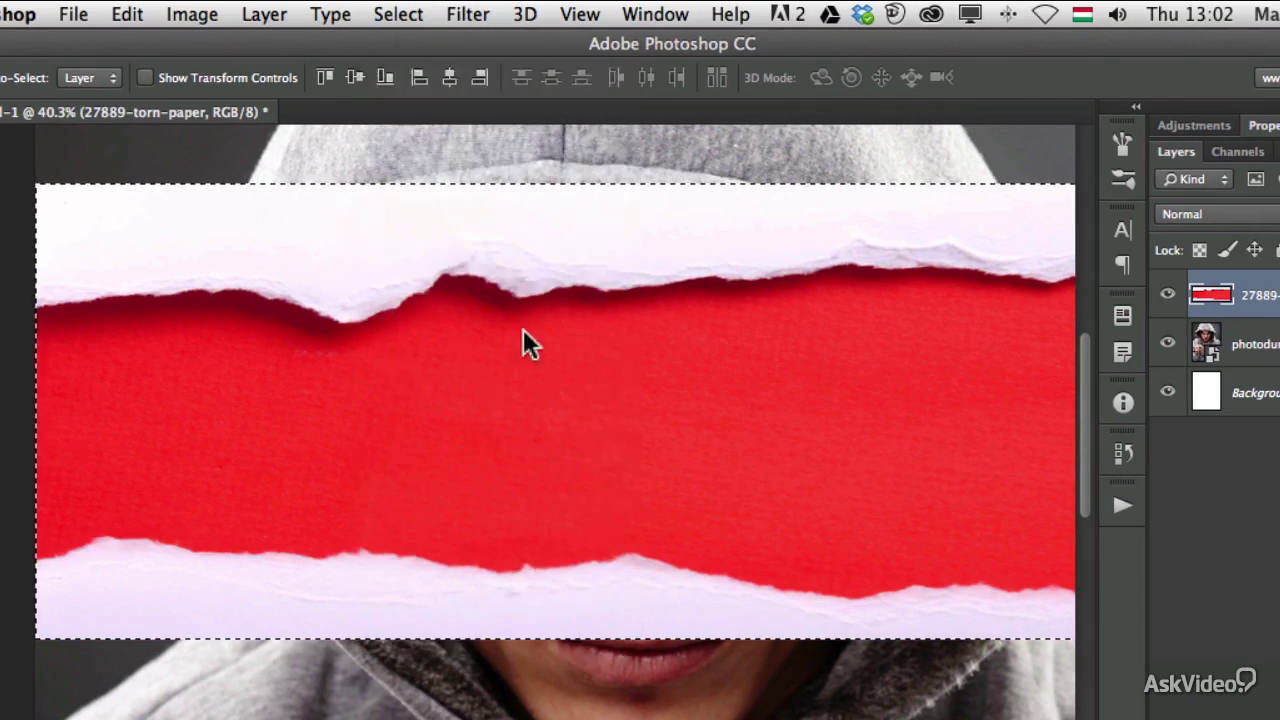
pyautogui.moveTo(445, 305); pyautogui.dragTo(180, 437)
pyautogui.click(177, 440)
pyautogui.moveTo(154, 380); pyautogui.dragTo(180, 318)
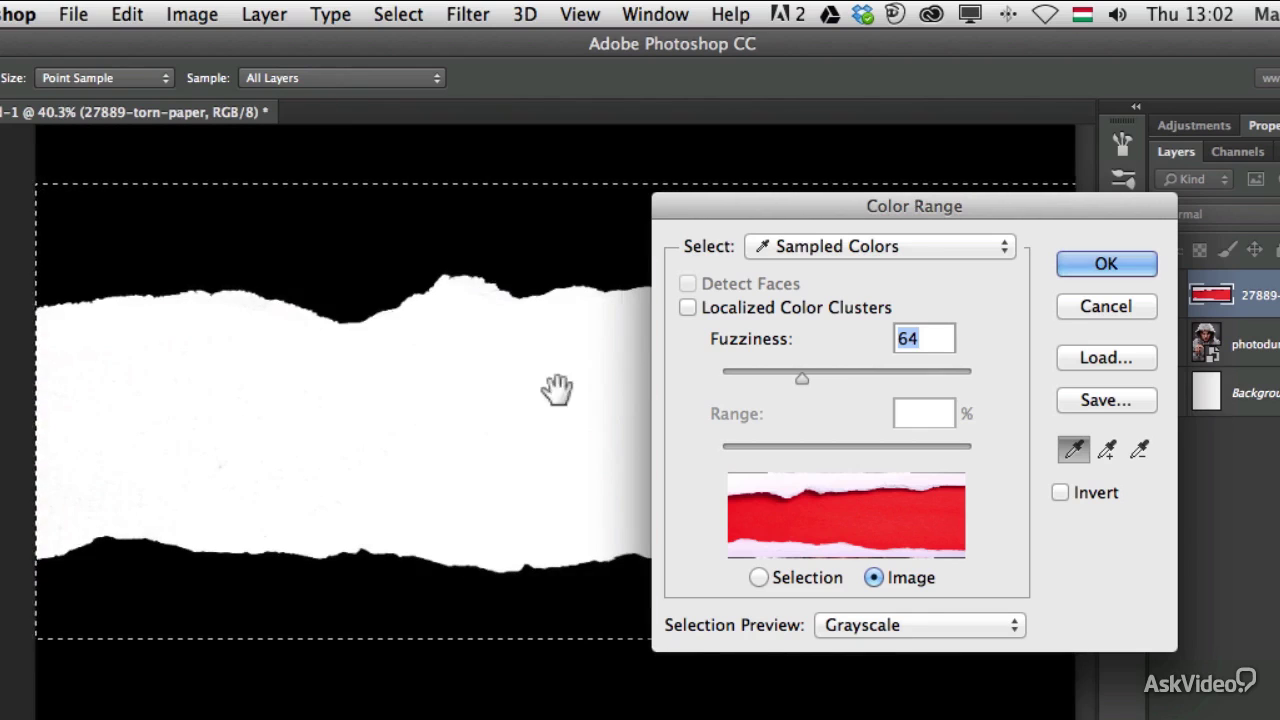
pyautogui.moveTo(557, 306); pyautogui.dragTo(566, 363)
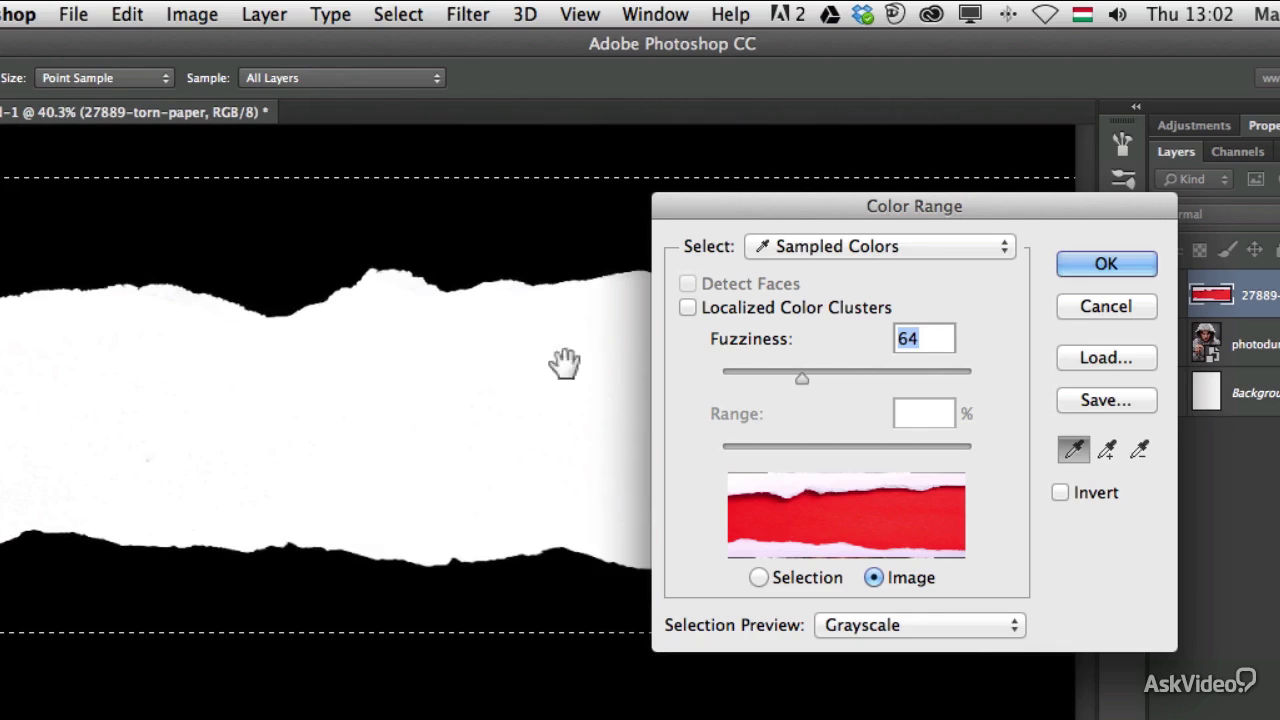
pyautogui.click(1105, 263)
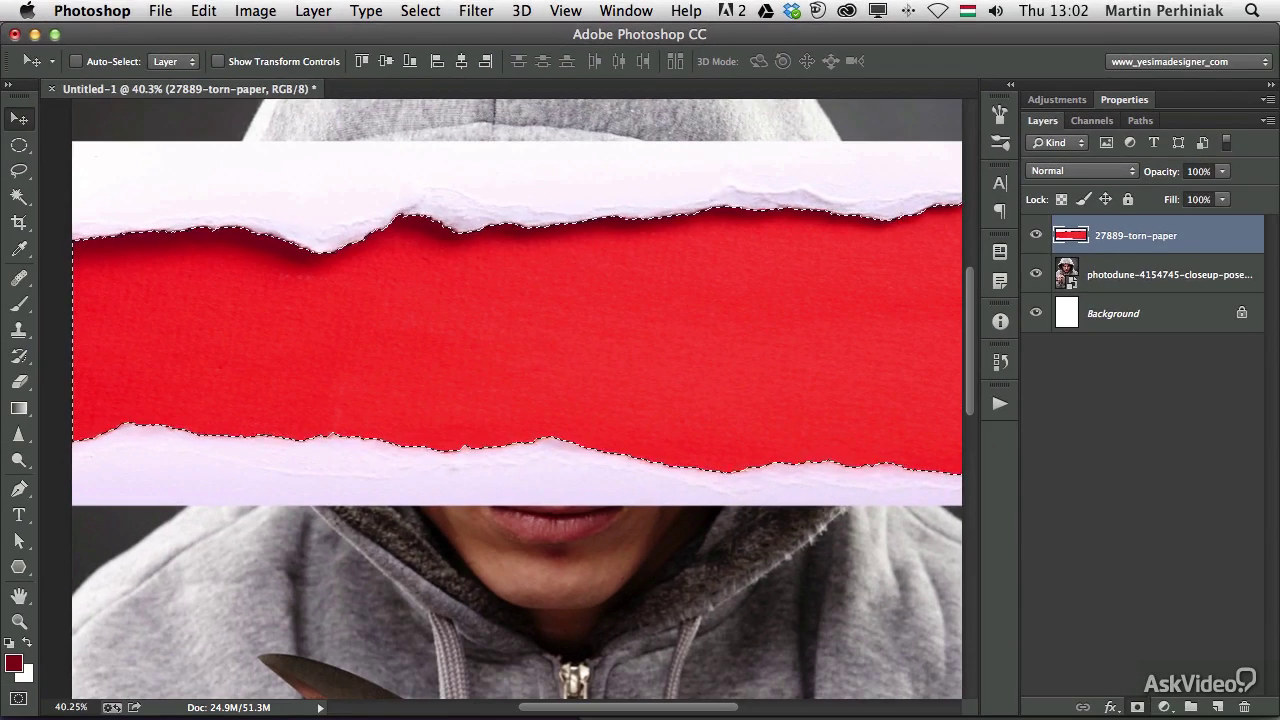
# Mask the torn-paper layer from the selection and compare the inverted mask, ending with only the red strip showing
pyautogui.click(1137, 707)
pyautogui.press('super+i')
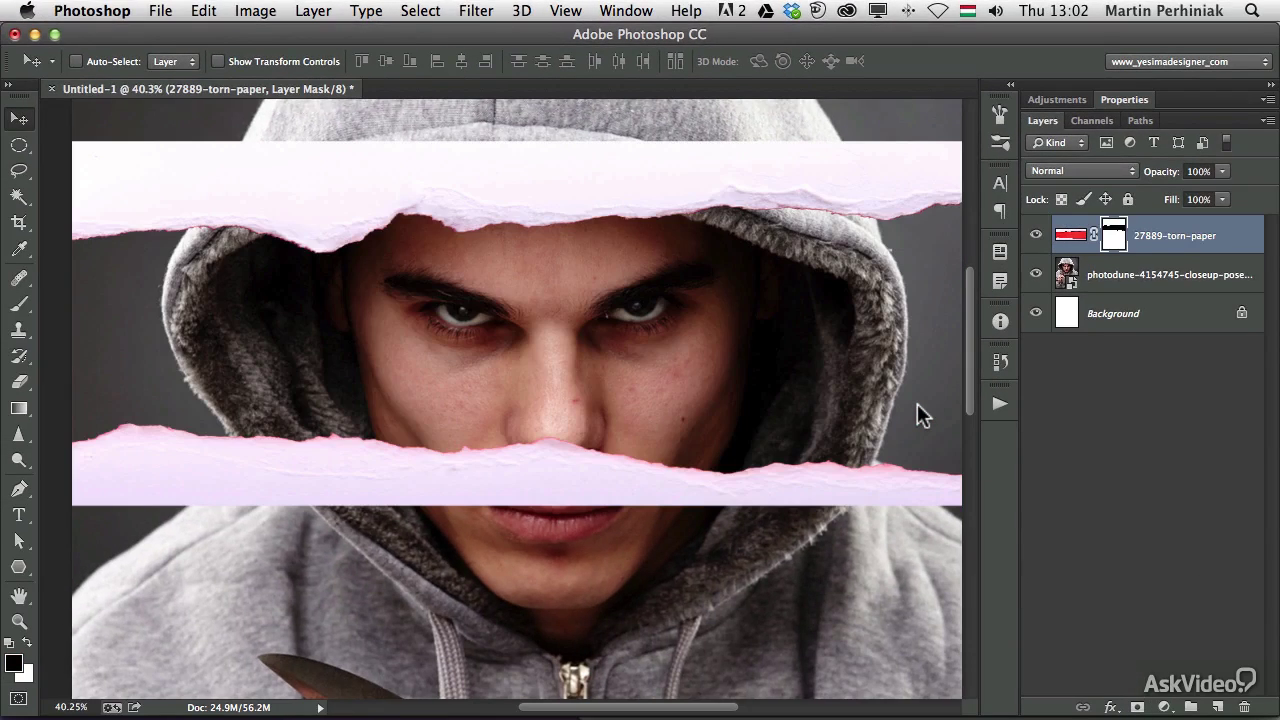
pyautogui.press('super+i')
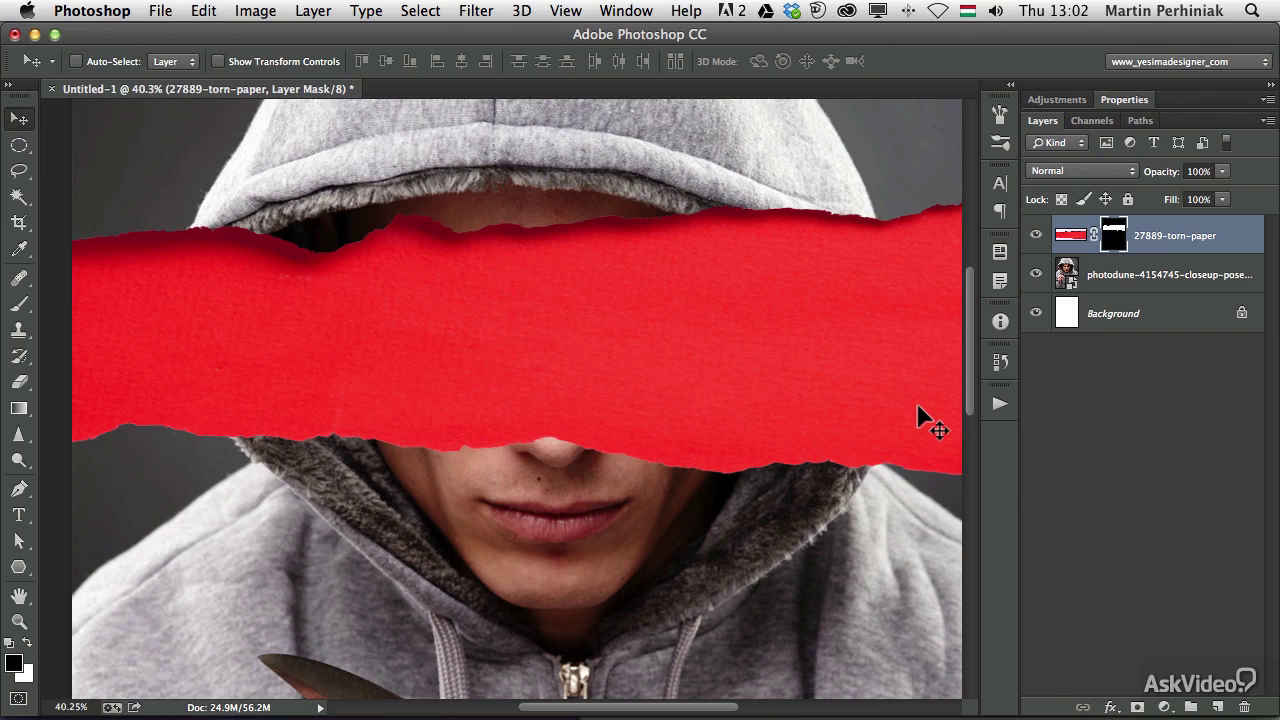
pyautogui.press('super+minus')
pyautogui.press('super+minus')
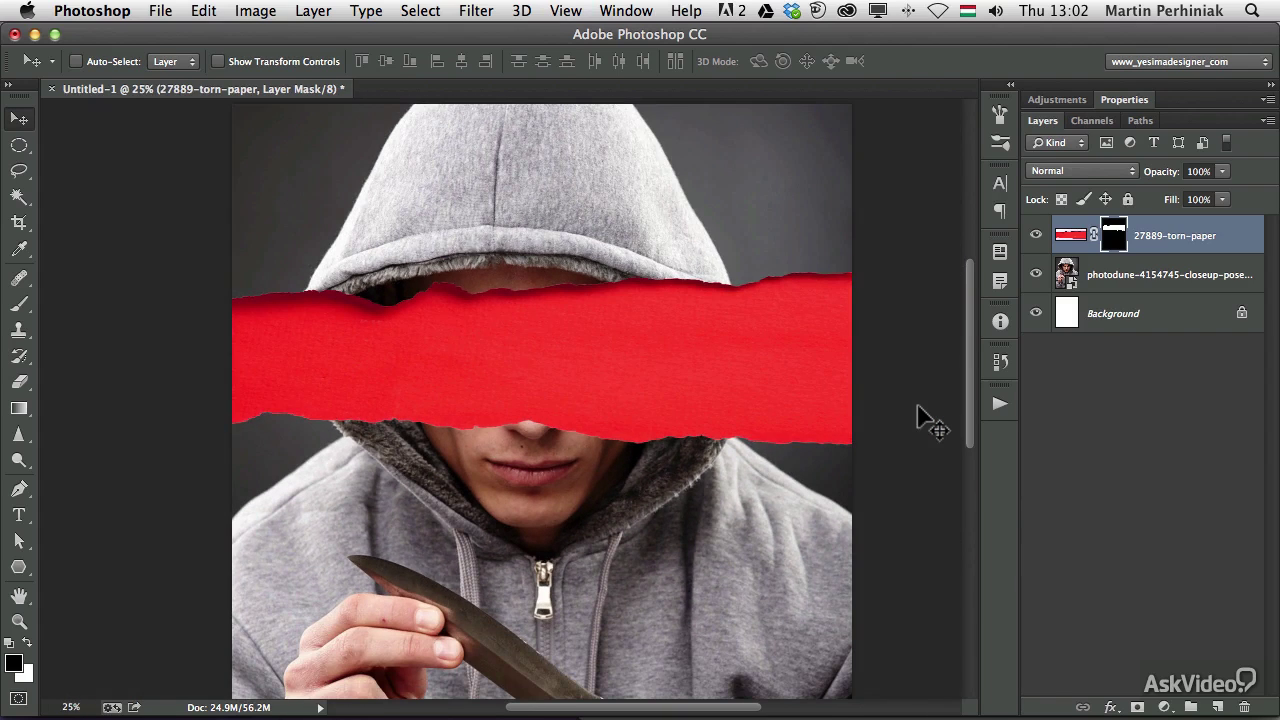
pyautogui.press('super+i')
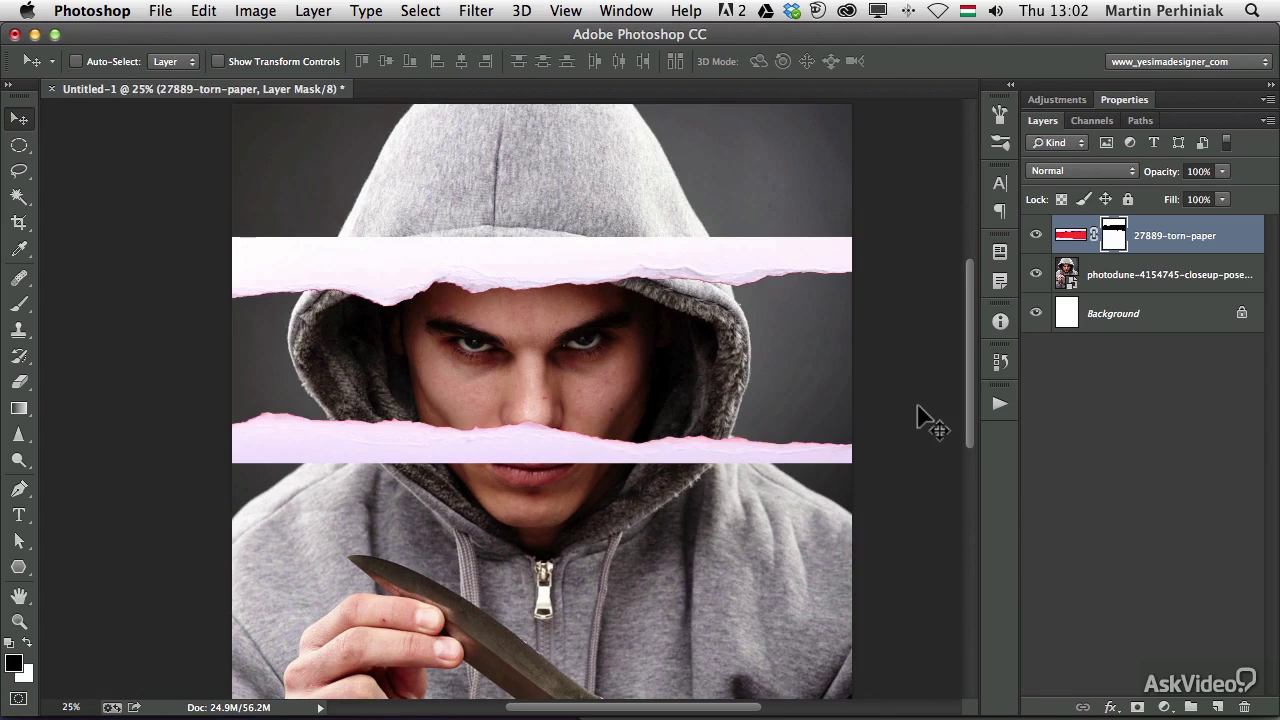
pyautogui.press('super+i')
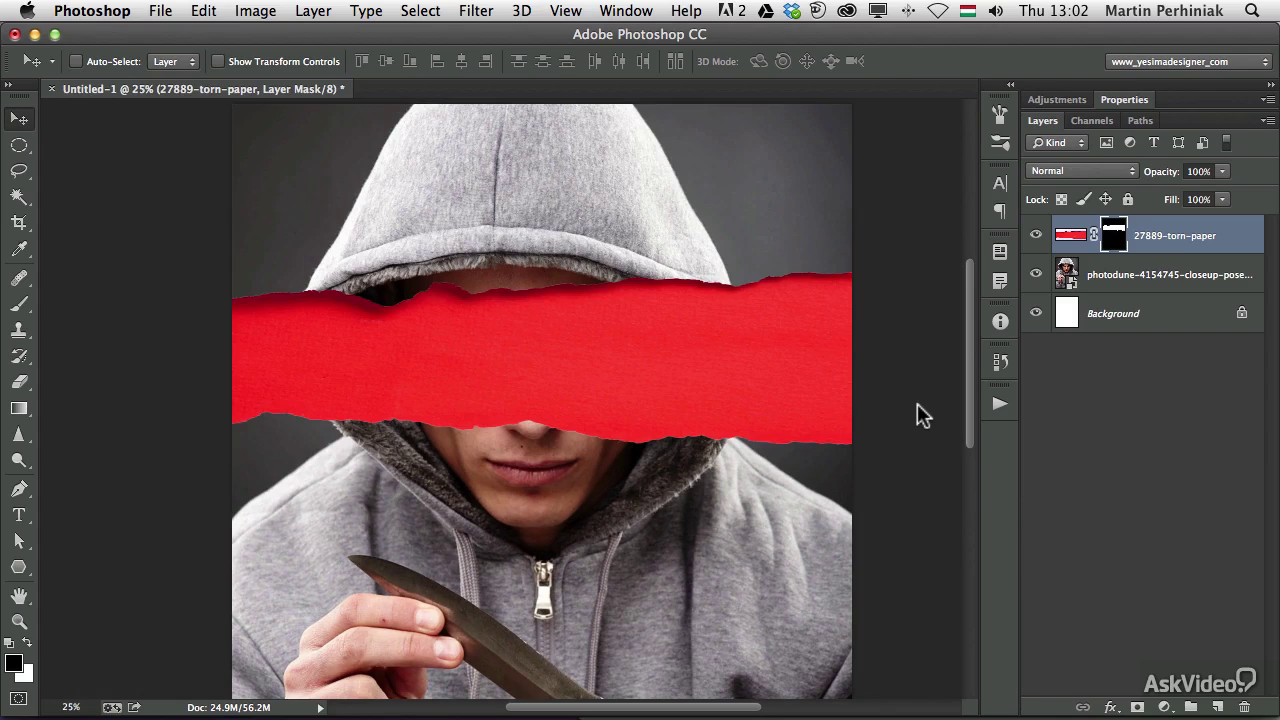
pyautogui.press('super+i')
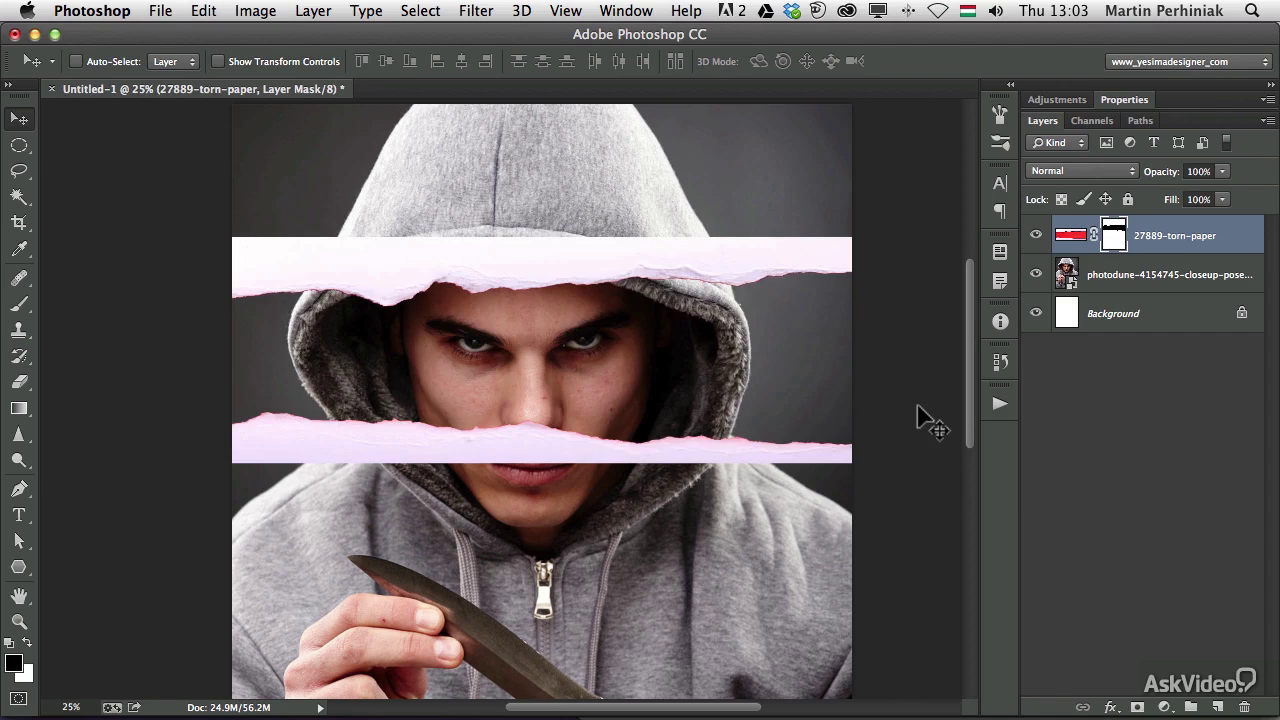
pyautogui.press('super+i')
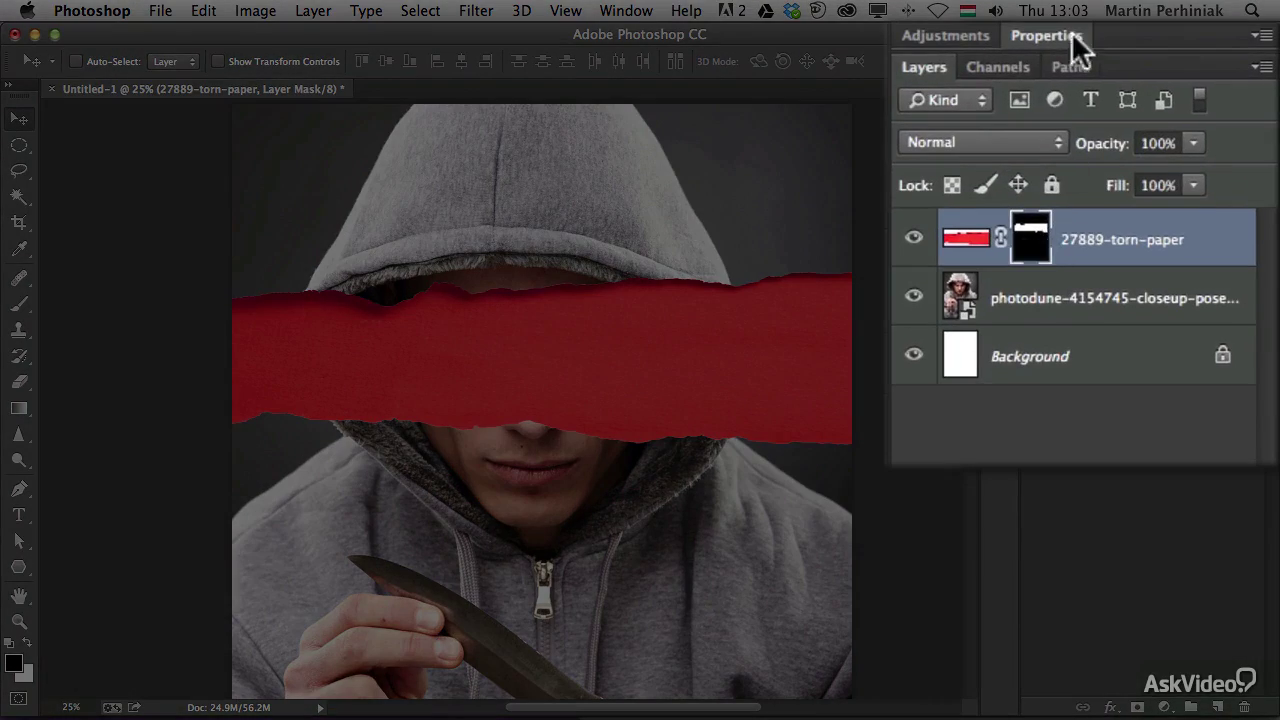
# Refine the torn-paper mask's edge with Shift Edge at +100% and added Feather to bring out a white torn border
pyautogui.click(1124, 99)
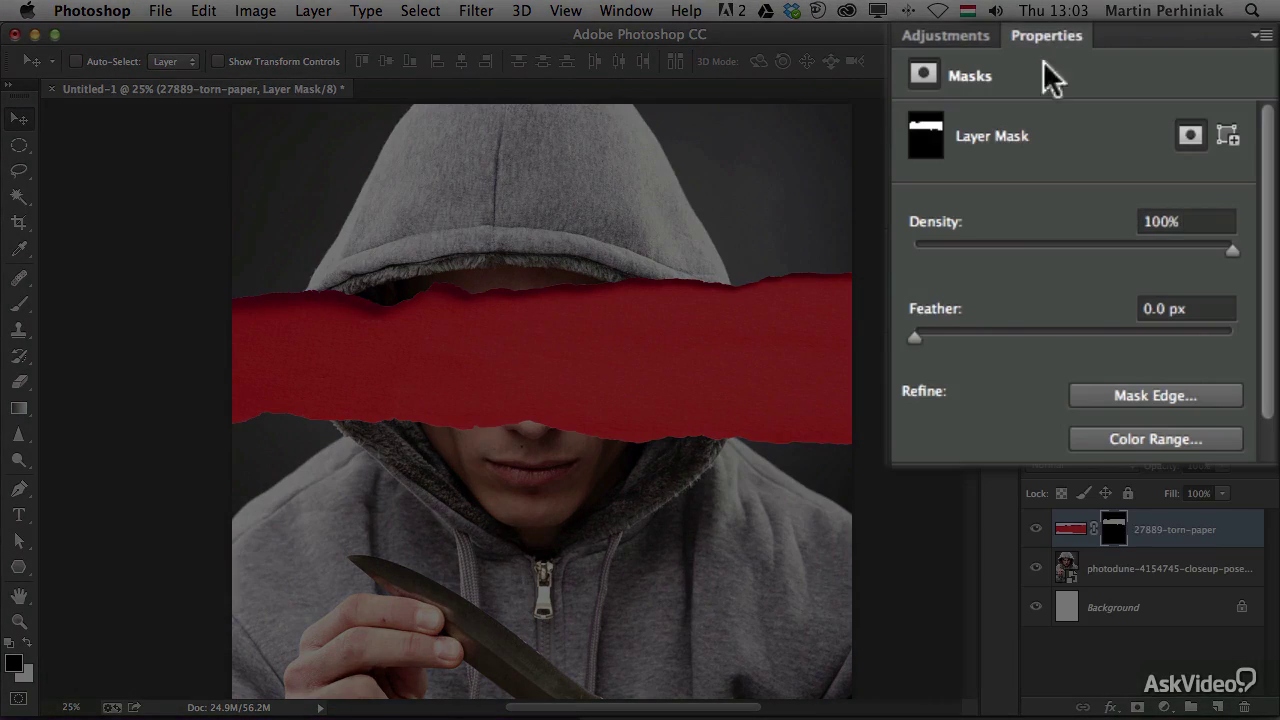
pyautogui.moveTo(914, 337); pyautogui.dragTo(1052, 324)
pyautogui.press('super+z')
pyautogui.click(1155, 395)
pyautogui.moveTo(1016, 410); pyautogui.dragTo(1134, 417)
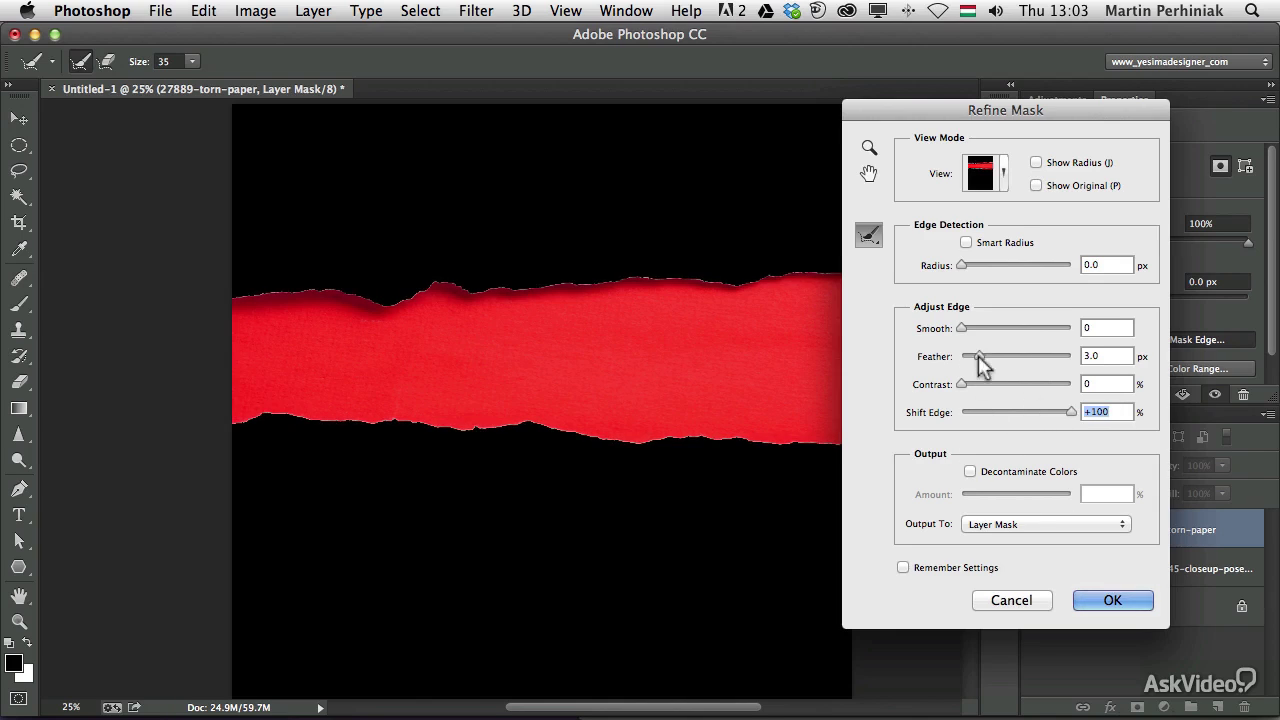
pyautogui.moveTo(980, 363)
pyautogui.mouseDown()
pyautogui.moveTo(1049, 366)
pyautogui.moveTo(1003, 367)
pyautogui.mouseUp()
pyautogui.click(1130, 604)
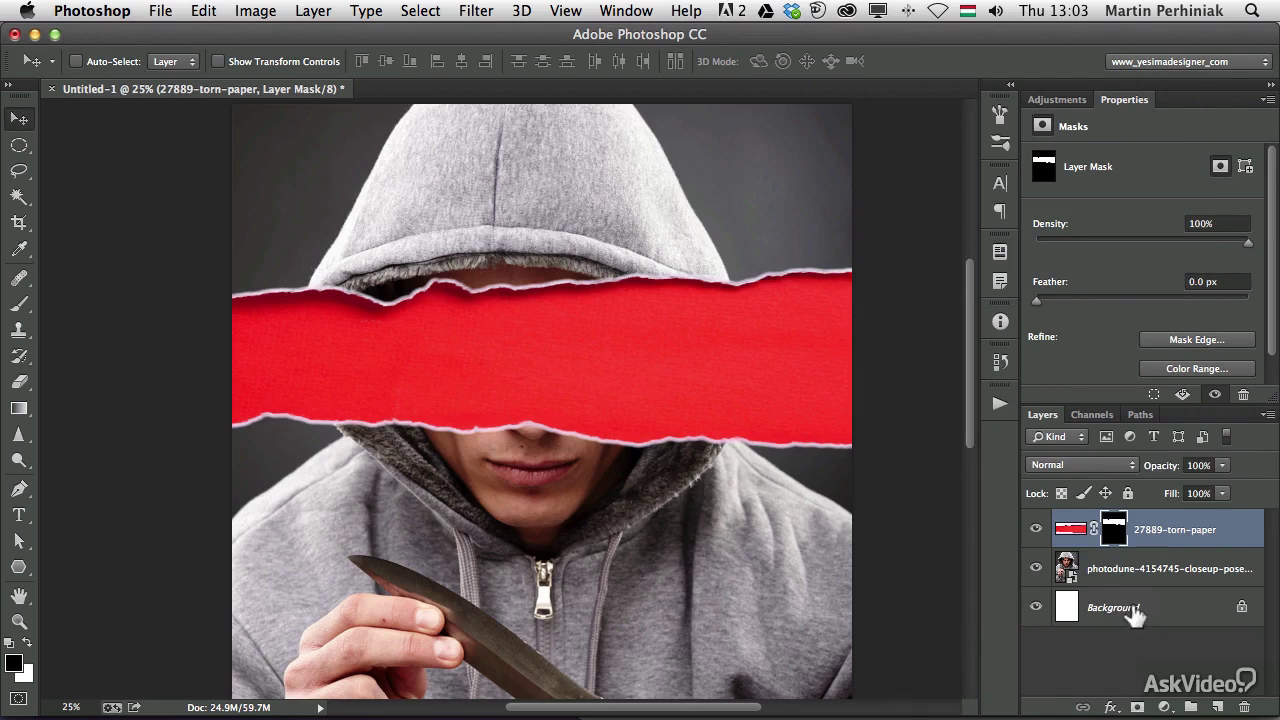
# Paint white on the mask along the torn edges with a size 96 brush, and make the layer's image active
pyautogui.moveTo(534, 403); pyautogui.dragTo(492, 431)
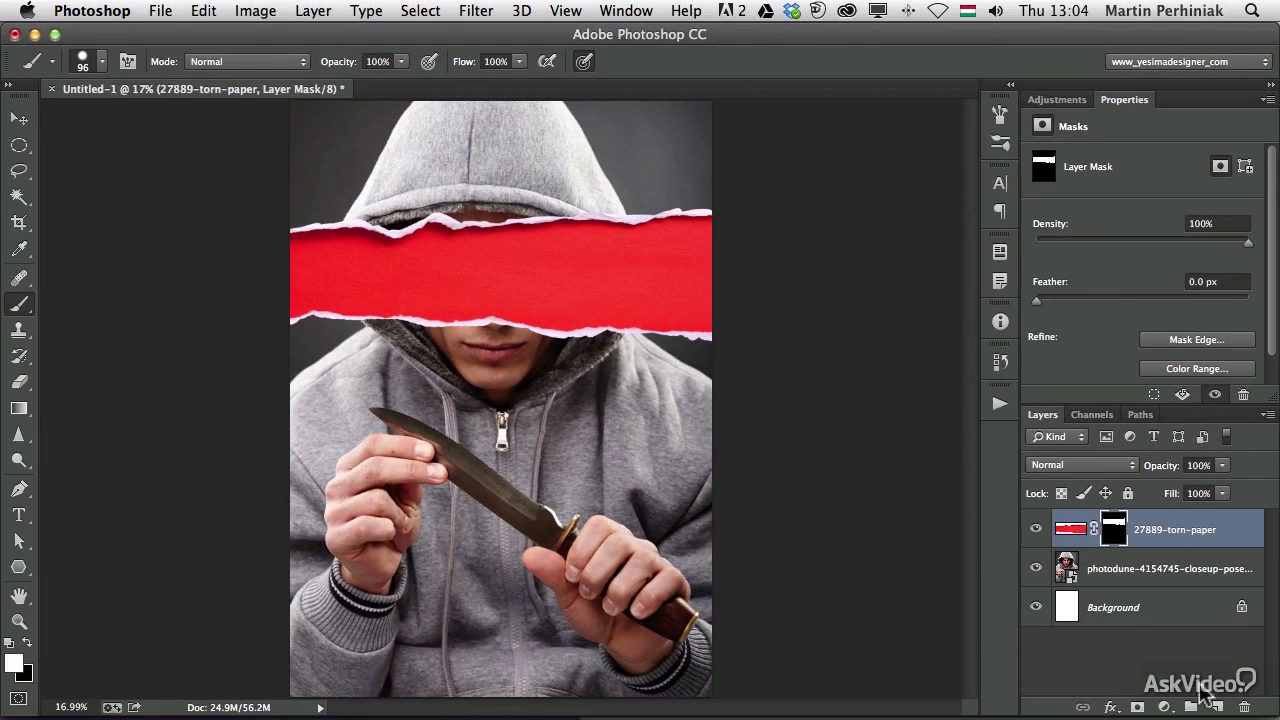
pyautogui.click(1064, 532)
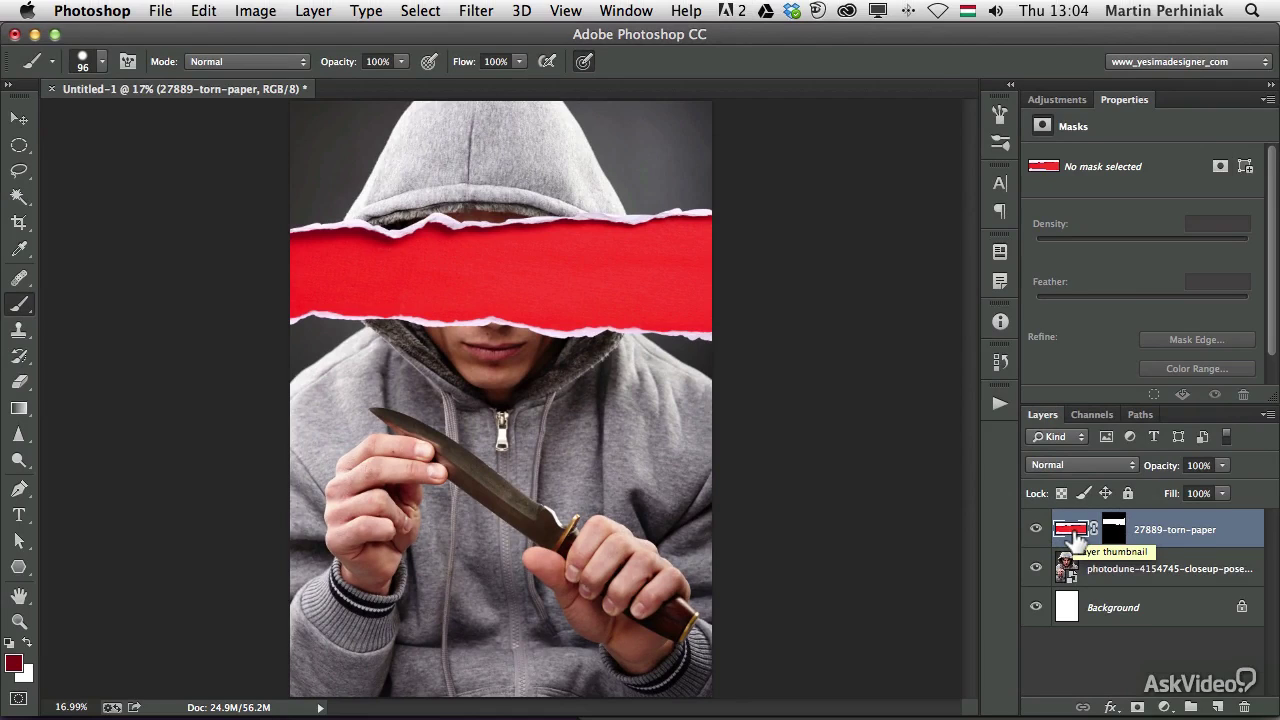
# Squash the torn-paper strip vertically with Free Transform so it covers the eyes as a narrower band, and activate the Type tool
pyautogui.press('super+t')
pyautogui.moveTo(503, 344); pyautogui.dragTo(503, 322)
pyautogui.press('Return')
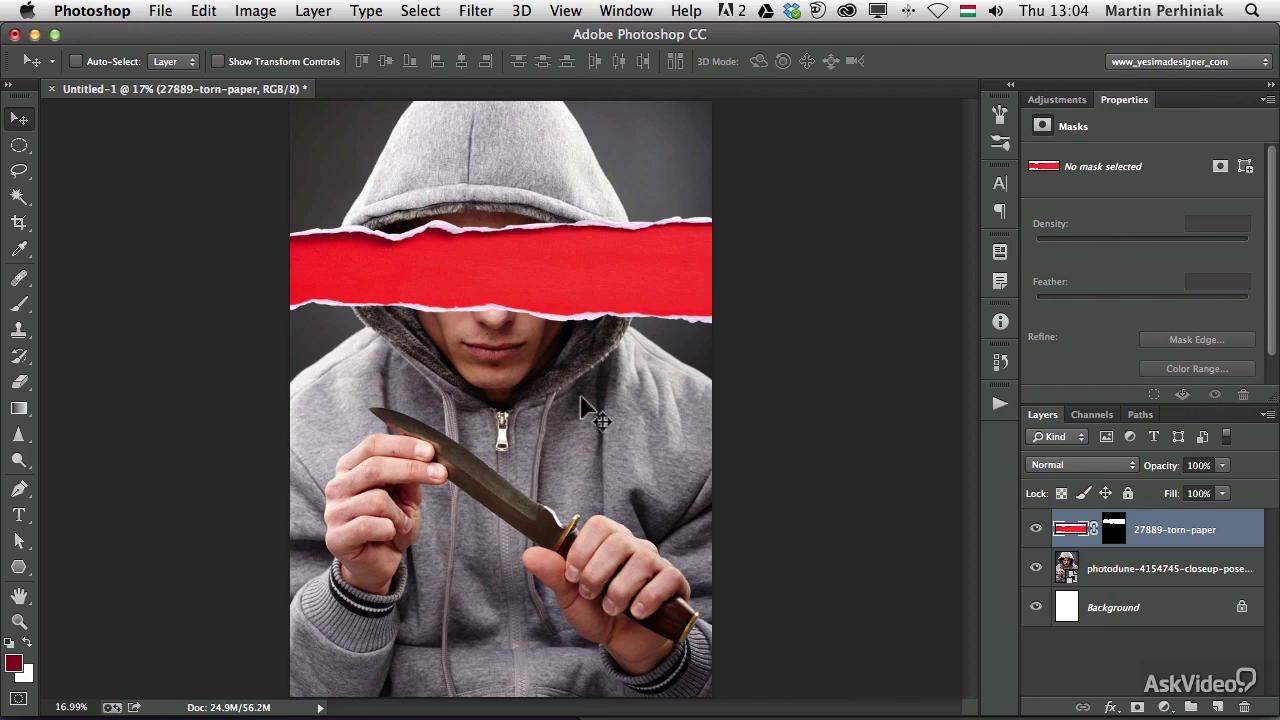
pyautogui.press('t')
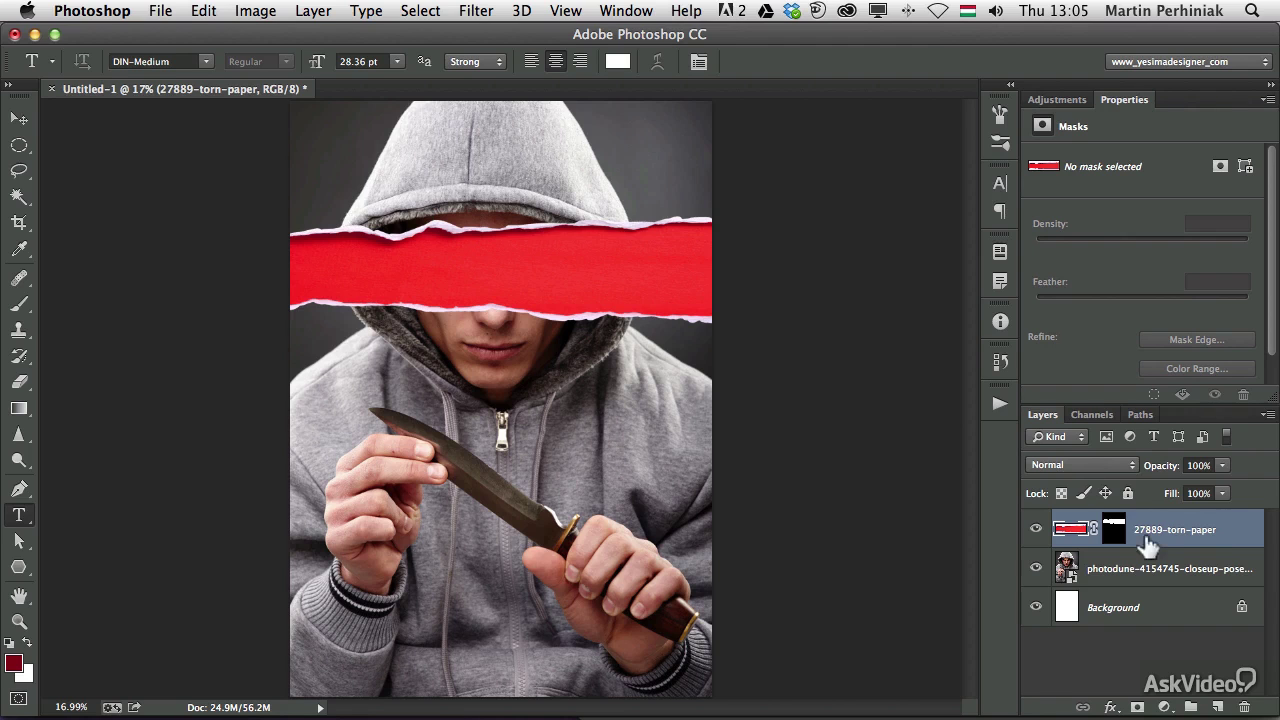
# Try tinting the torn paper with a clipped, colorized Hue/Saturation adjustment at hue 360 and saturation 72, and delete the adjustment
pyautogui.click(1035, 100)
pyautogui.click(1062, 168)
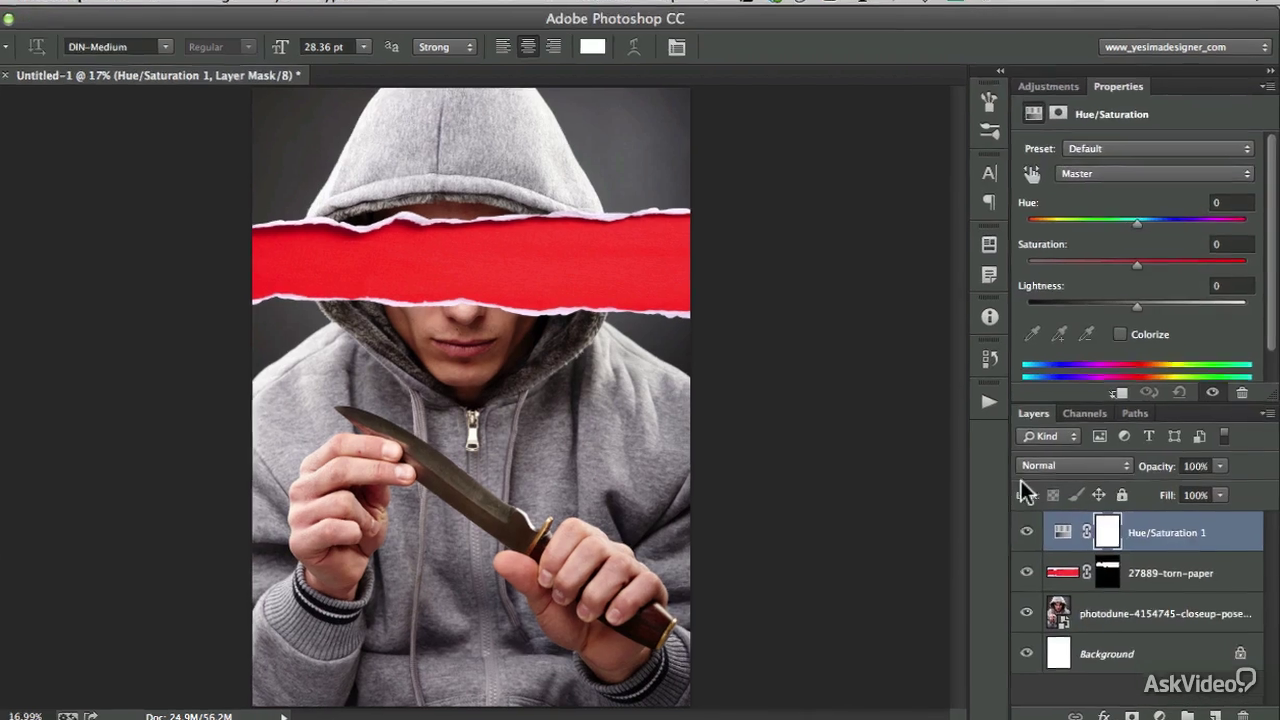
pyautogui.keyDown('alt'); pyautogui.click(1150, 572); pyautogui.keyUp('alt')
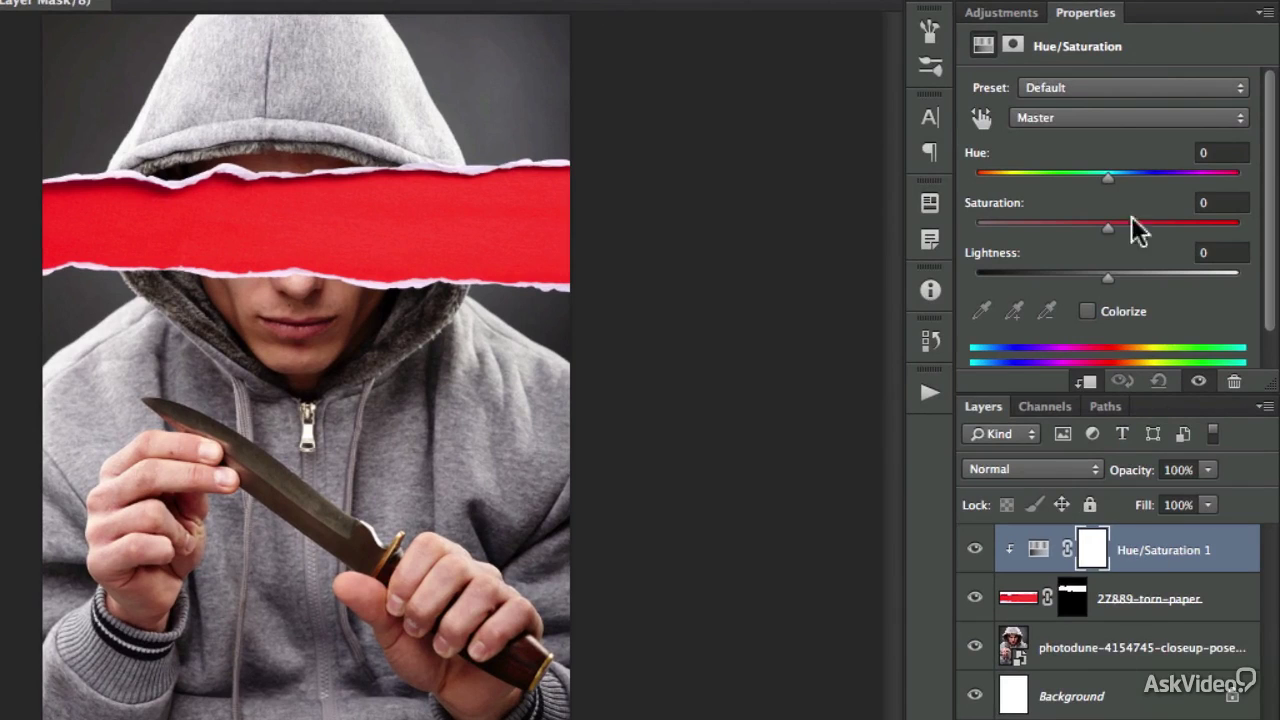
pyautogui.click(1104, 310)
pyautogui.moveTo(1047, 227); pyautogui.dragTo(1120, 230)
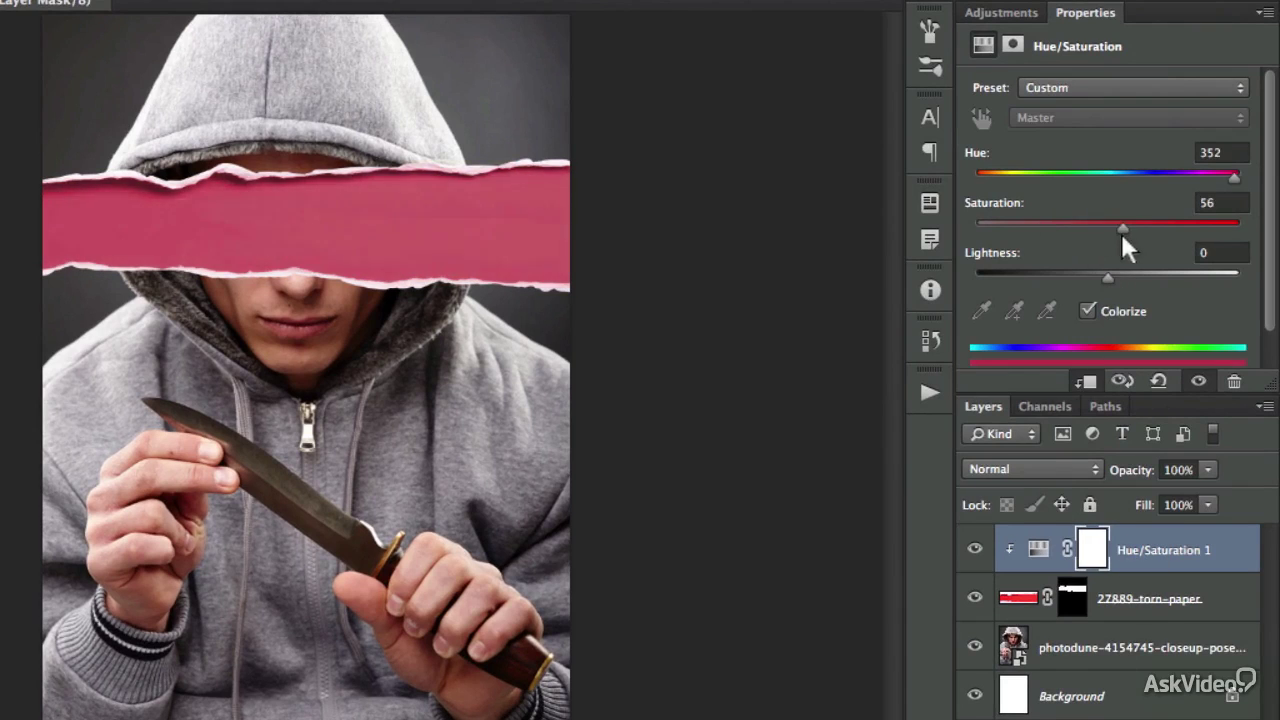
pyautogui.moveTo(1235, 177); pyautogui.dragTo(1241, 177)
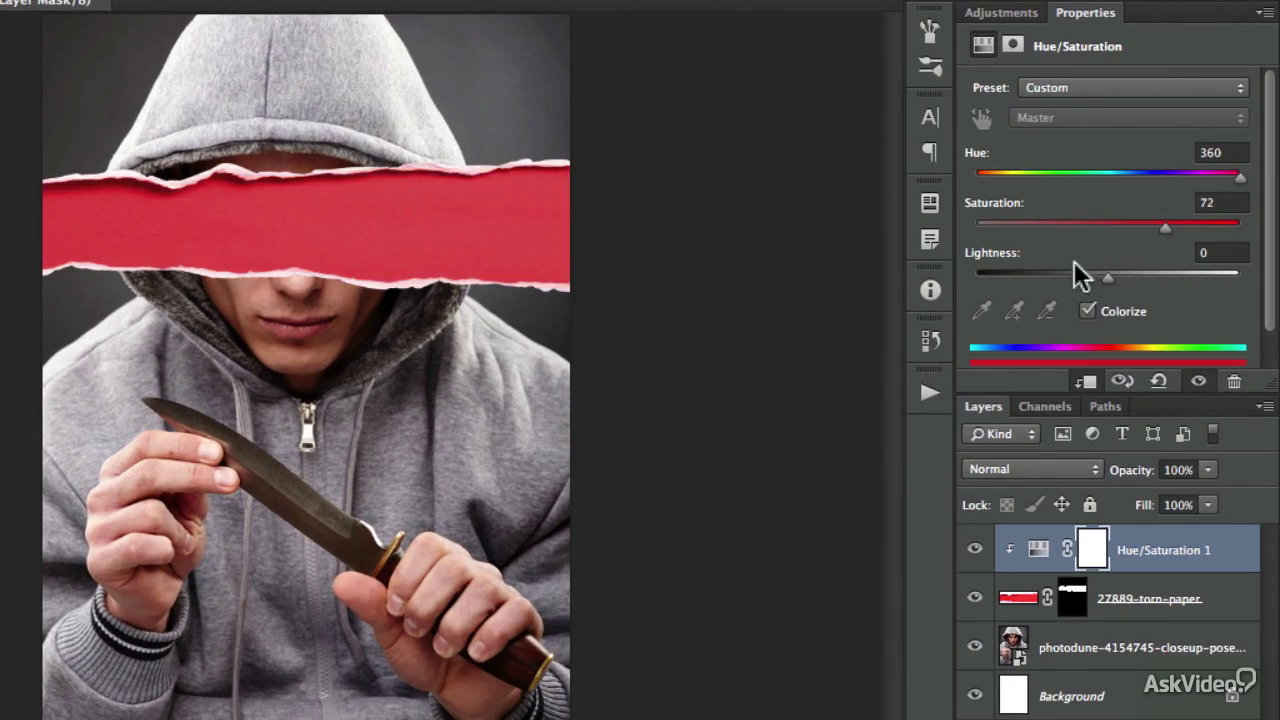
pyautogui.click(1078, 278)
pyautogui.press('Delete')
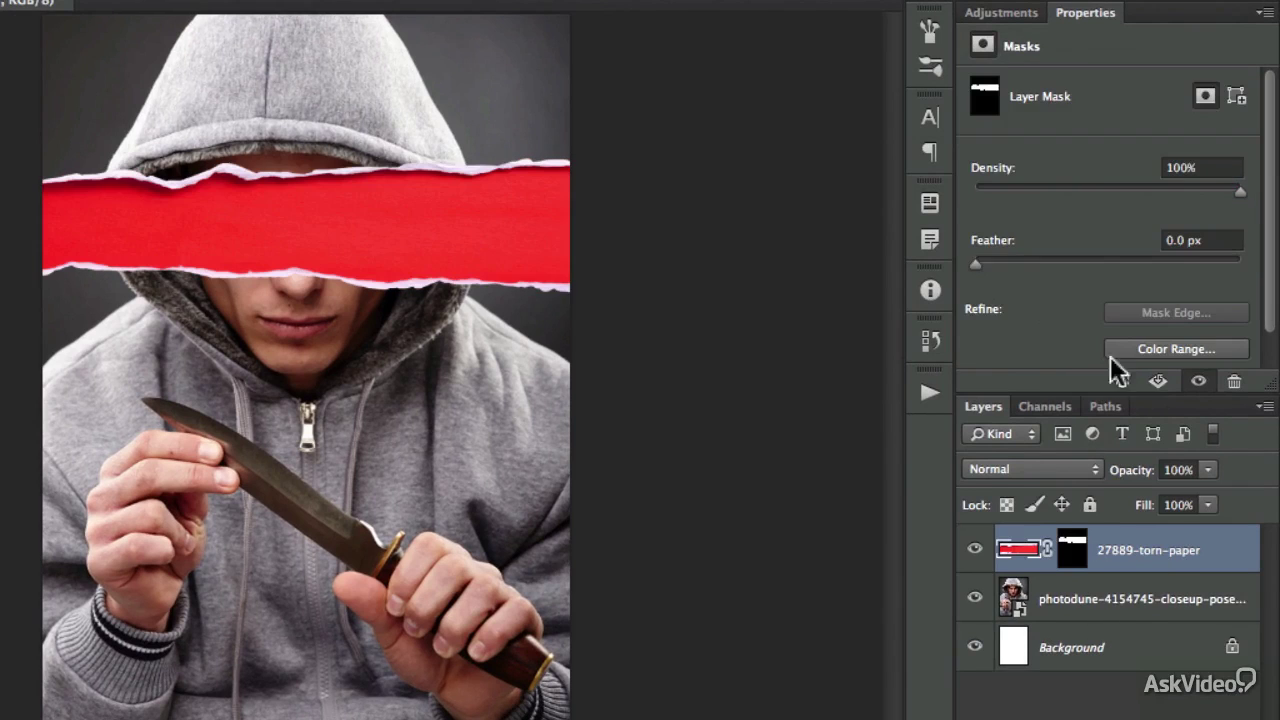
# Clip a Levels adjustment to the torn-paper layer with black input 21 and midtone 0.58, and compare the strip with and without it
pyautogui.click(1008, 16)
pyautogui.click(1052, 62)
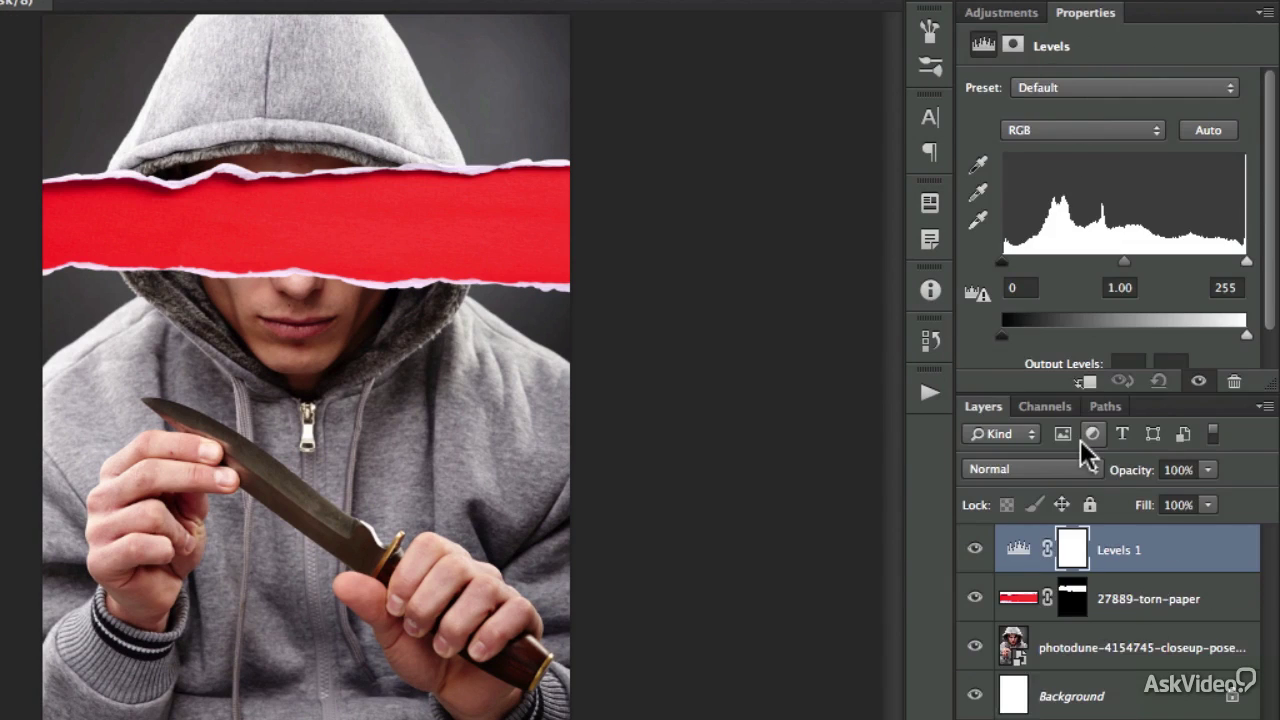
pyautogui.keyDown('alt'); pyautogui.click(1125, 575); pyautogui.keyUp('alt')
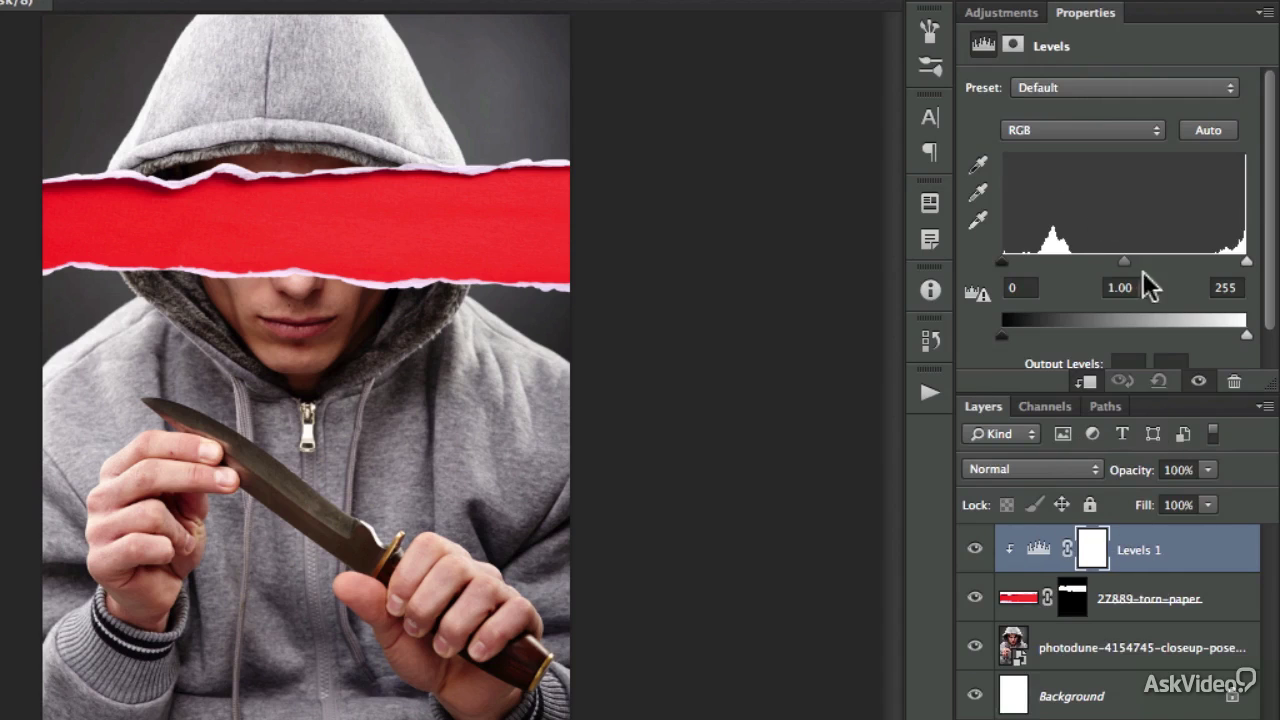
pyautogui.moveTo(1246, 262); pyautogui.dragTo(1246, 262)
pyautogui.moveTo(996, 266)
pyautogui.mouseDown()
pyautogui.moveTo(1108, 262)
pyautogui.moveTo(983, 263)
pyautogui.moveTo(1021, 262)
pyautogui.mouseUp()
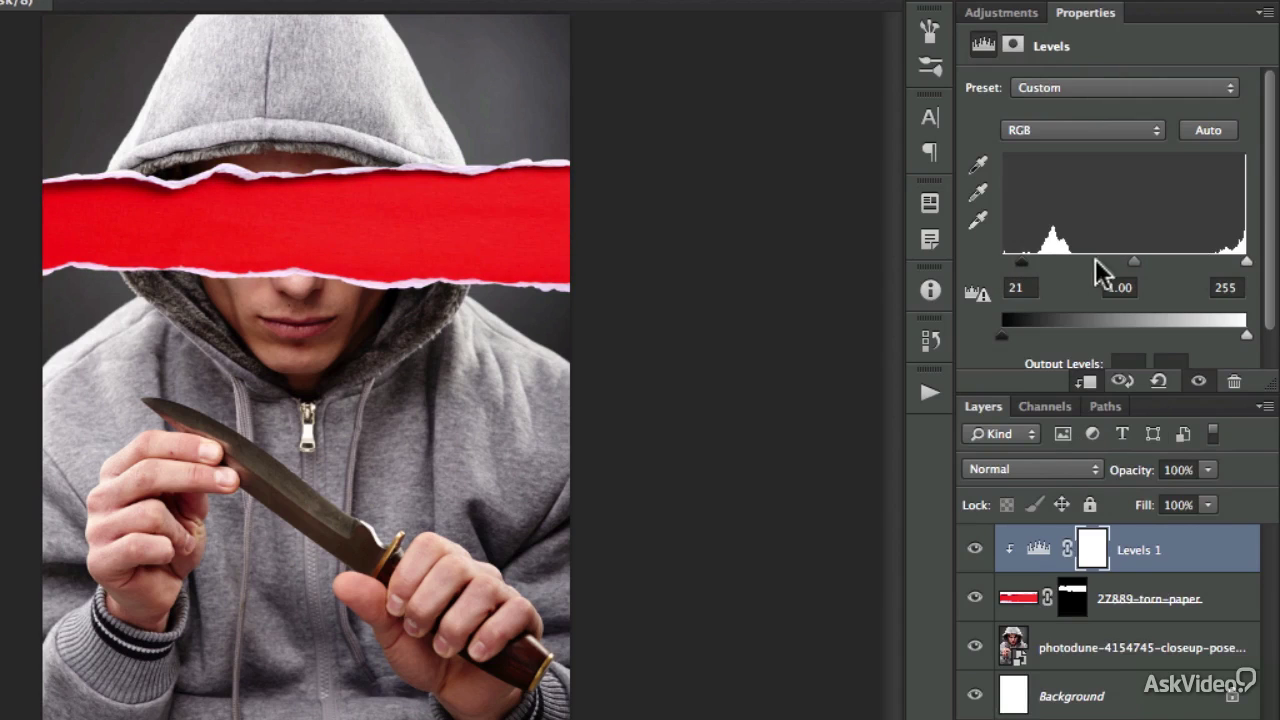
pyautogui.moveTo(1128, 262); pyautogui.dragTo(1182, 263)
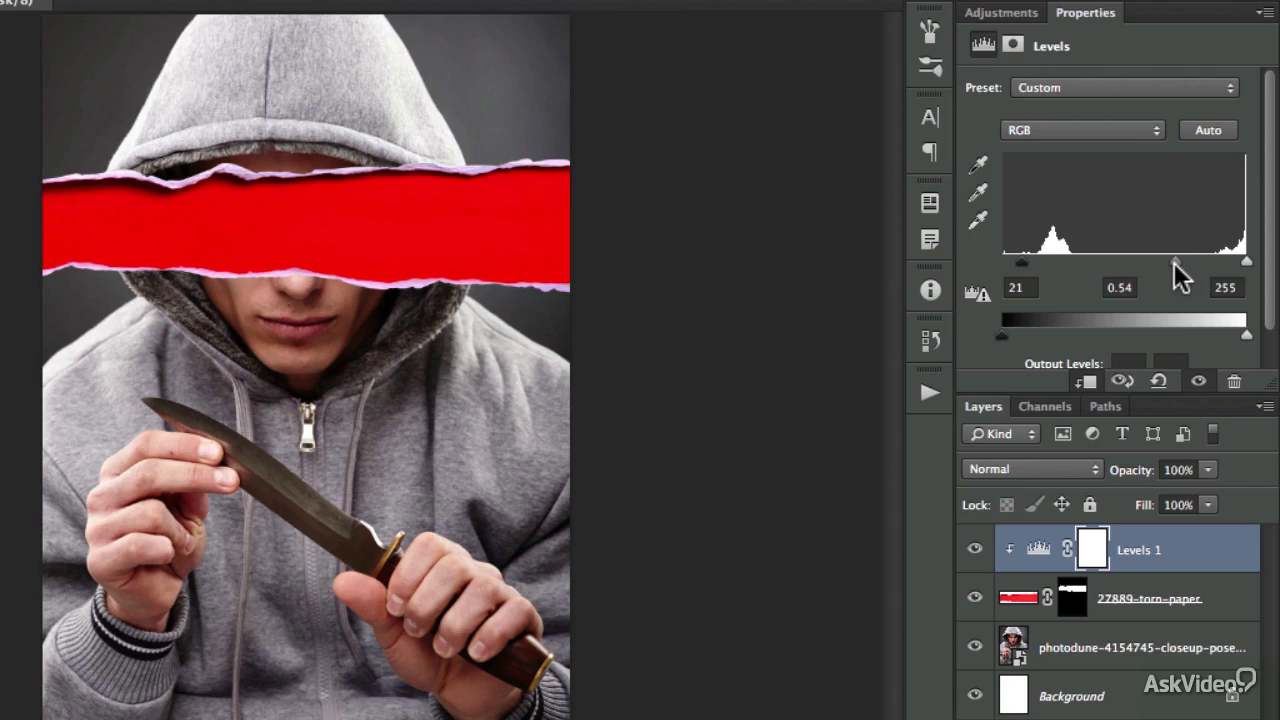
pyautogui.click(975, 549)
pyautogui.click(975, 549)
pyautogui.click(975, 549)
pyautogui.click(975, 549)
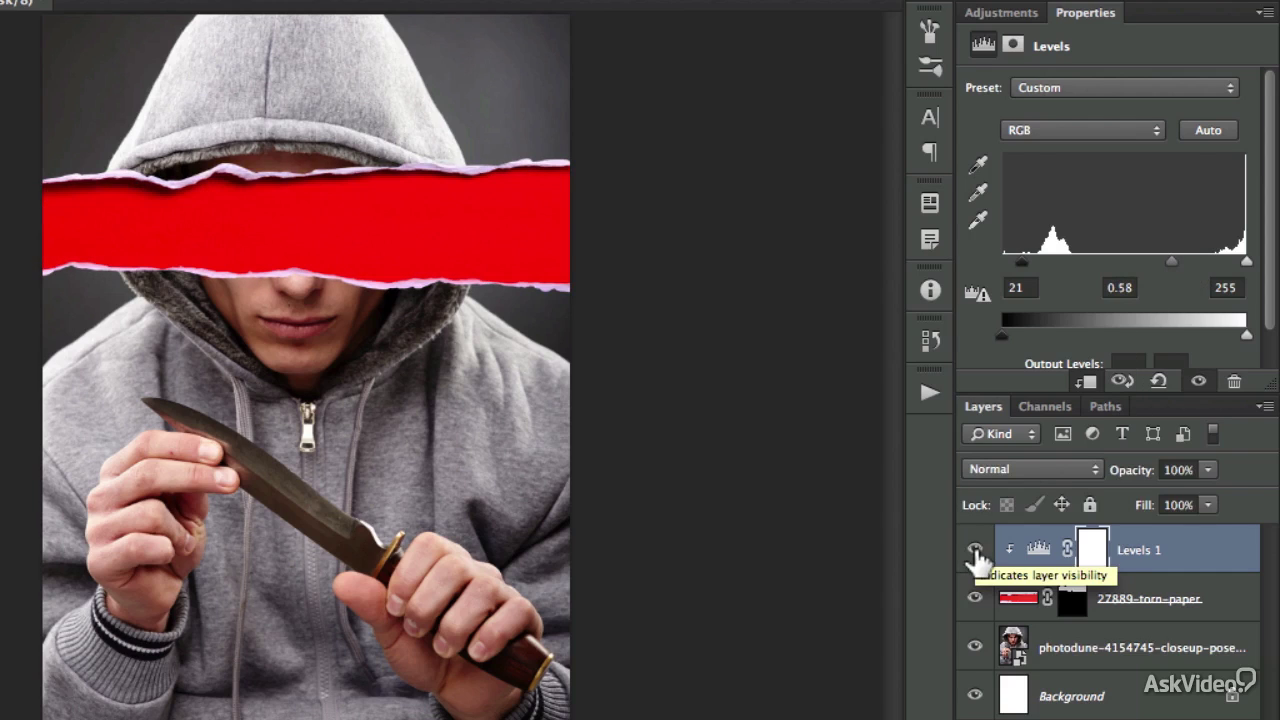
# Try darkening the torn paper with a clipped Curves adjustment, and delete that adjustment
pyautogui.click(998, 14)
pyautogui.click(1082, 59)
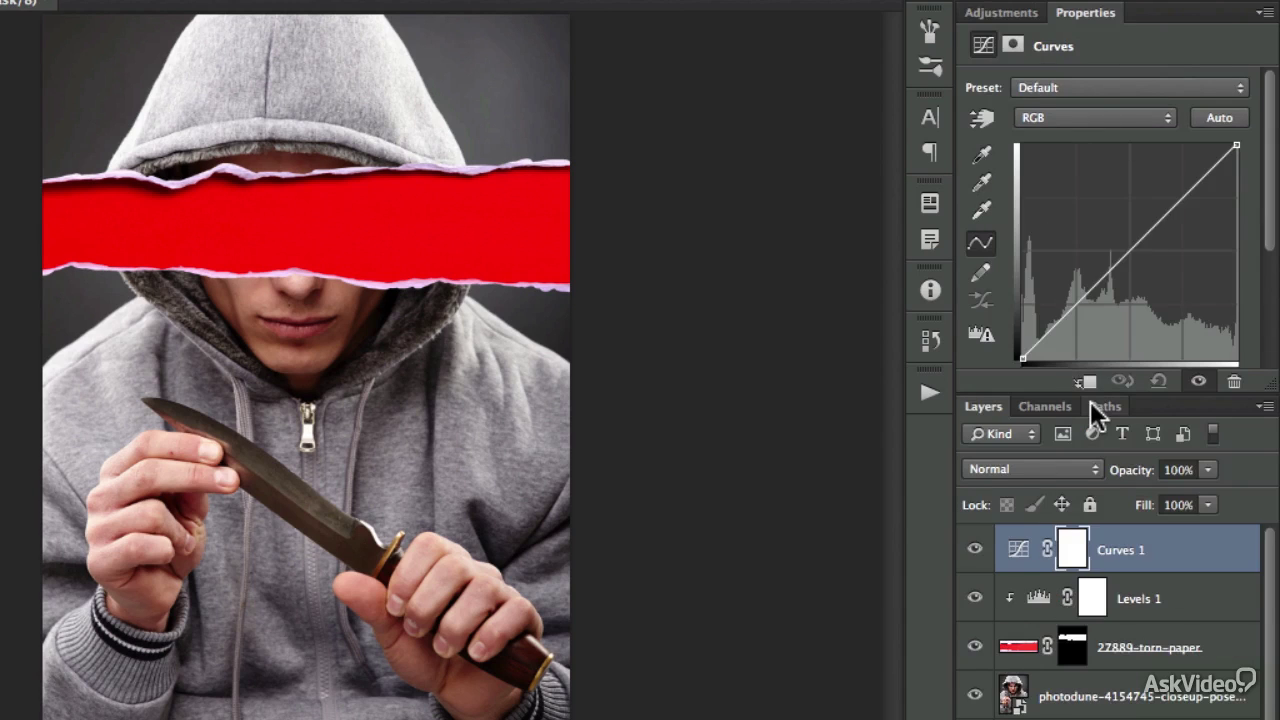
pyautogui.moveTo(1120, 258)
pyautogui.mouseDown()
pyautogui.moveTo(1137, 289)
pyautogui.moveTo(1111, 257)
pyautogui.moveTo(1131, 266)
pyautogui.mouseUp()
pyautogui.press('super+z')
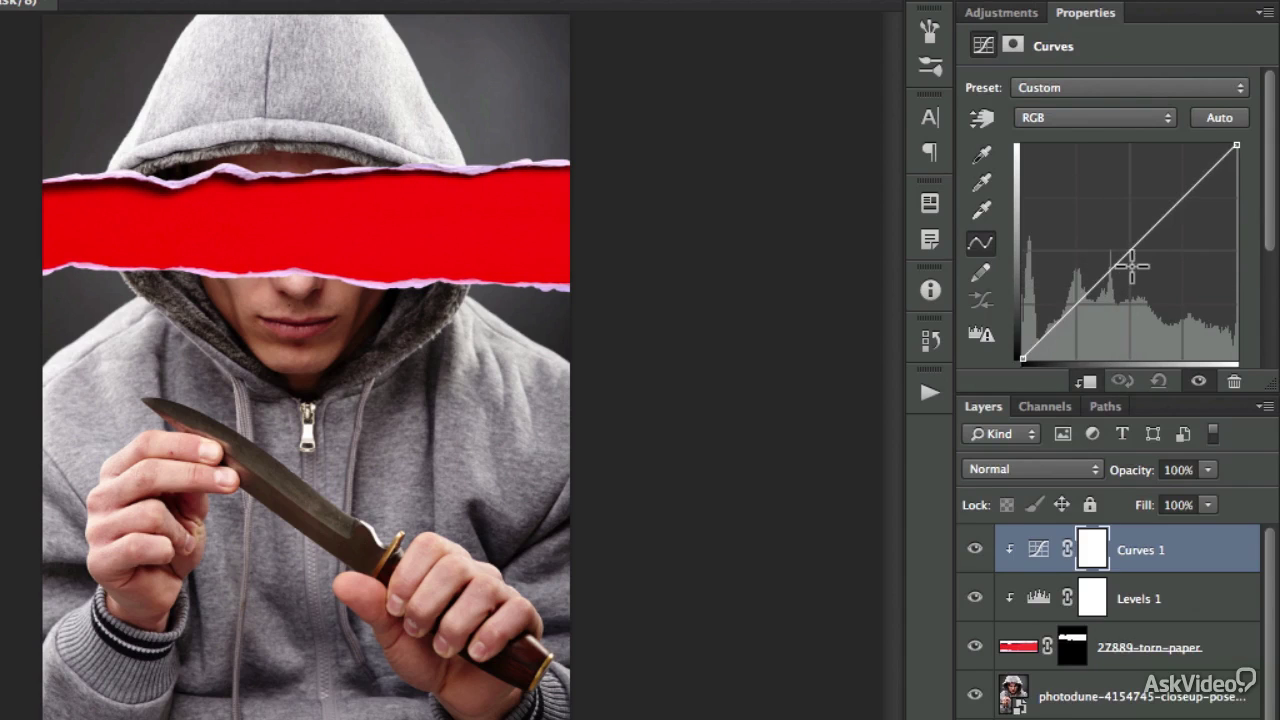
pyautogui.press('Delete')
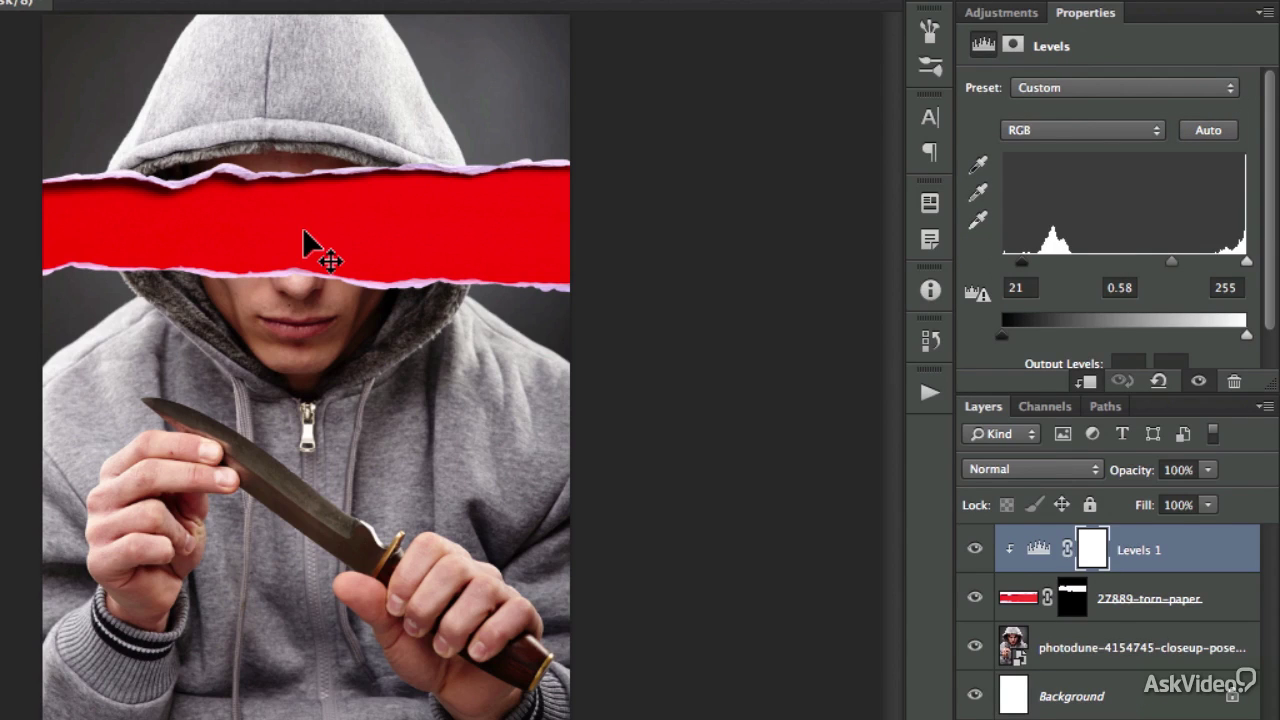
# Add the white title text "Bloodthirst" on the red strip
pyautogui.click(223, 235)
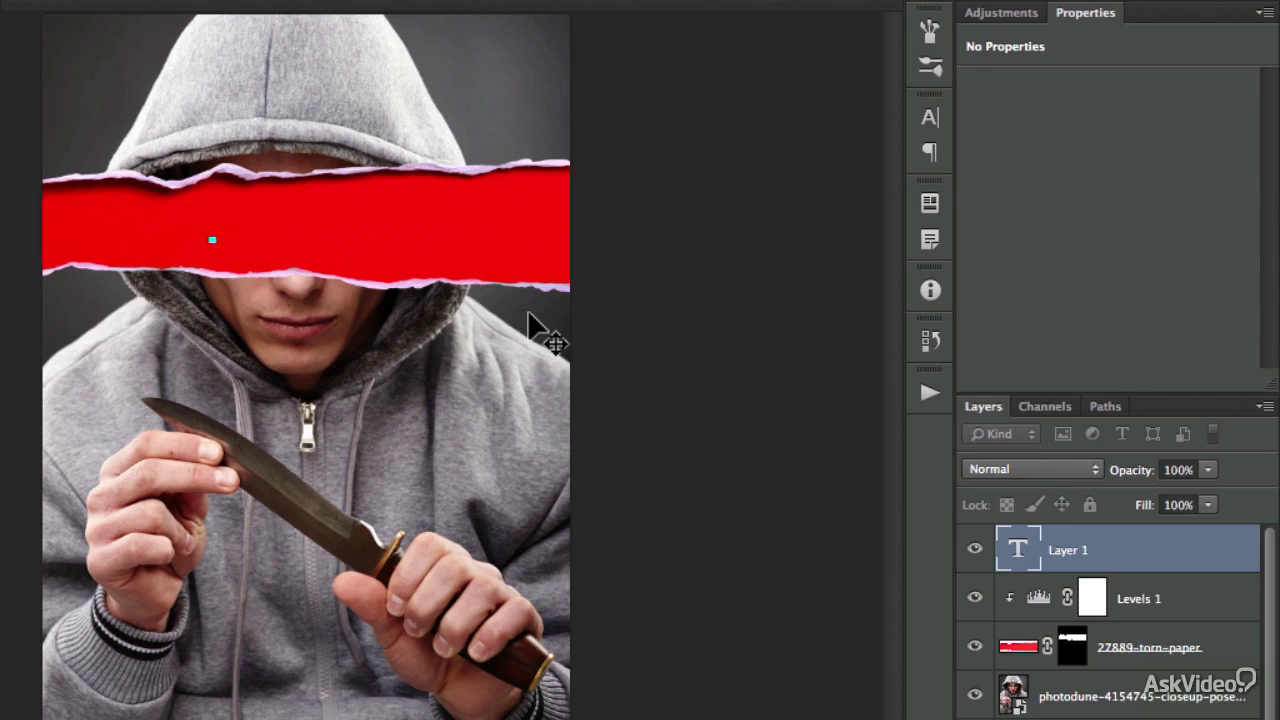
pyautogui.press('Escape')
pyautogui.click(180, 223)
pyautogui.write('BLood')
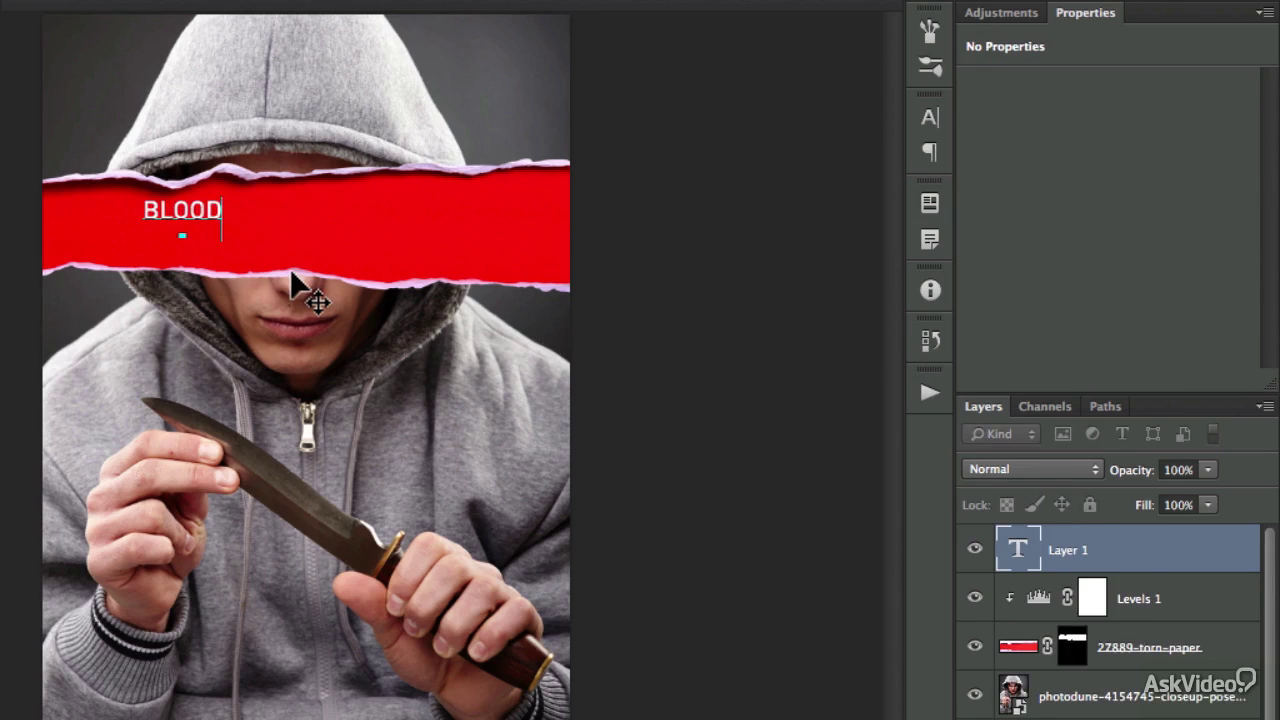
pyautogui.write('thirst')
pyautogui.hotkey('ctrl', 'Return')
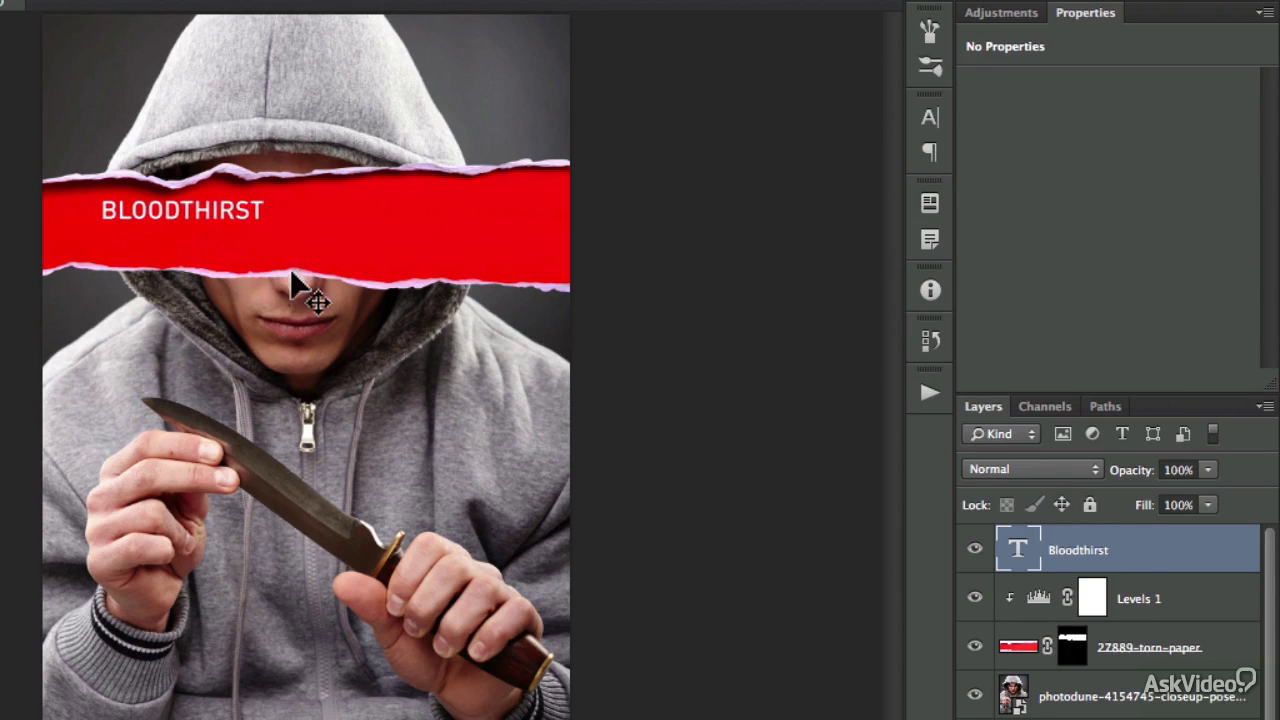
# Enlarge the title to 57.88 pt with Free Transform and nudge it to the middle of the red strip
pyautogui.hotkey('ctrl', 't')
pyautogui.moveTo(266, 226); pyautogui.dragTo(445, 272)
pyautogui.press('Return')
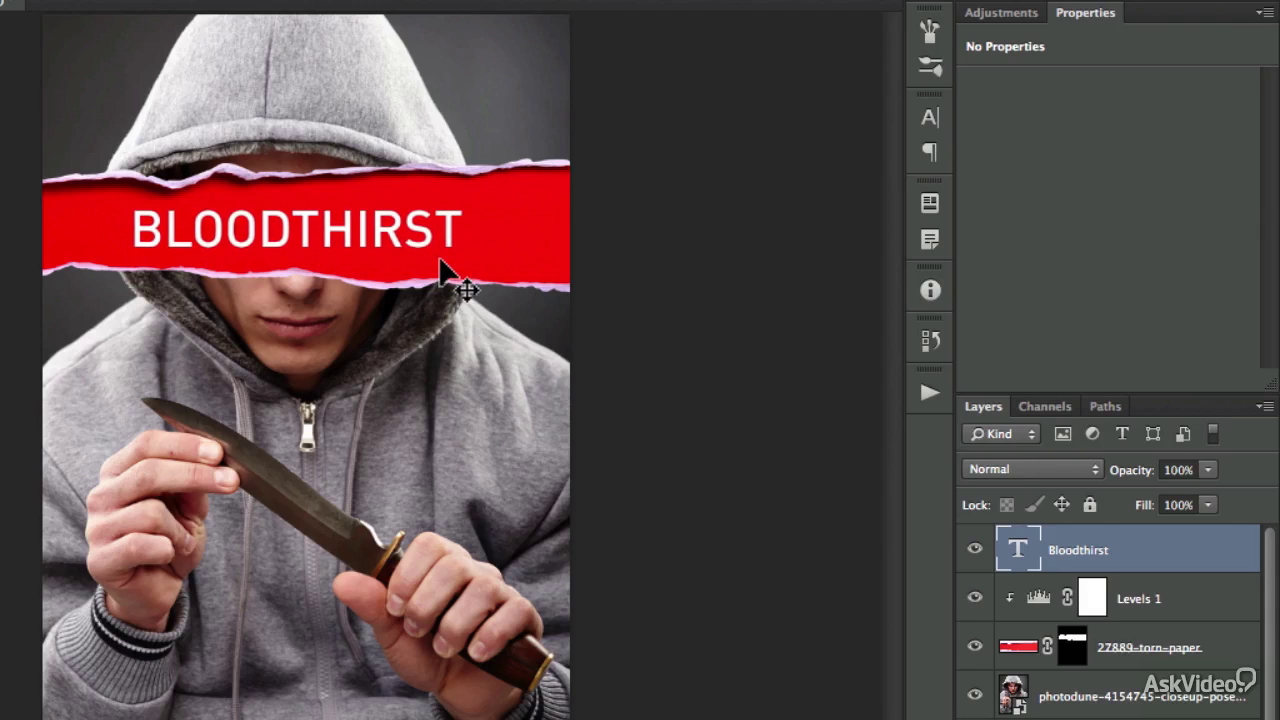
pyautogui.hotkey('shift', 'Up')
pyautogui.hotkey('shift', 'Up')
pyautogui.hotkey('shift', 'Right')
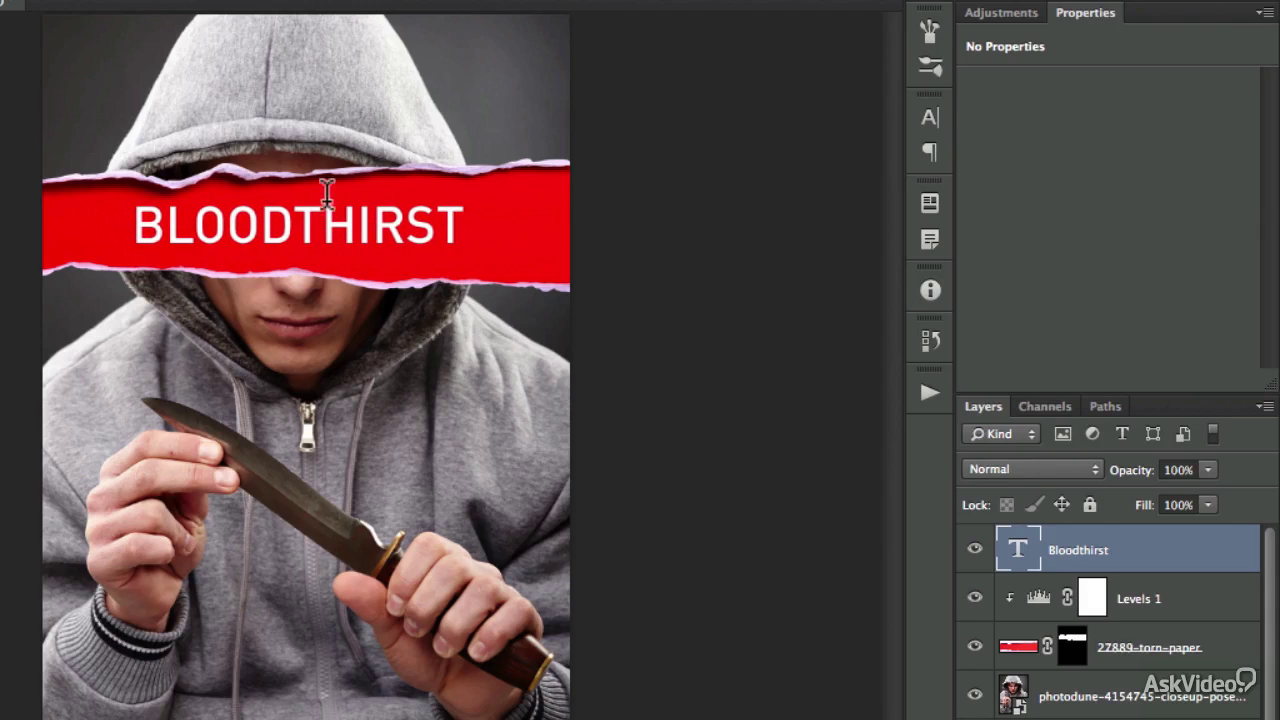
# Try the fonts A bite and A Love of Thunder on the whole title
pyautogui.click(325, 228)
pyautogui.press('super+a')
pyautogui.click(311, 92)
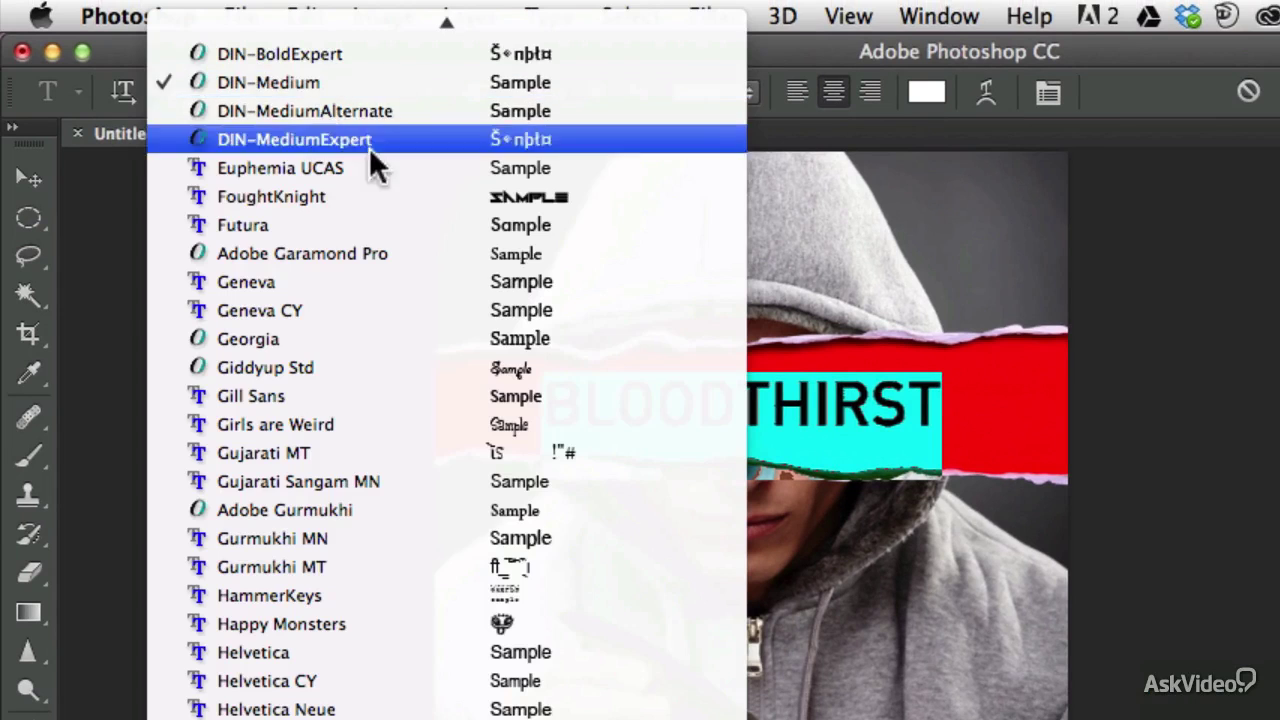
pyautogui.scroll(-5, 414, 205)
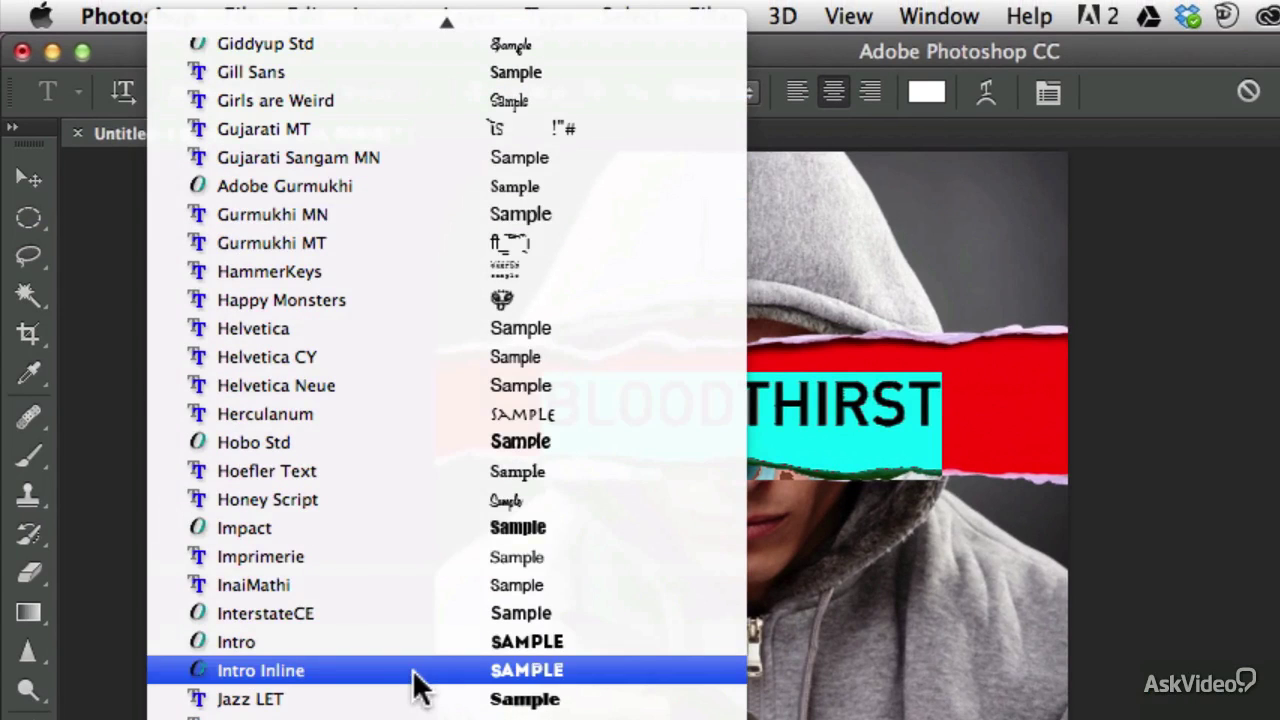
pyautogui.scroll(10, 446, 485)
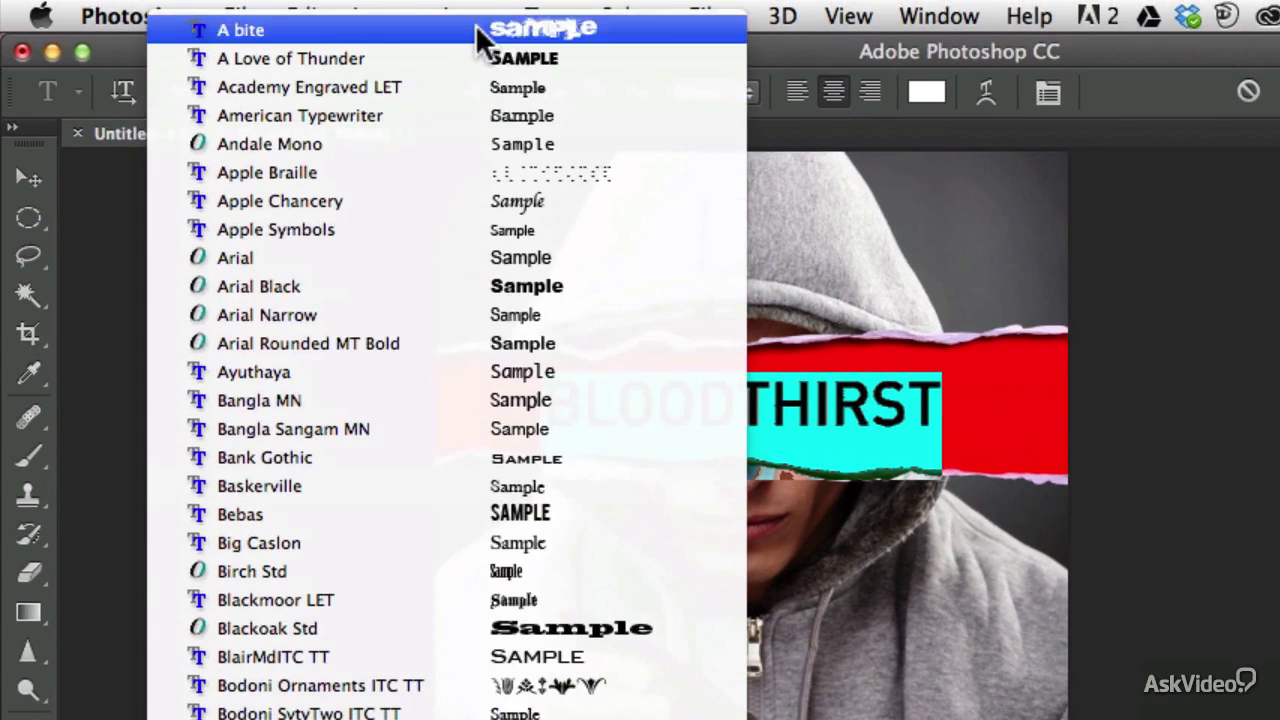
pyautogui.click(477, 30)
pyautogui.click(705, 400)
pyautogui.press('super+a')
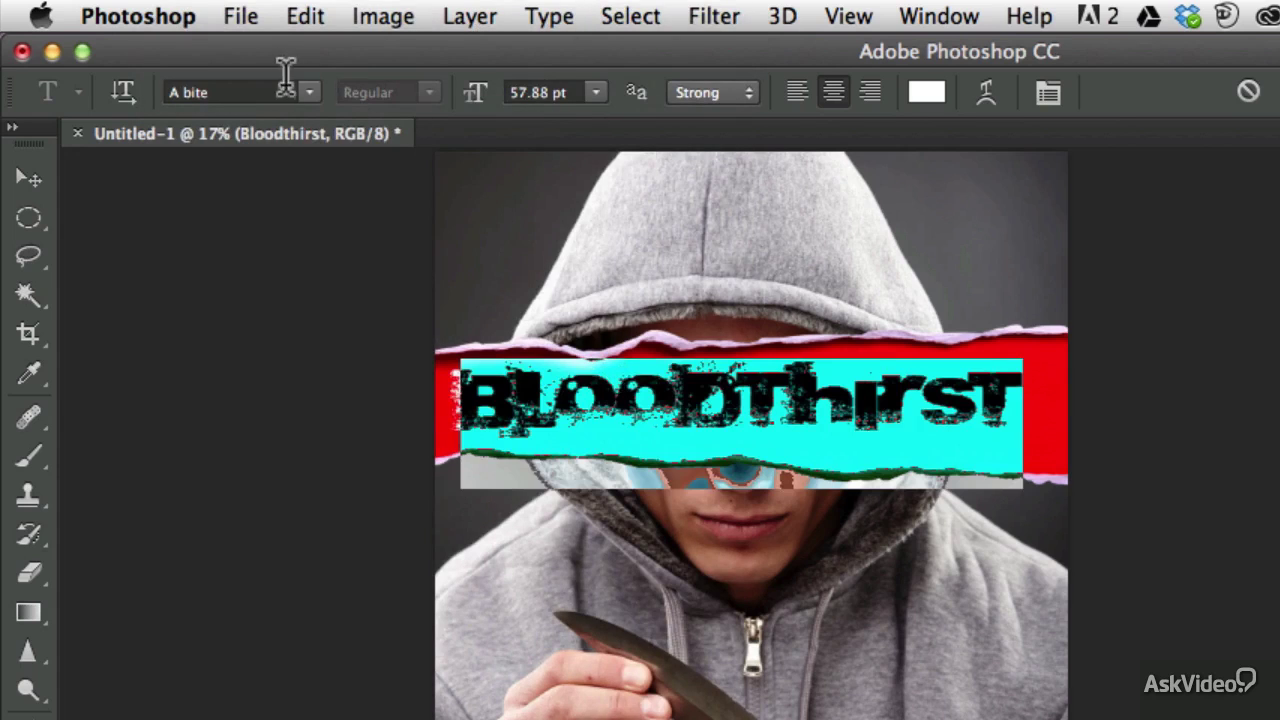
pyautogui.click(301, 93)
pyautogui.click(481, 110)
pyautogui.click(765, 418)
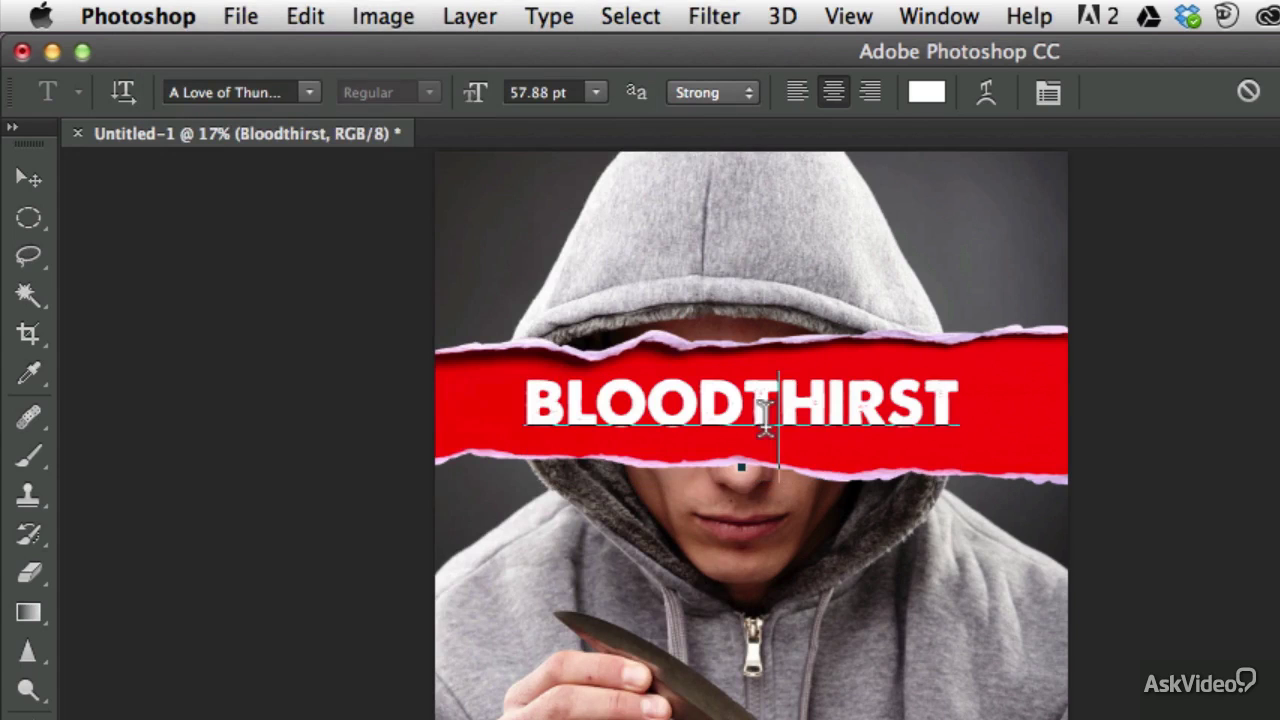
# Try the font Capture it 2 on the whole title
pyautogui.press('super+a')
pyautogui.click(301, 93)
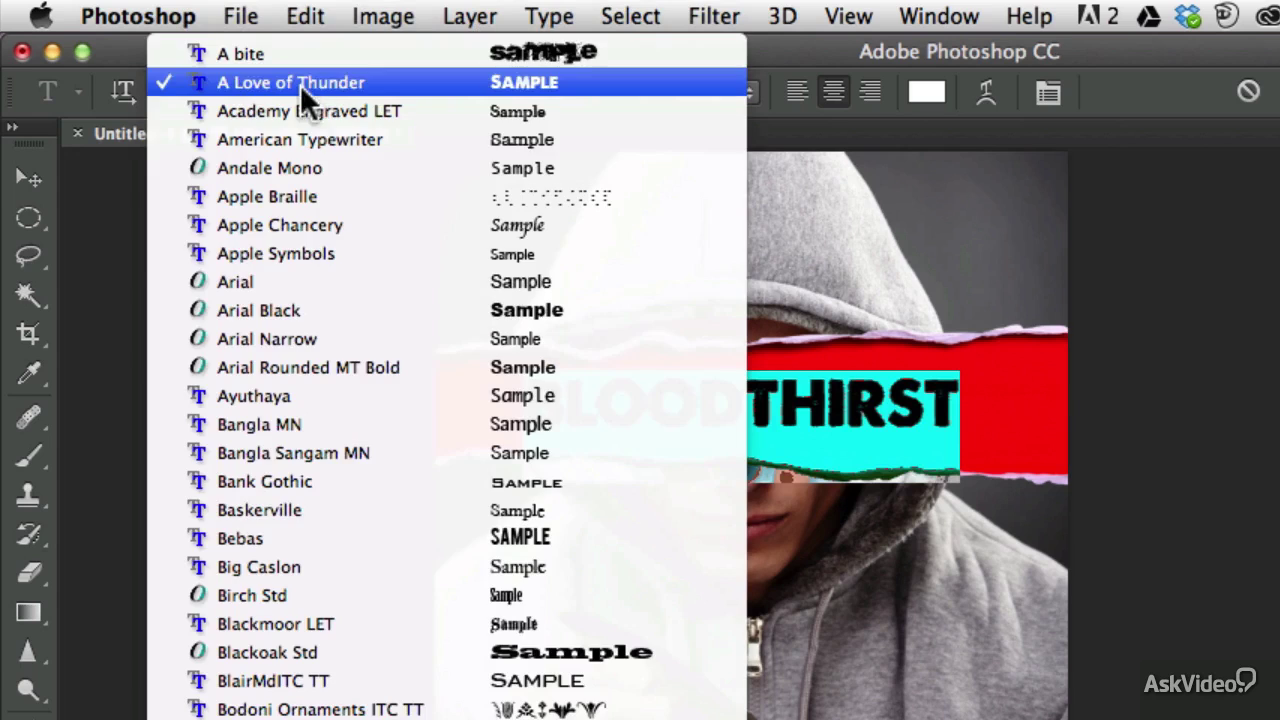
pyautogui.scroll(-5, 574, 602)
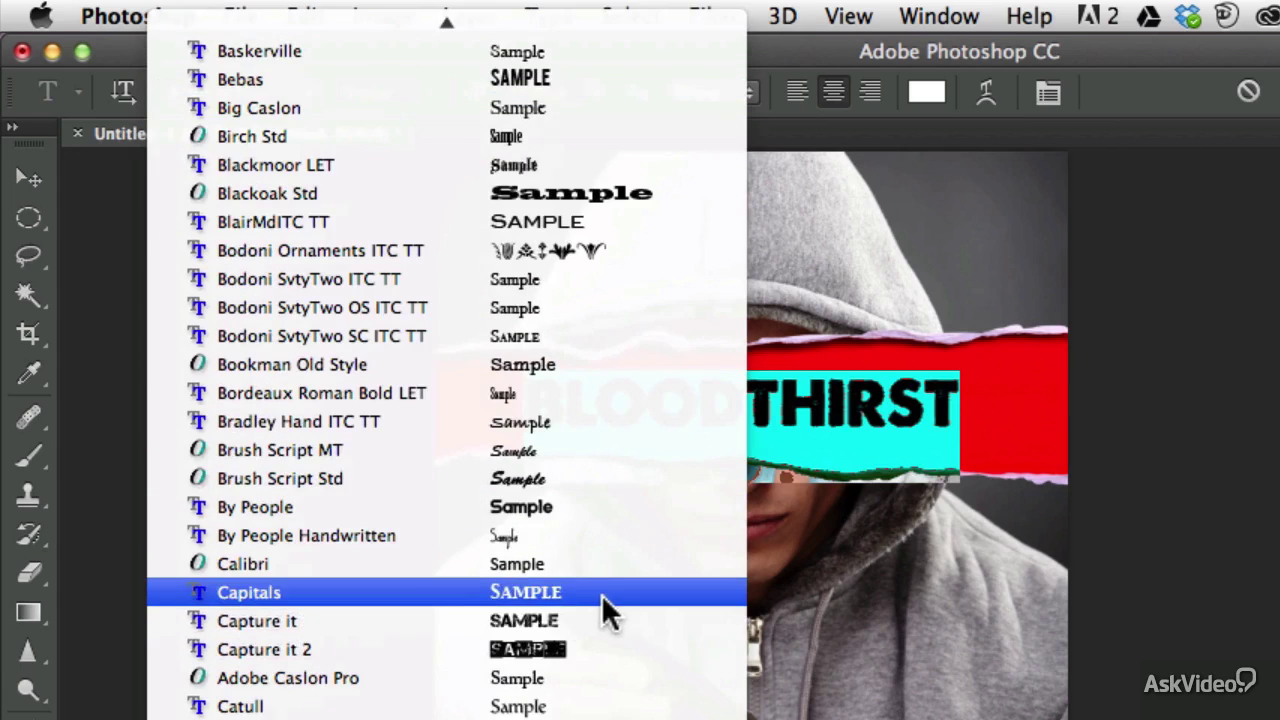
pyautogui.click(557, 649)
pyautogui.click(780, 422)
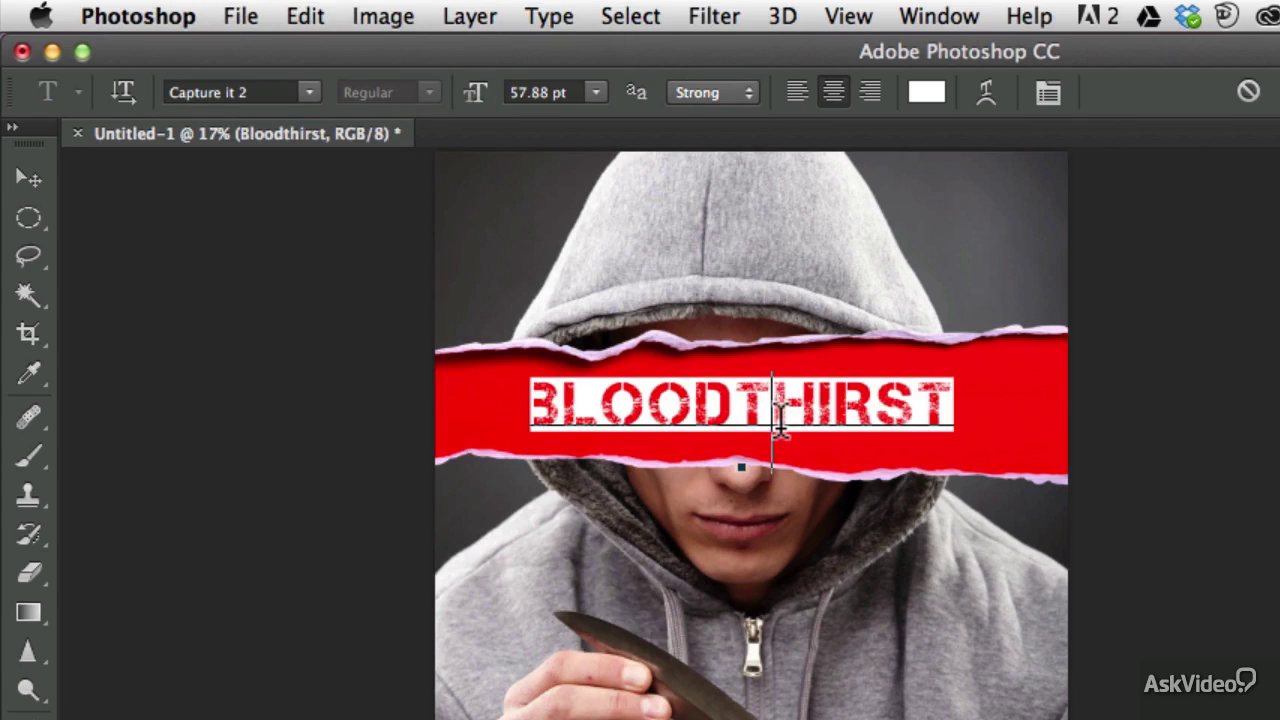
# Try the fonts Intro and Mesquite Std on the whole title
pyautogui.press('super+a')
pyautogui.click(310, 88)
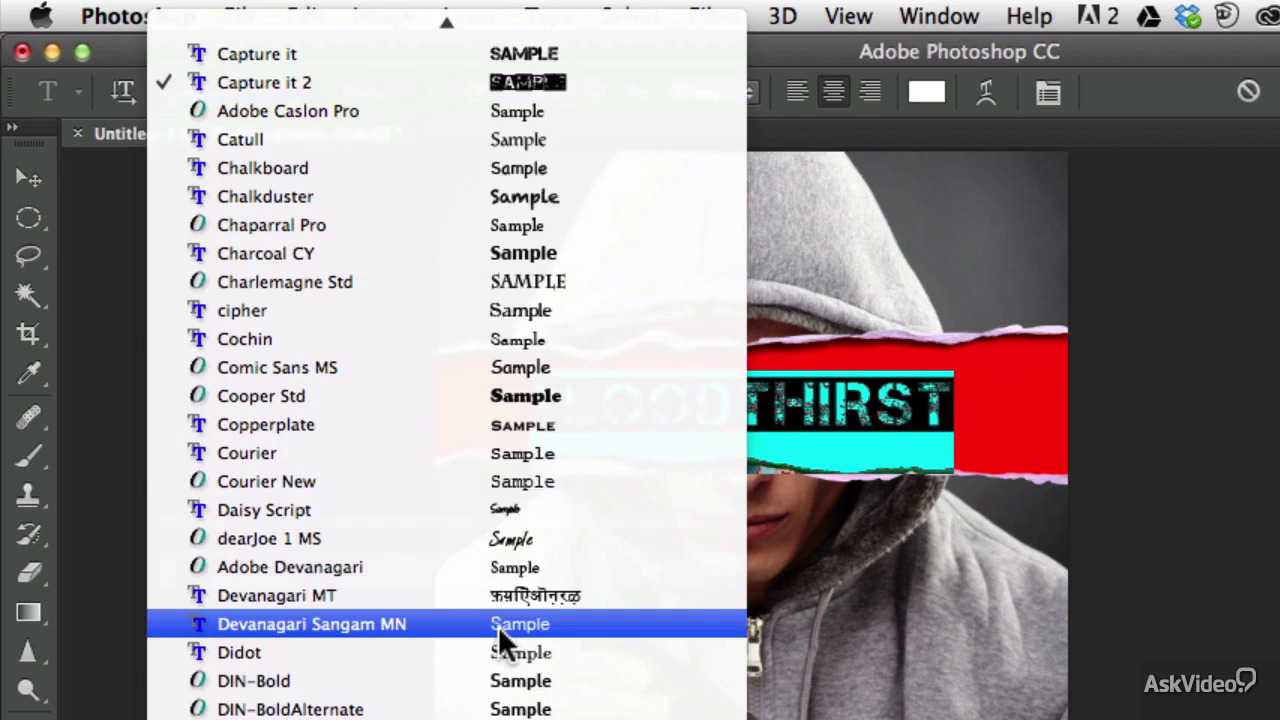
pyautogui.scroll(-2, 498, 628)
pyautogui.scroll(-9, 503, 642)
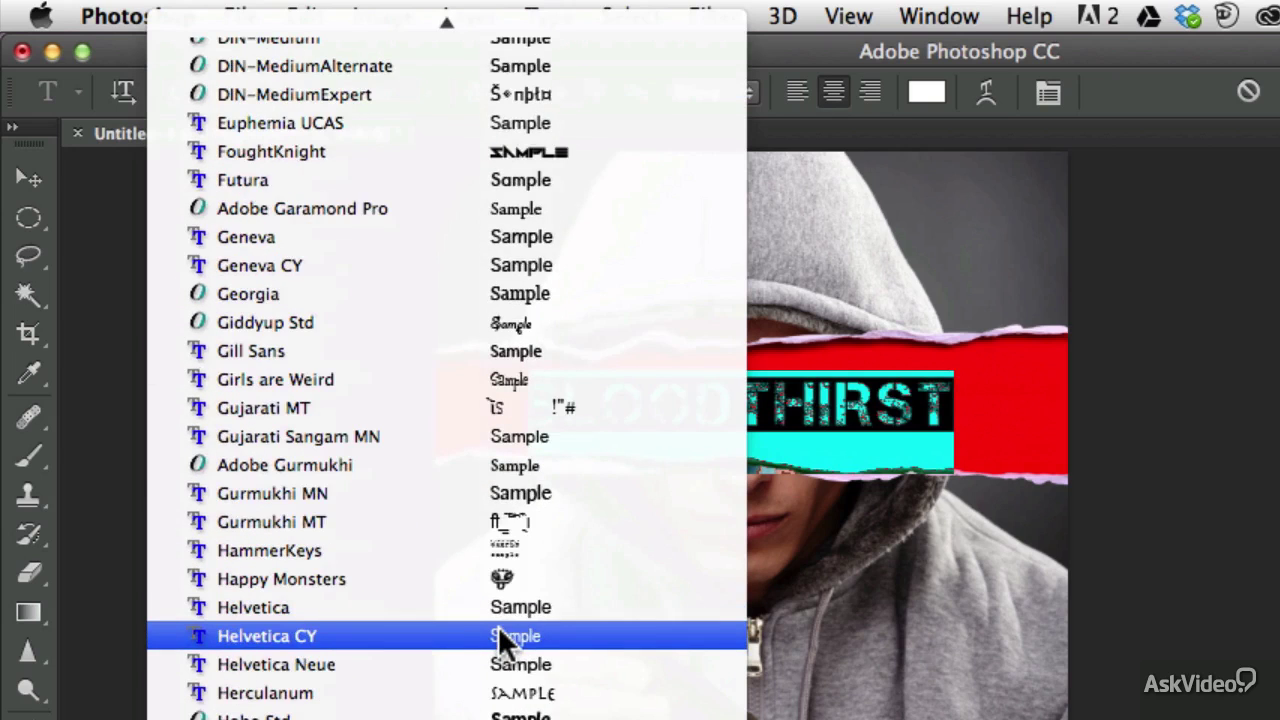
pyautogui.click(505, 718)
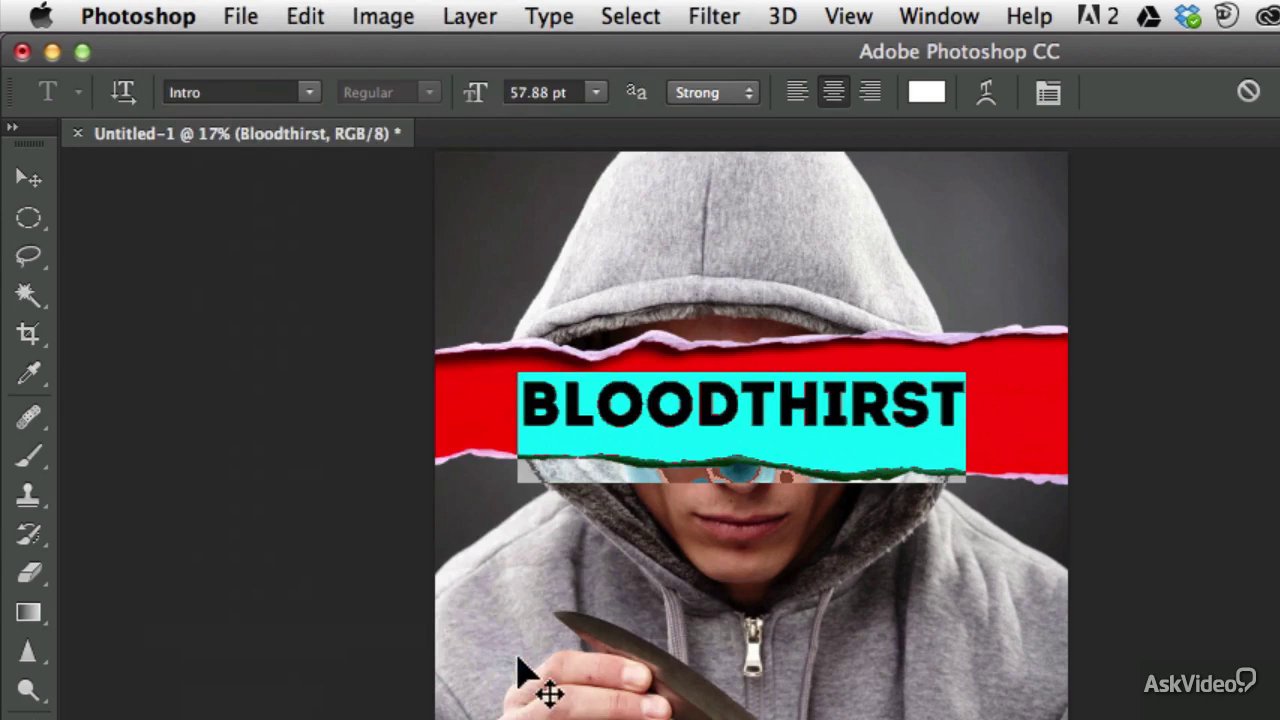
pyautogui.click(310, 92)
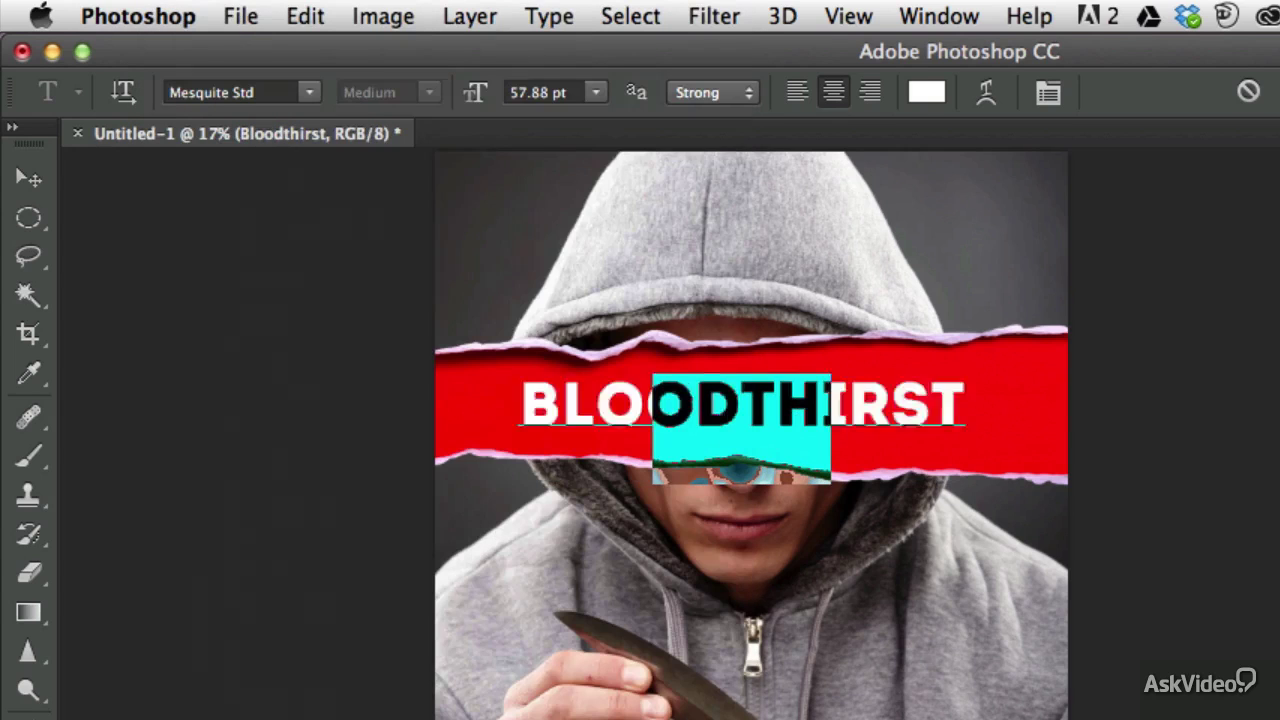
# Set the title's font to Nowharehouse and commit the text
pyautogui.click(312, 93)
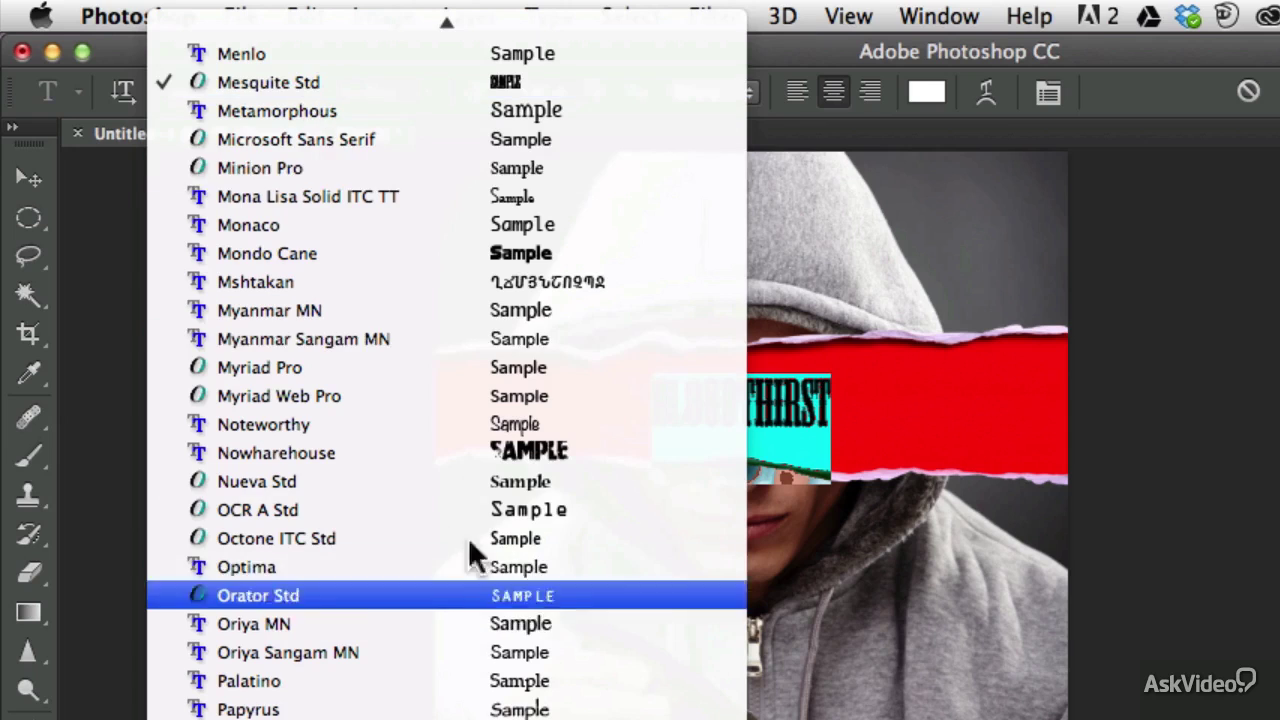
pyautogui.click(508, 451)
pyautogui.press('super+Return')
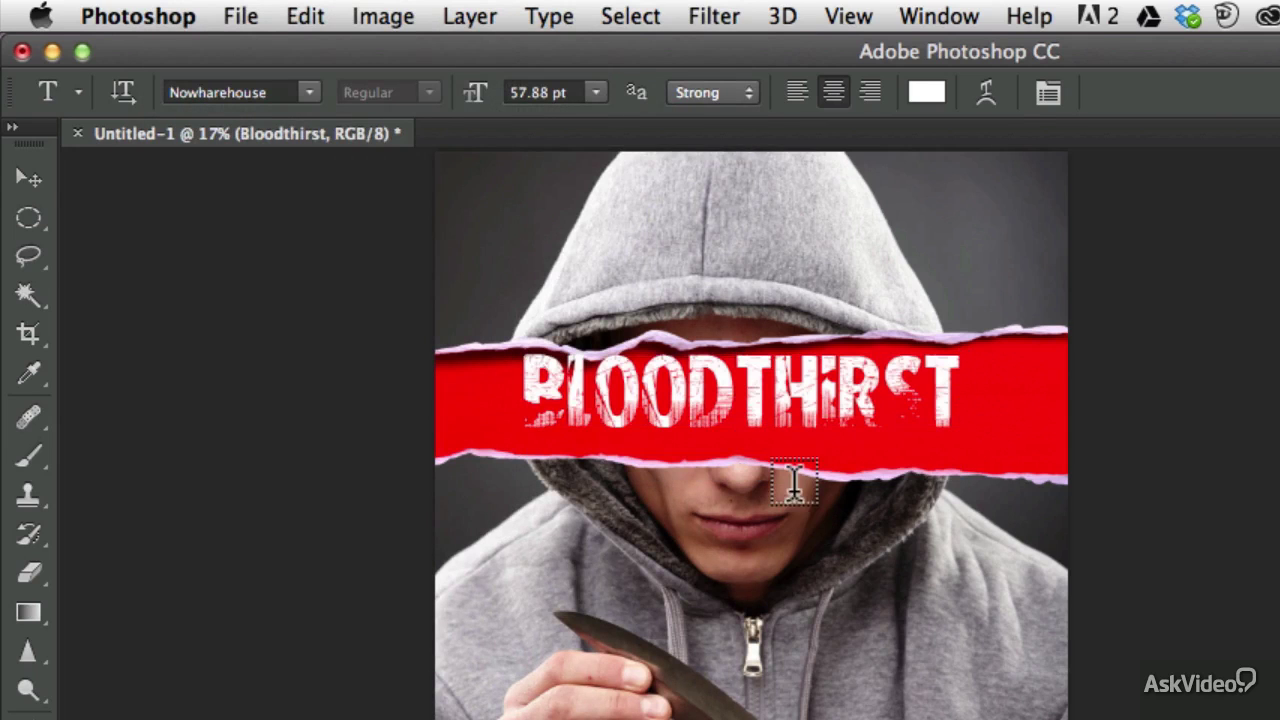
# Nudge the title down until it sits vertically centred in the red strip
pyautogui.press('v')
pyautogui.hotkey('shift', 'Down')
pyautogui.hotkey('shift', 'Down')
pyautogui.hotkey('shift', 'Down')
pyautogui.hotkey('shift', 'Down')
pyautogui.hotkey('shift', 'Down')
pyautogui.hotkey('shift', 'Down')
pyautogui.hotkey('shift', 'Down')
pyautogui.hotkey('shift', 'Down')
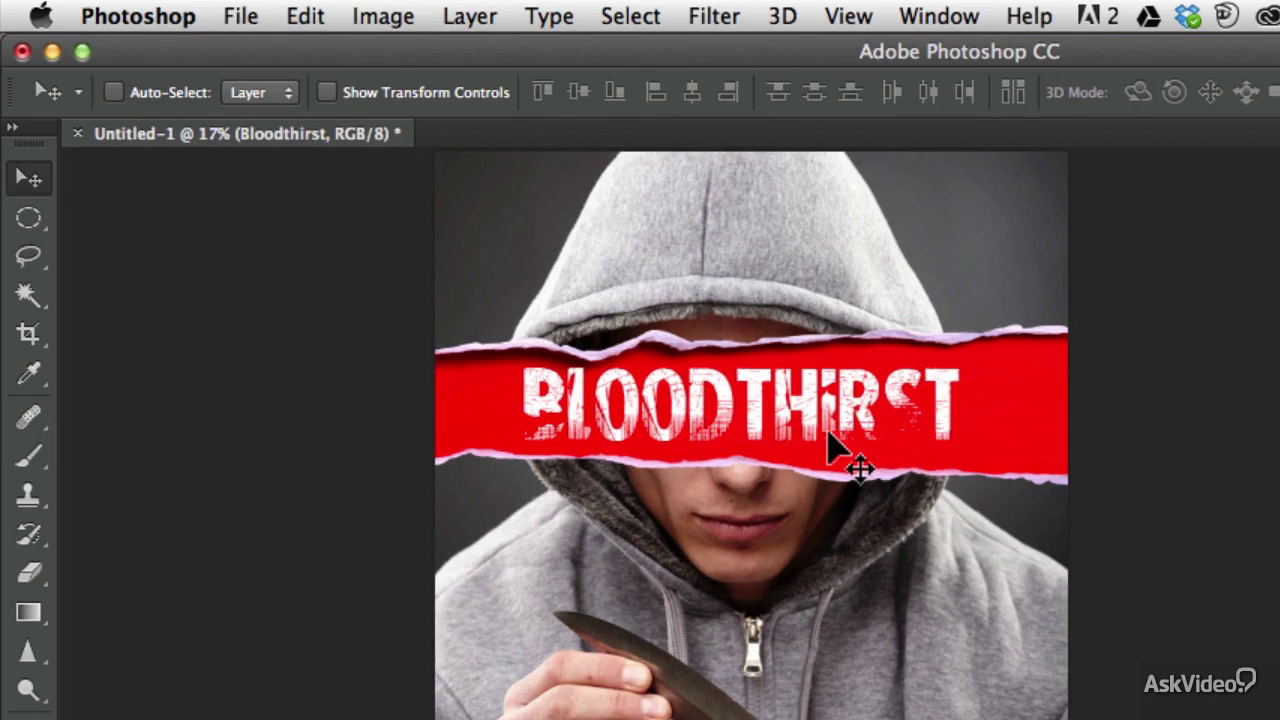
# Scale the title down proportionally to about 91% around its centre and commit the transform
pyautogui.press('super+t')
pyautogui.moveTo(952, 364)
pyautogui.mouseDown()
pyautogui.moveTo(940, 373)
pyautogui.moveTo(950, 369)
pyautogui.mouseUp()
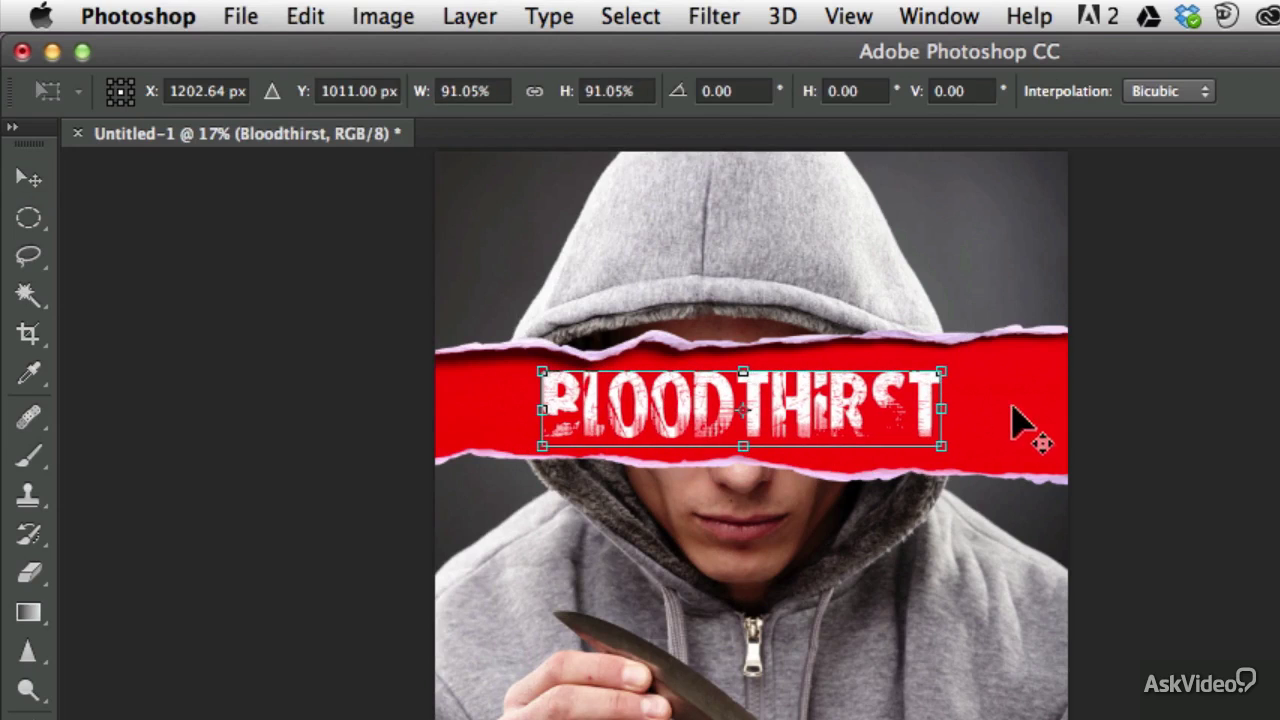
pyautogui.press('Return')
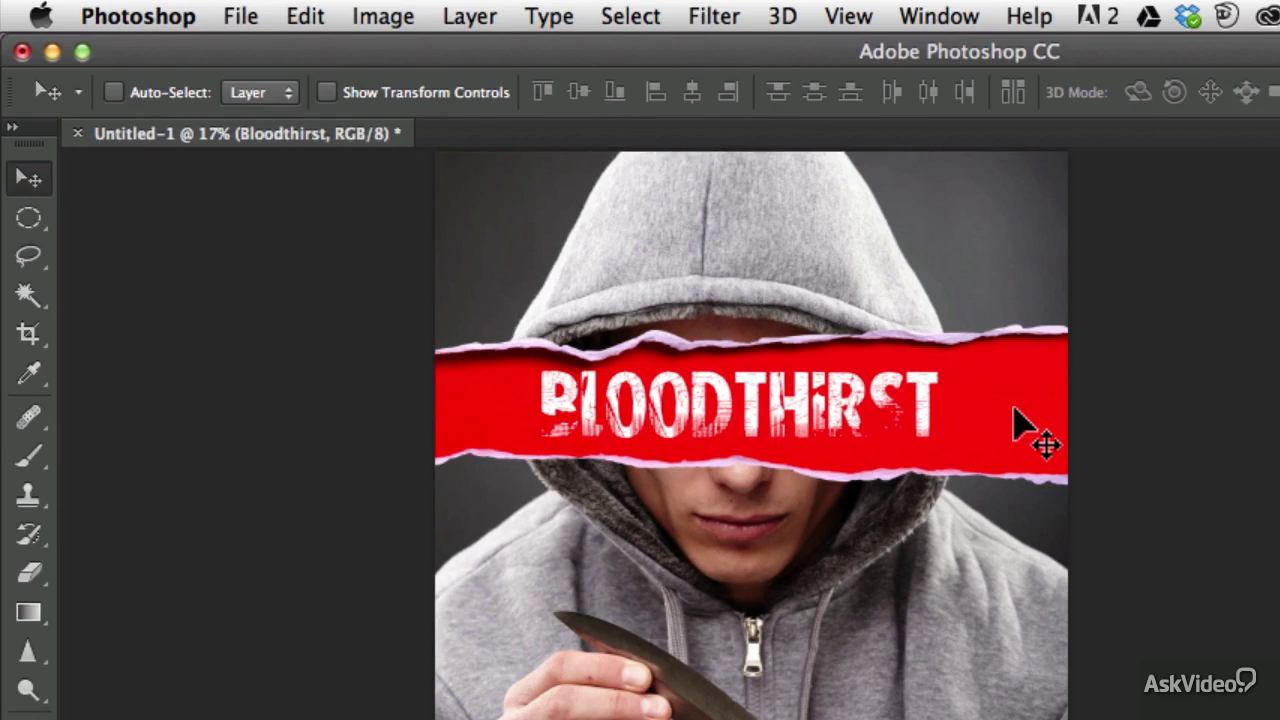
# Select the 27889-torn-paper layer and load its outline as a selection
pyautogui.hotkey('alt', '[')
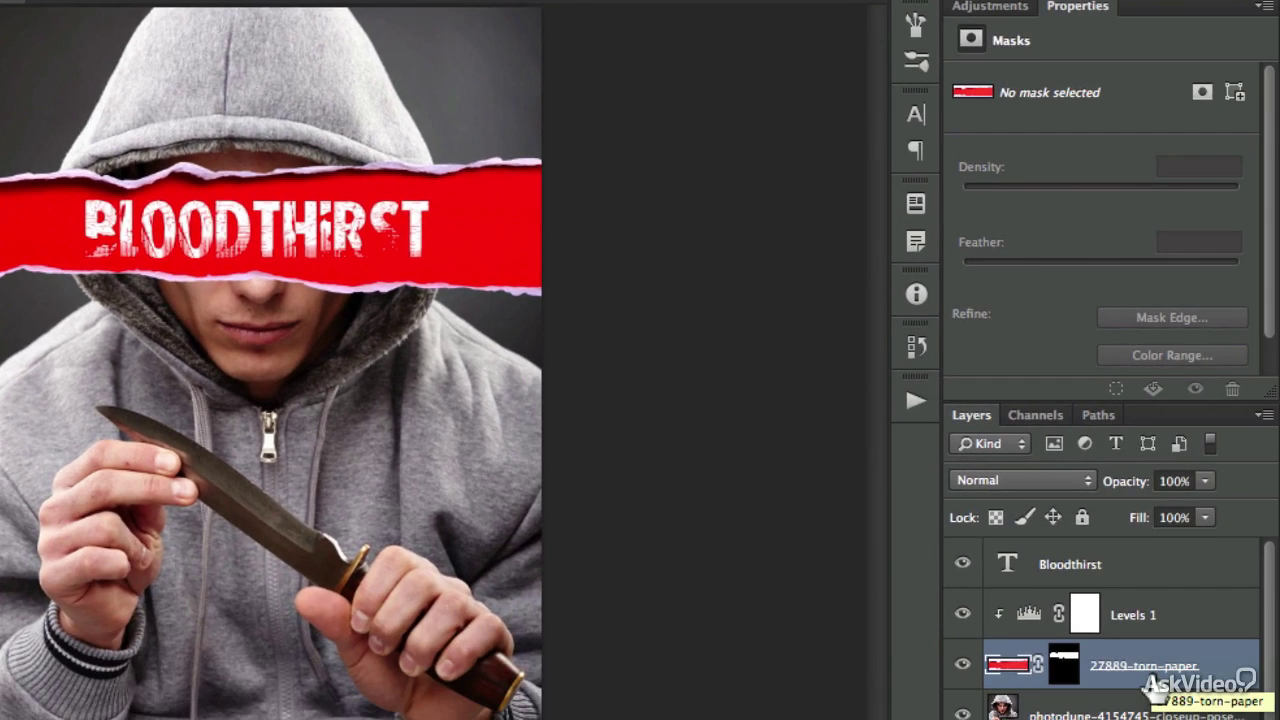
pyautogui.keyDown('super'); pyautogui.click(1027, 668); pyautogui.keyUp('super')
pyautogui.click(162, 14)
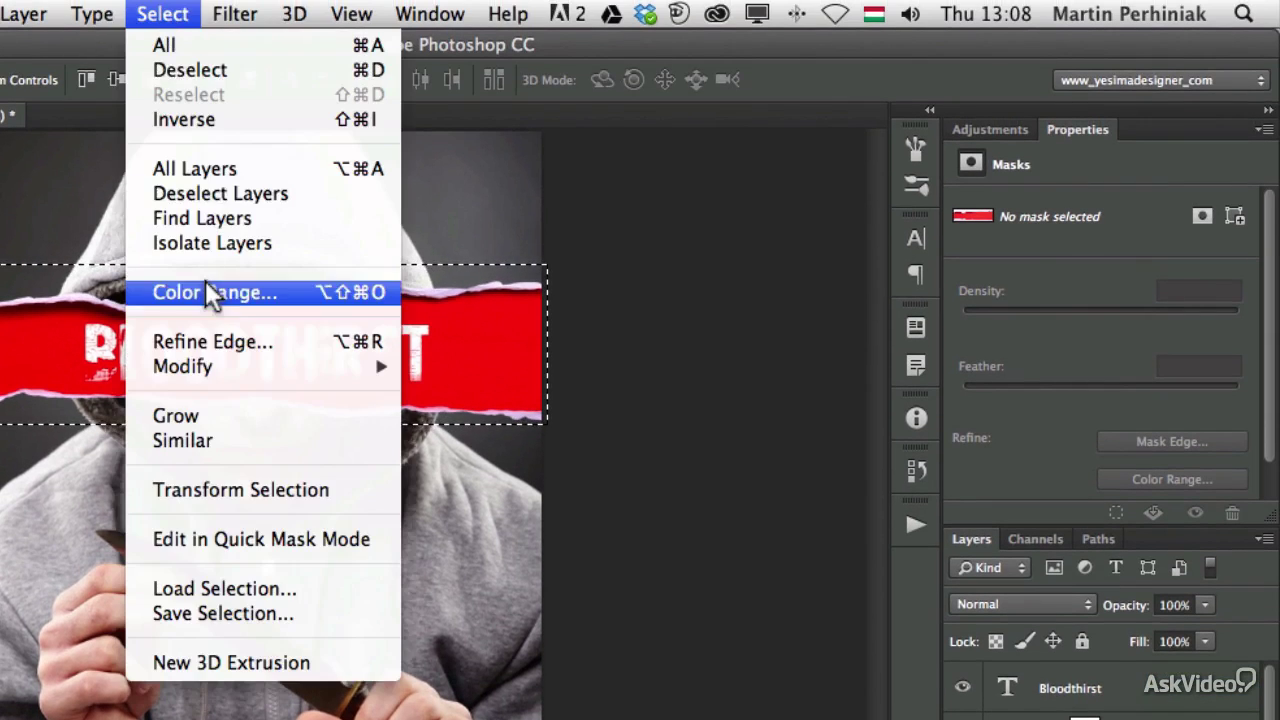
pyautogui.click(205, 282)
pyautogui.click(345, 320)
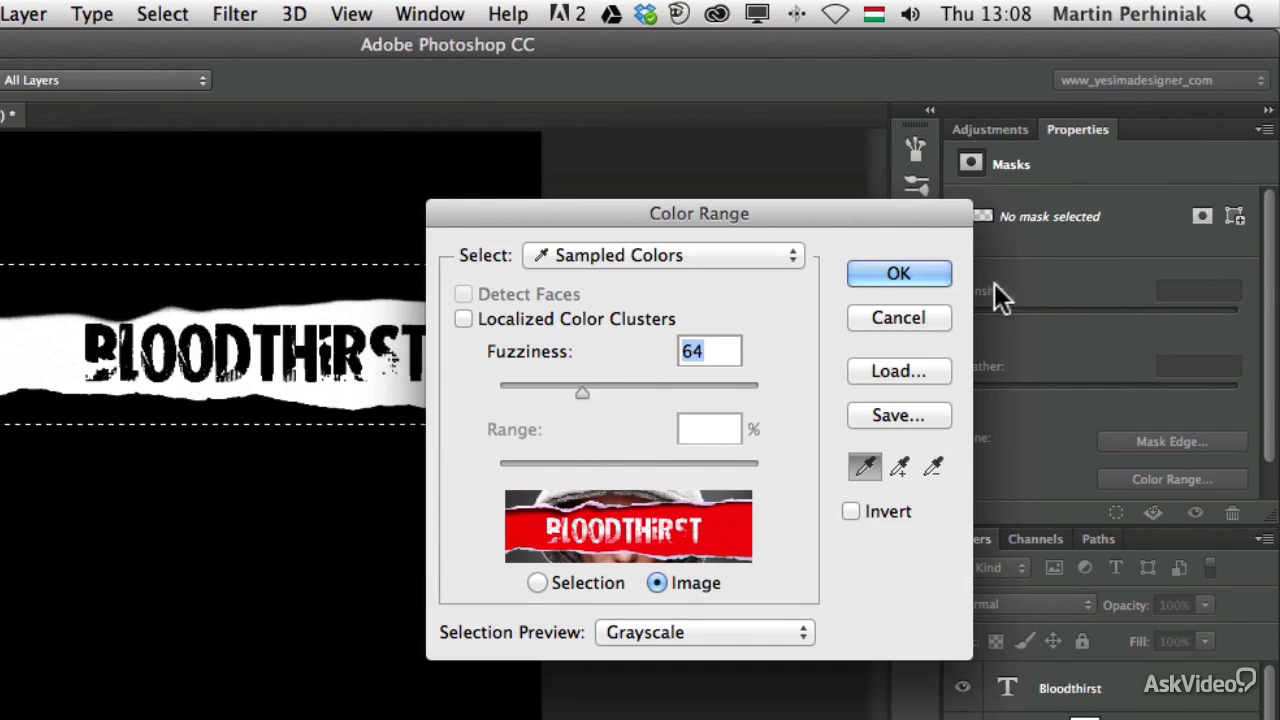
pyautogui.click(930, 276)
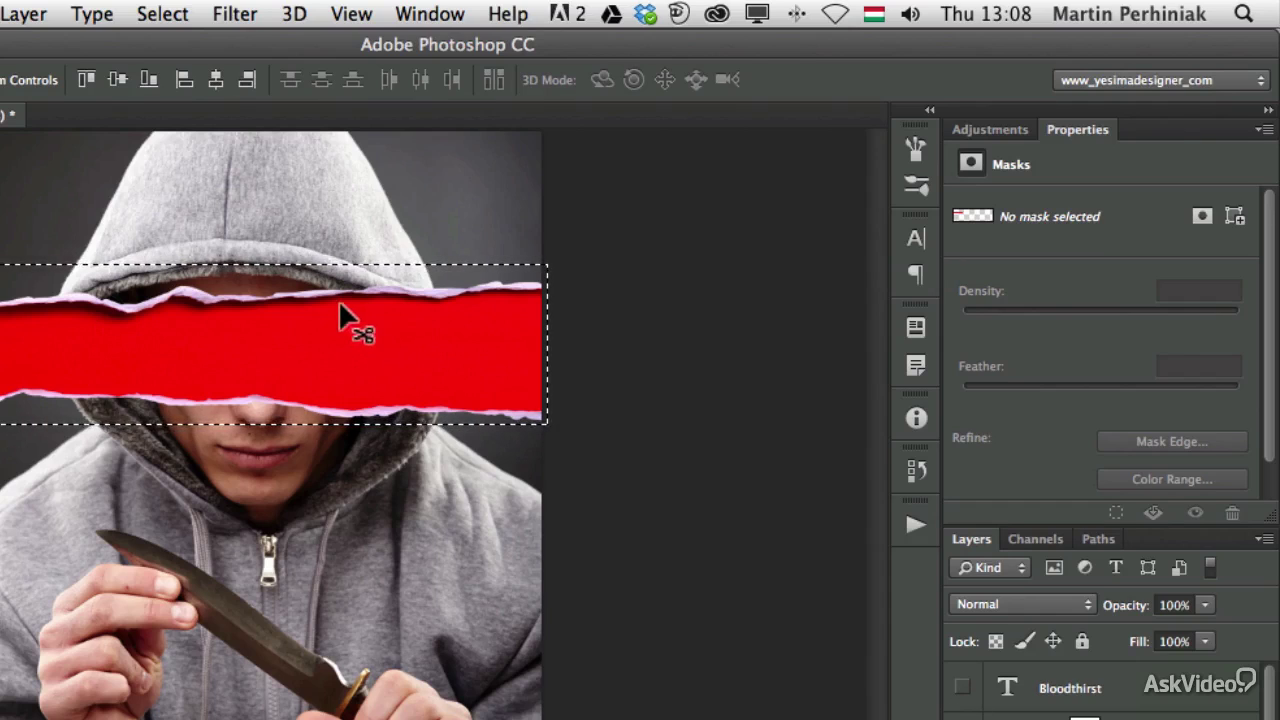
# With the title hidden, select the strip's red area using Color Range with Sampled Colors and a fuzziness of 64
pyautogui.click(140, 16)
pyautogui.click(217, 271)
pyautogui.click(150, 16)
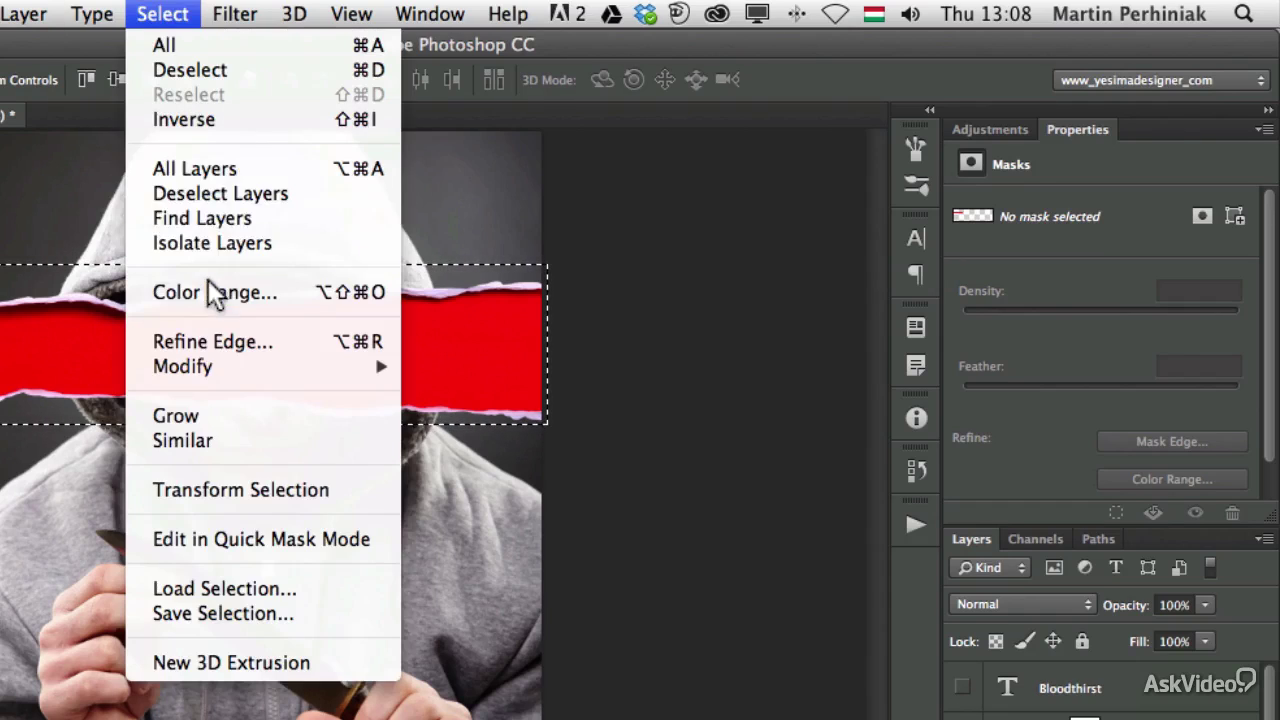
pyautogui.click(208, 291)
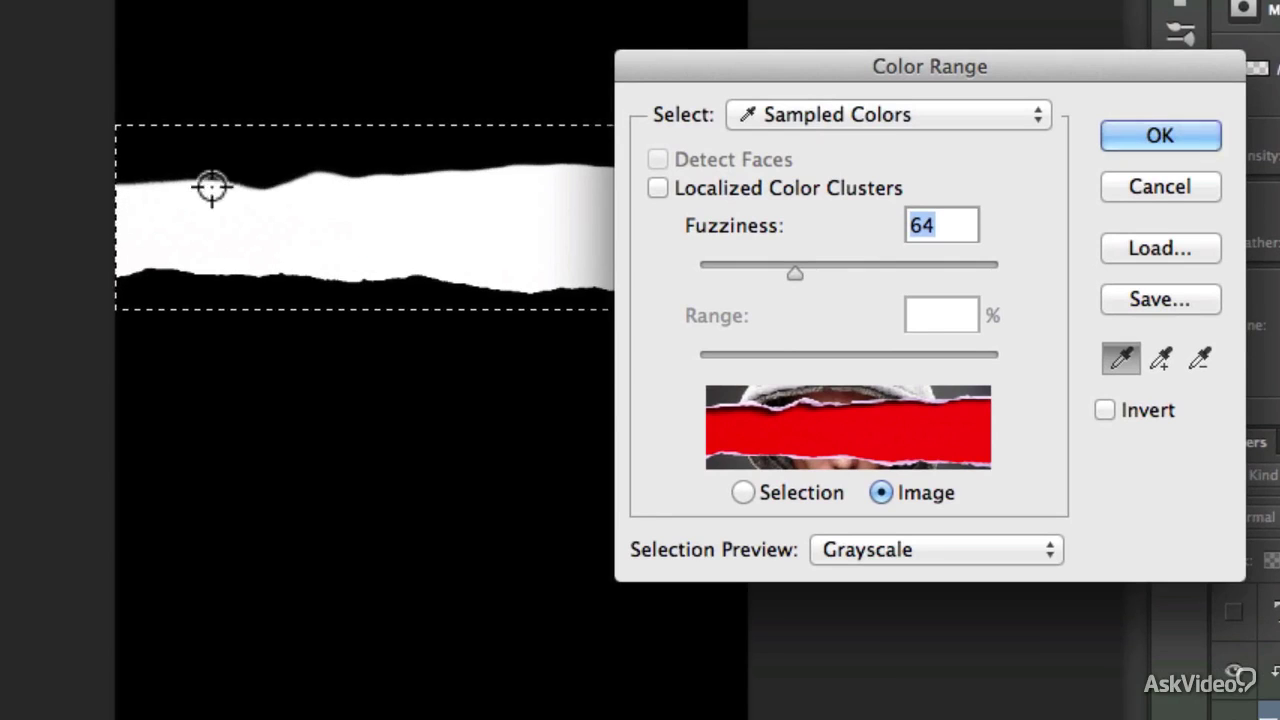
pyautogui.moveTo(266, 197); pyautogui.dragTo(365, 200)
pyautogui.click(137, 161)
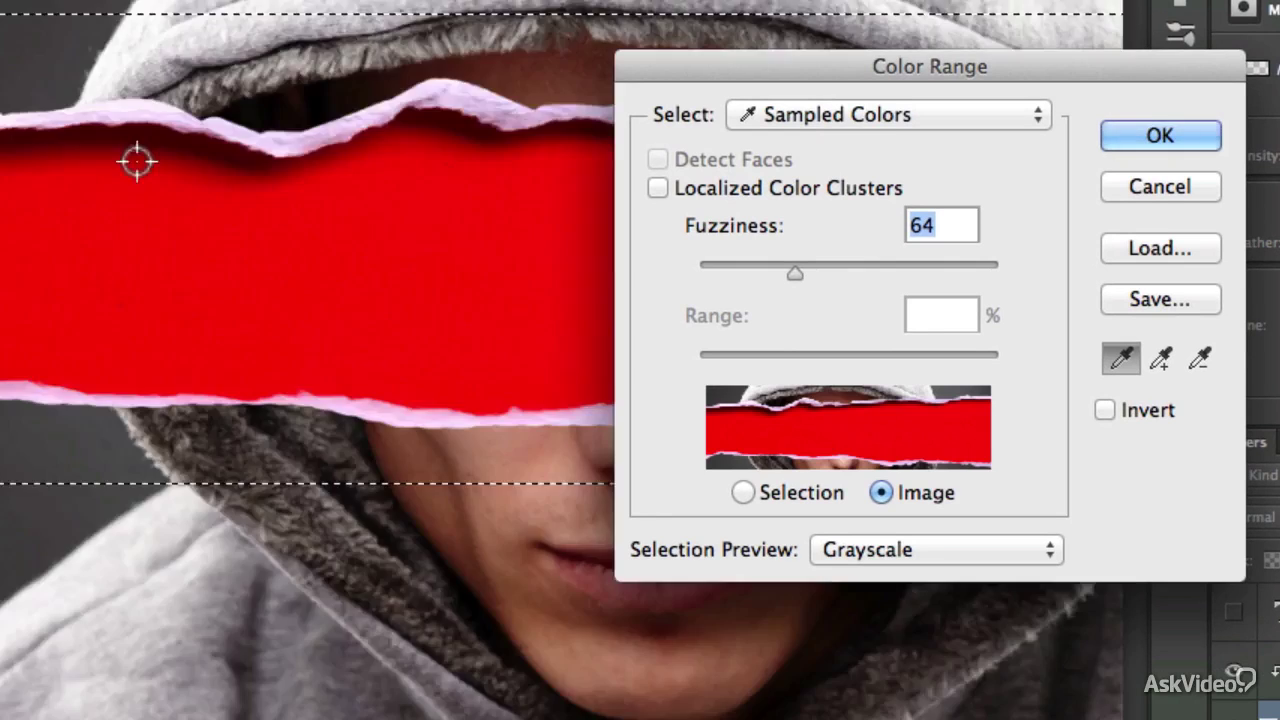
pyautogui.click(129, 160)
pyautogui.click(194, 192)
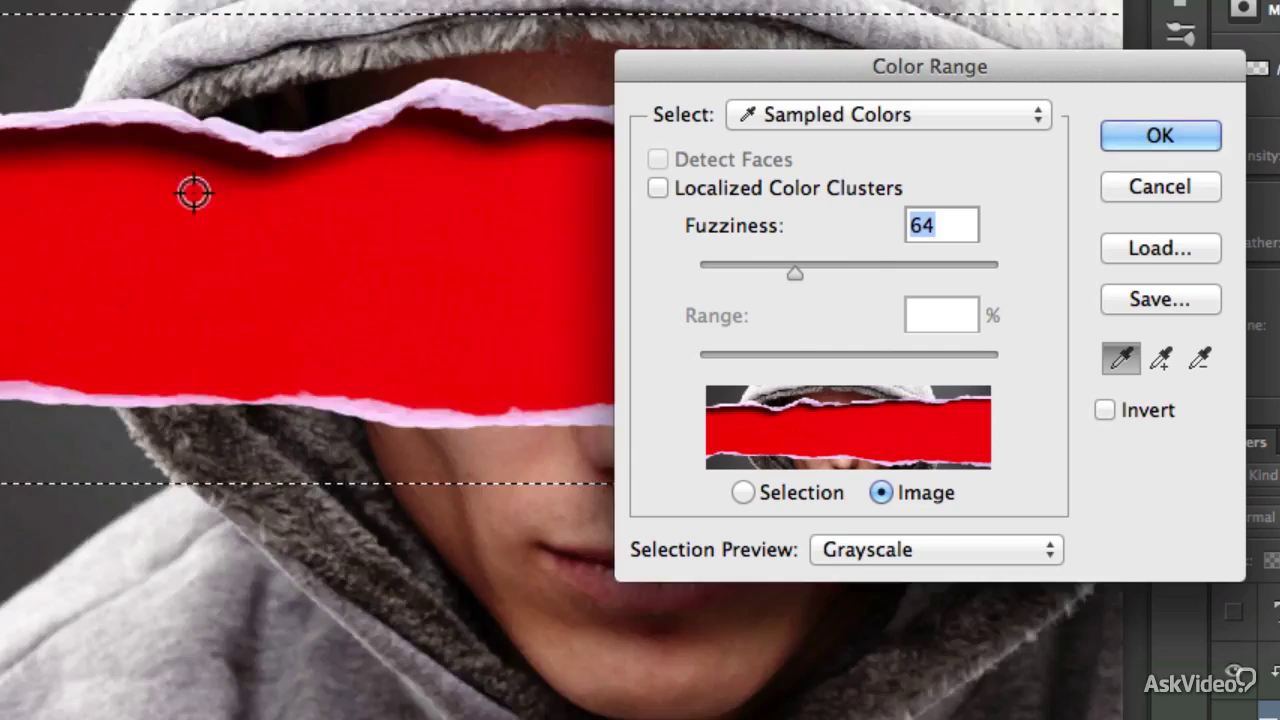
pyautogui.click(1150, 135)
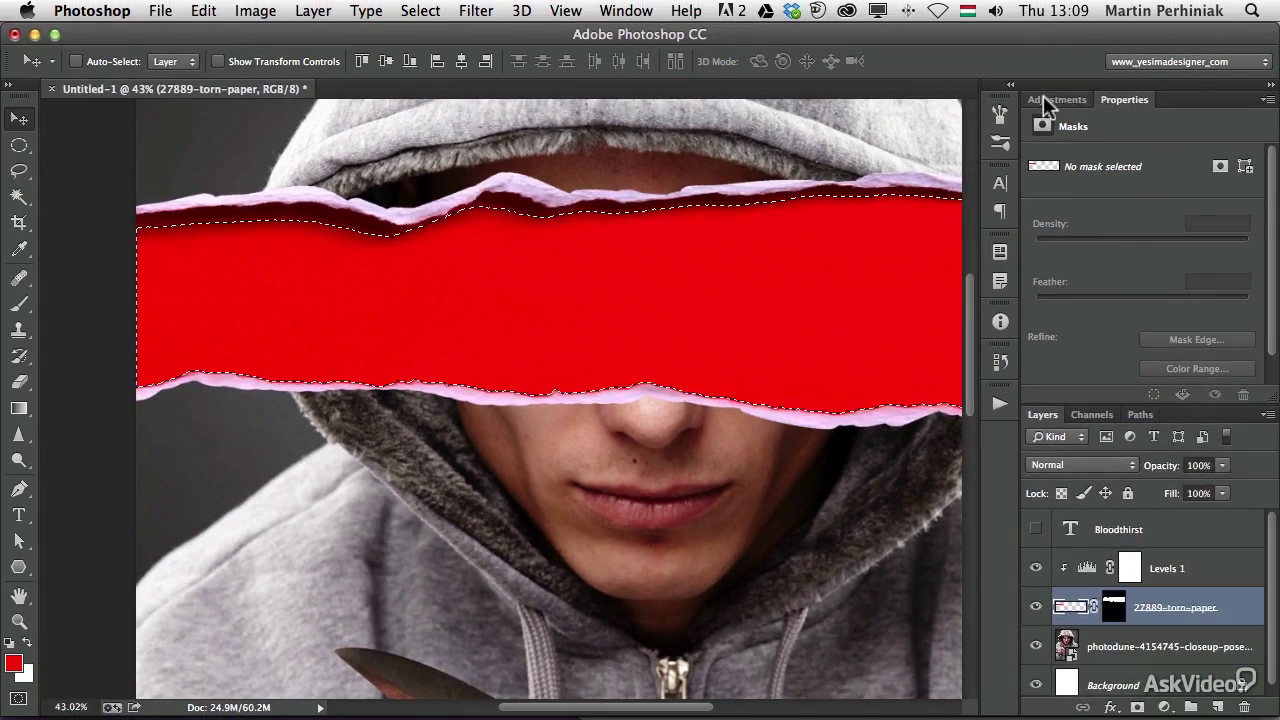
# Add the dark red shadow areas along the strip's upper torn edge to the selection with the Magic Wand at tolerance 18
pyautogui.click(1050, 99)
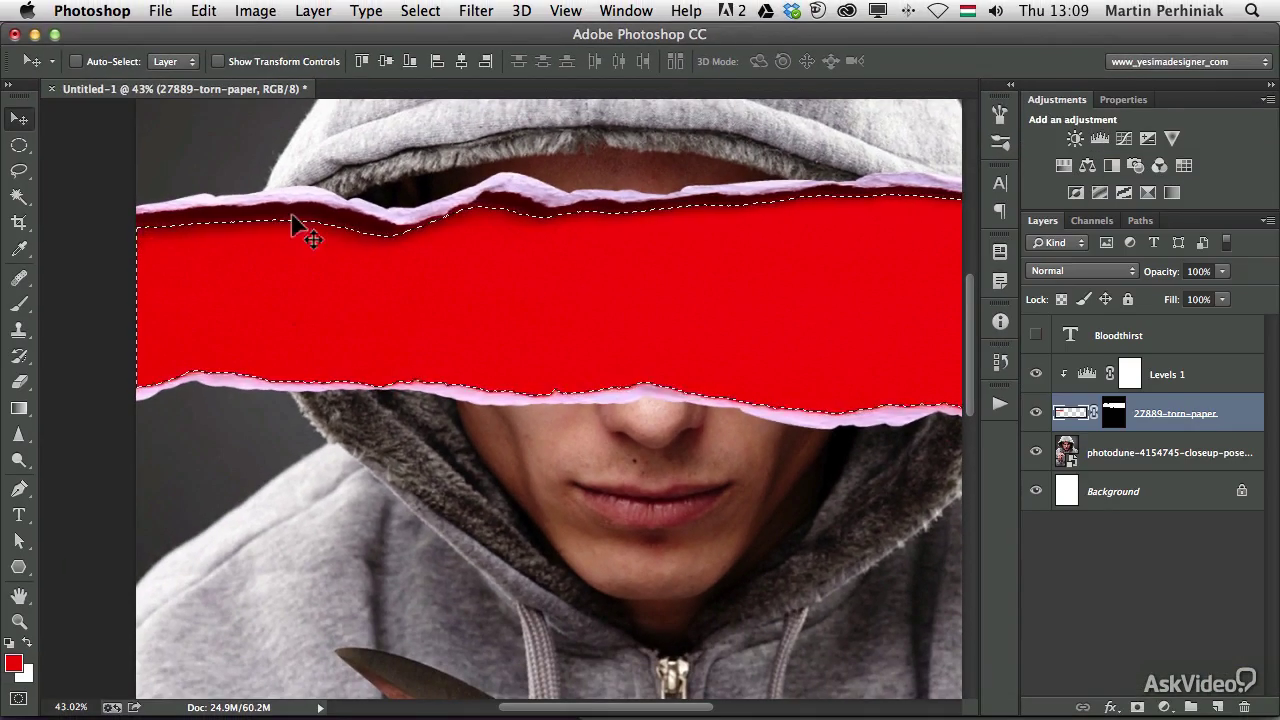
pyautogui.press('w')
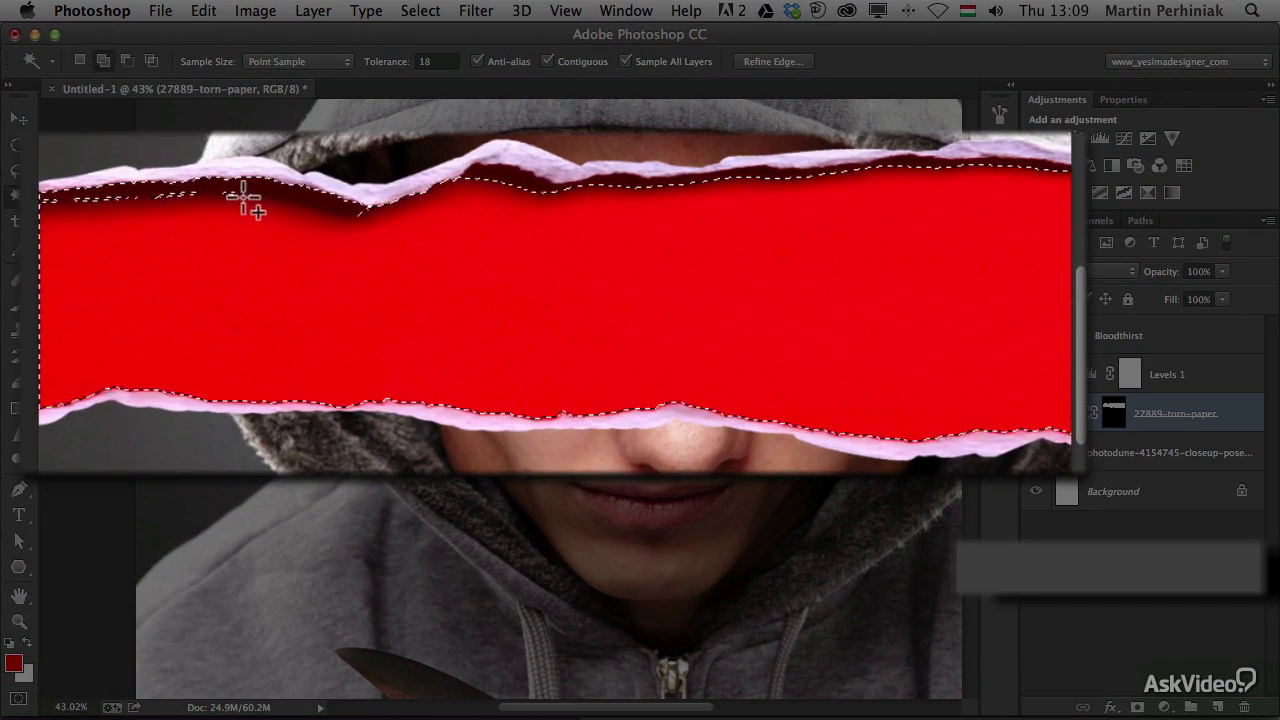
pyautogui.keyDown('shift'); pyautogui.click(228, 196); pyautogui.keyUp('shift')
pyautogui.keyDown('shift'); pyautogui.click(509, 186); pyautogui.keyUp('shift')
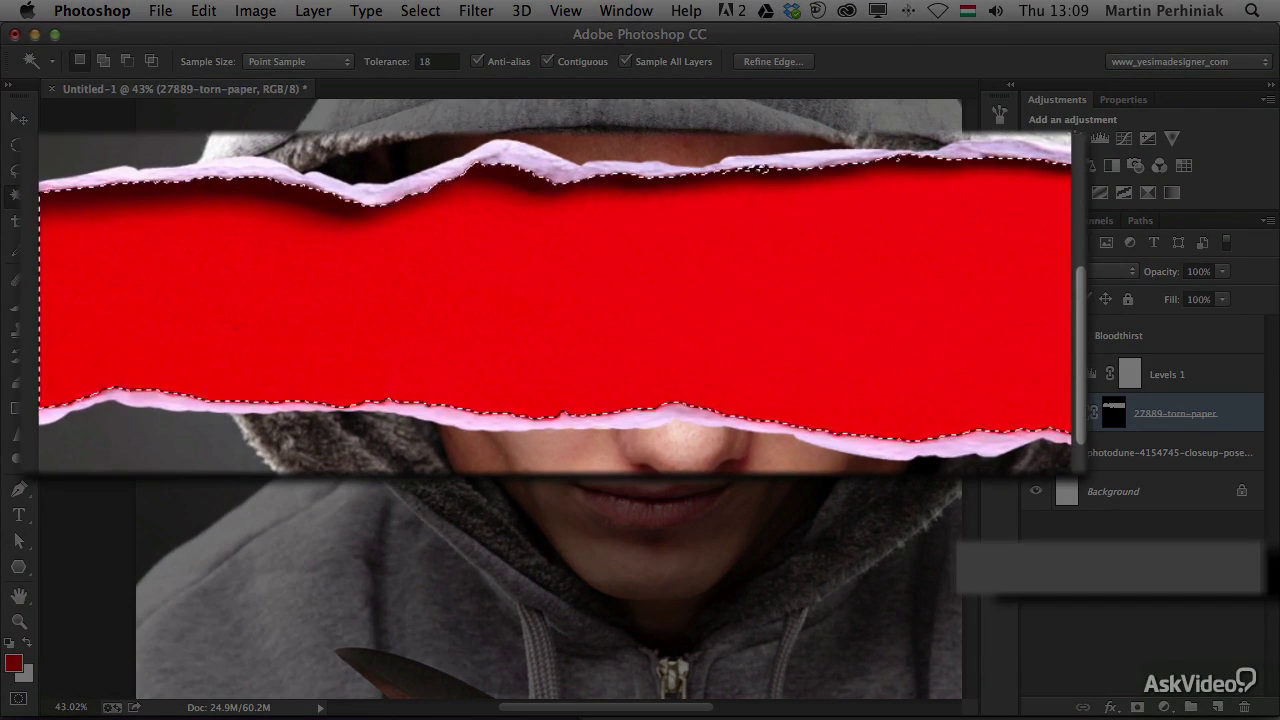
pyautogui.moveTo(966, 276); pyautogui.dragTo(419, 280)
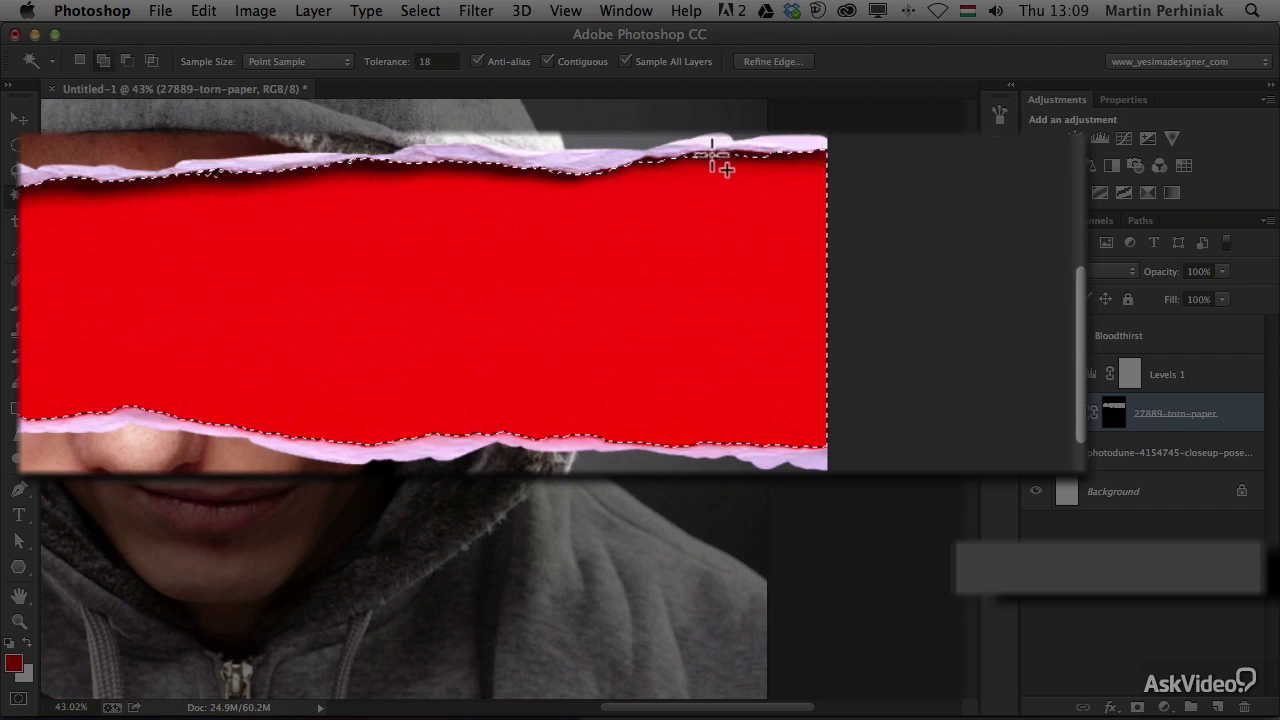
pyautogui.keyDown('shift'); pyautogui.click(712, 155); pyautogui.keyUp('shift')
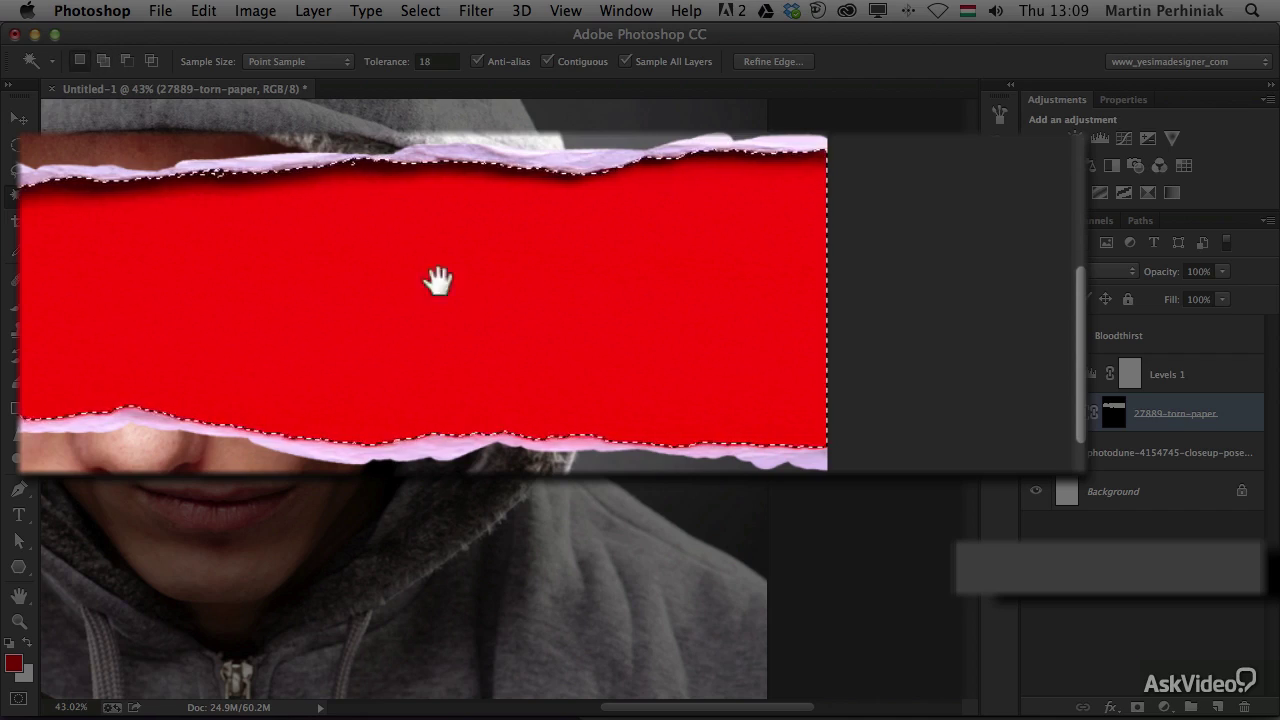
# Add a Curves adjustment masked to the selected red area and darken it by lowering the midtones and the white point
pyautogui.press('super+0')
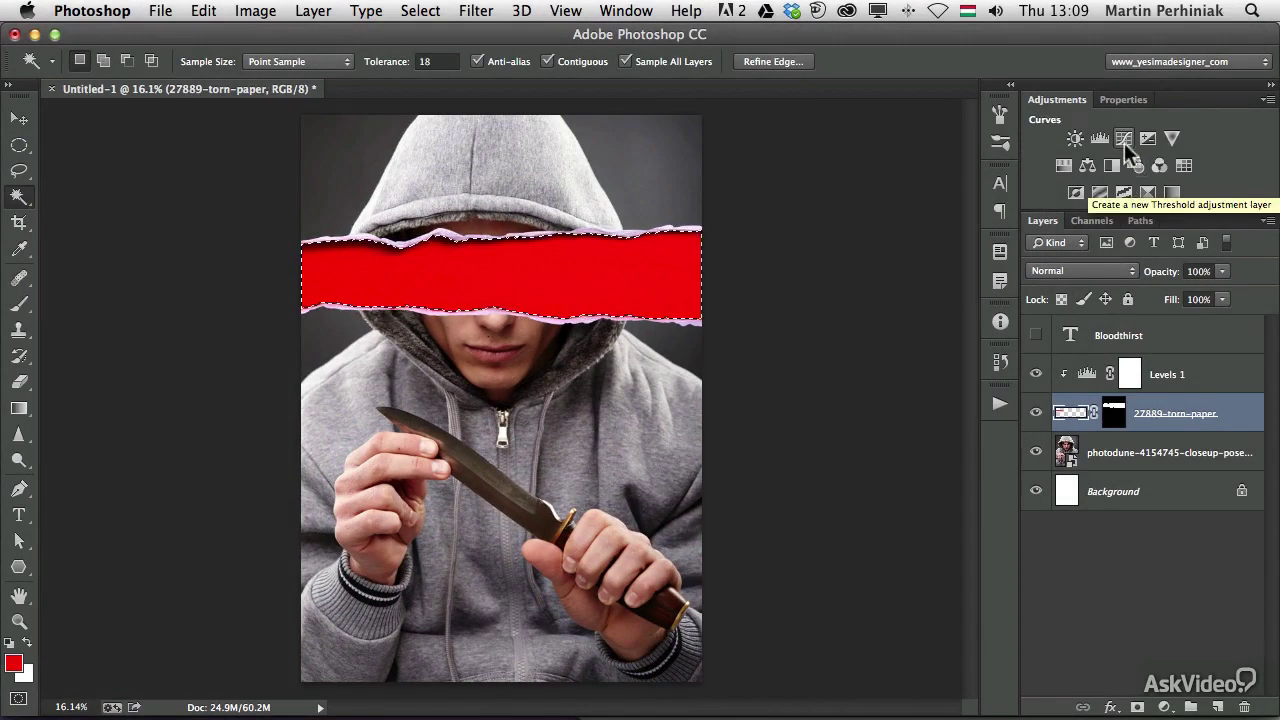
pyautogui.click(1124, 142)
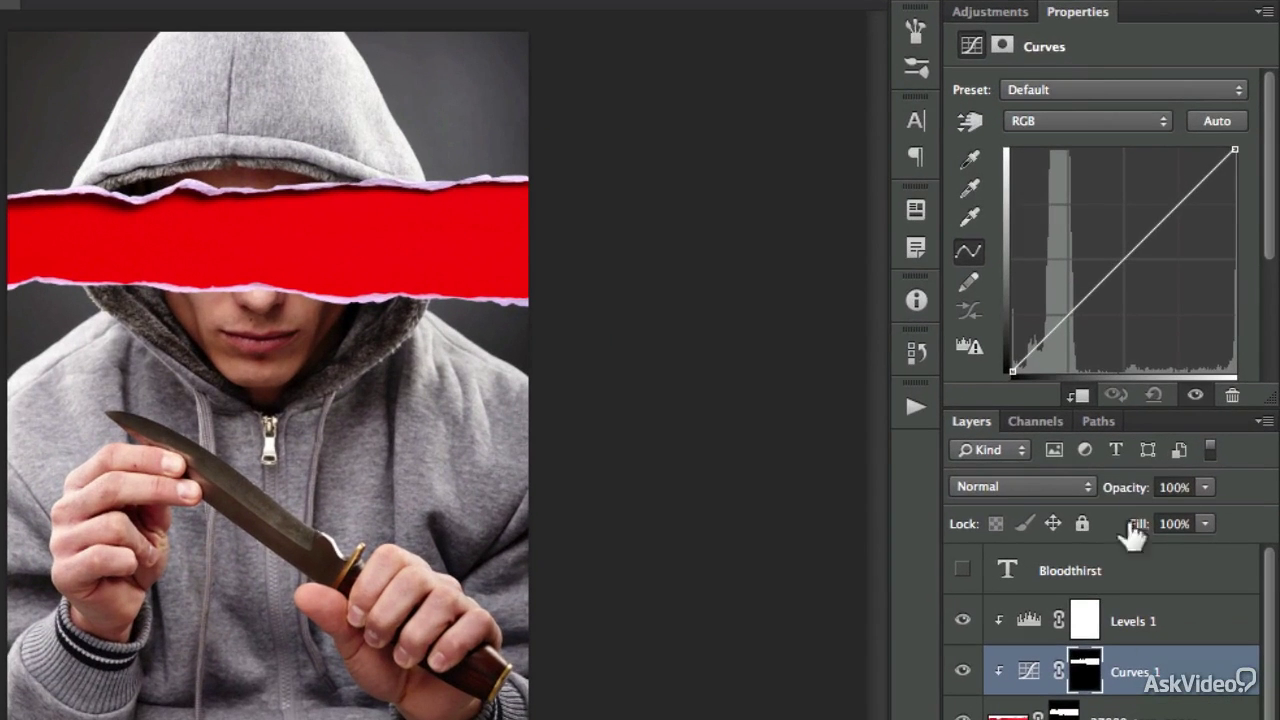
pyautogui.moveTo(1120, 251); pyautogui.dragTo(1136, 273)
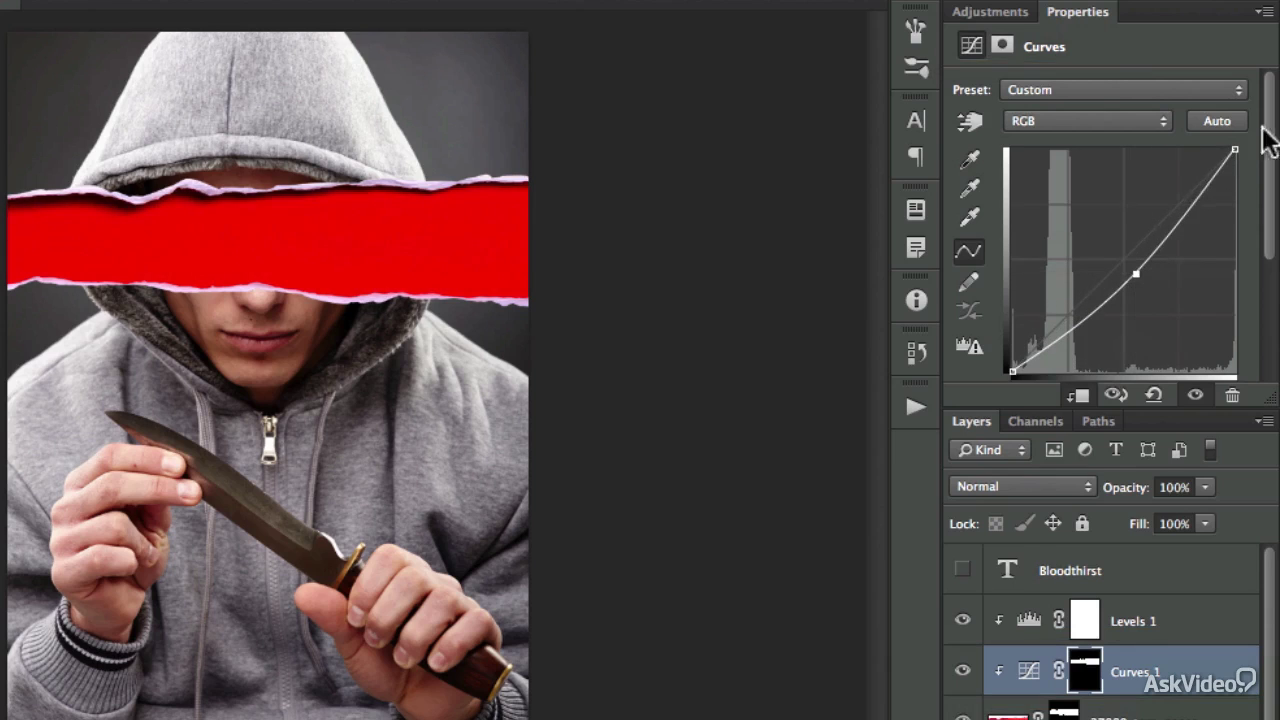
pyautogui.moveTo(1237, 152); pyautogui.dragTo(1237, 178)
pyautogui.moveTo(1140, 273); pyautogui.dragTo(1146, 290)
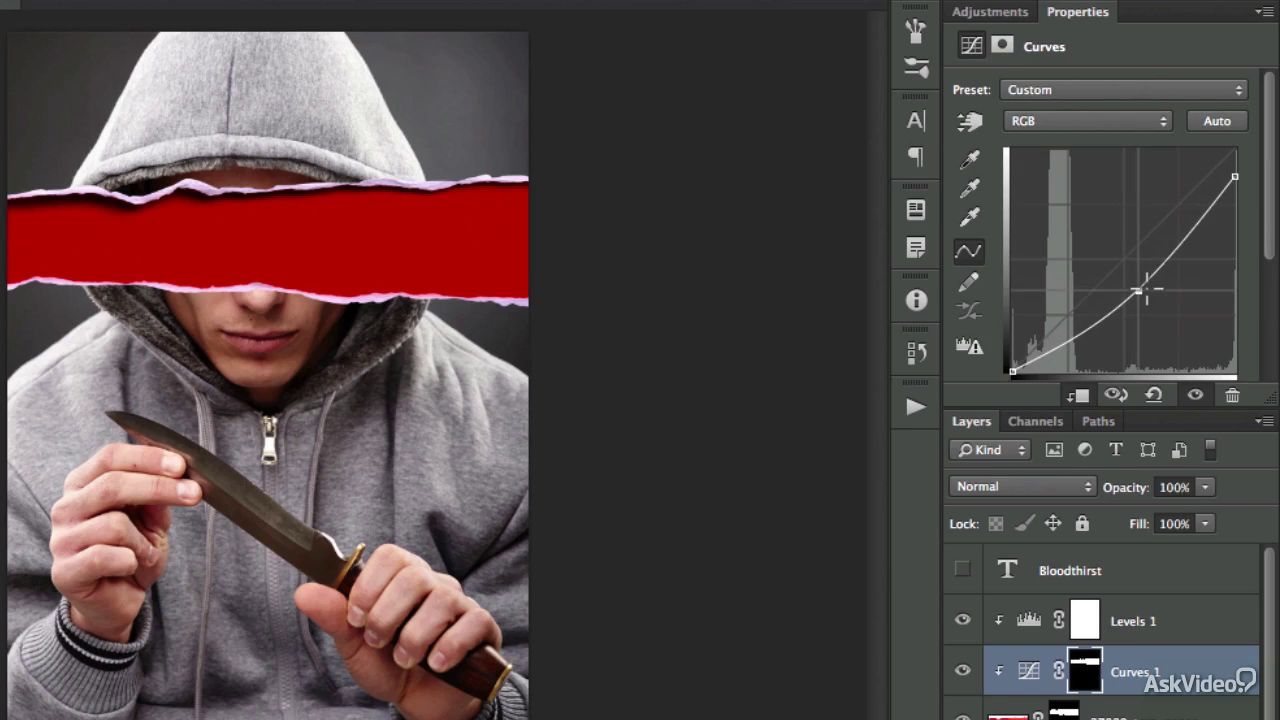
# Show the Bloodthirst title again and compare the strip with and without the Curves adjustment
pyautogui.click(962, 569)
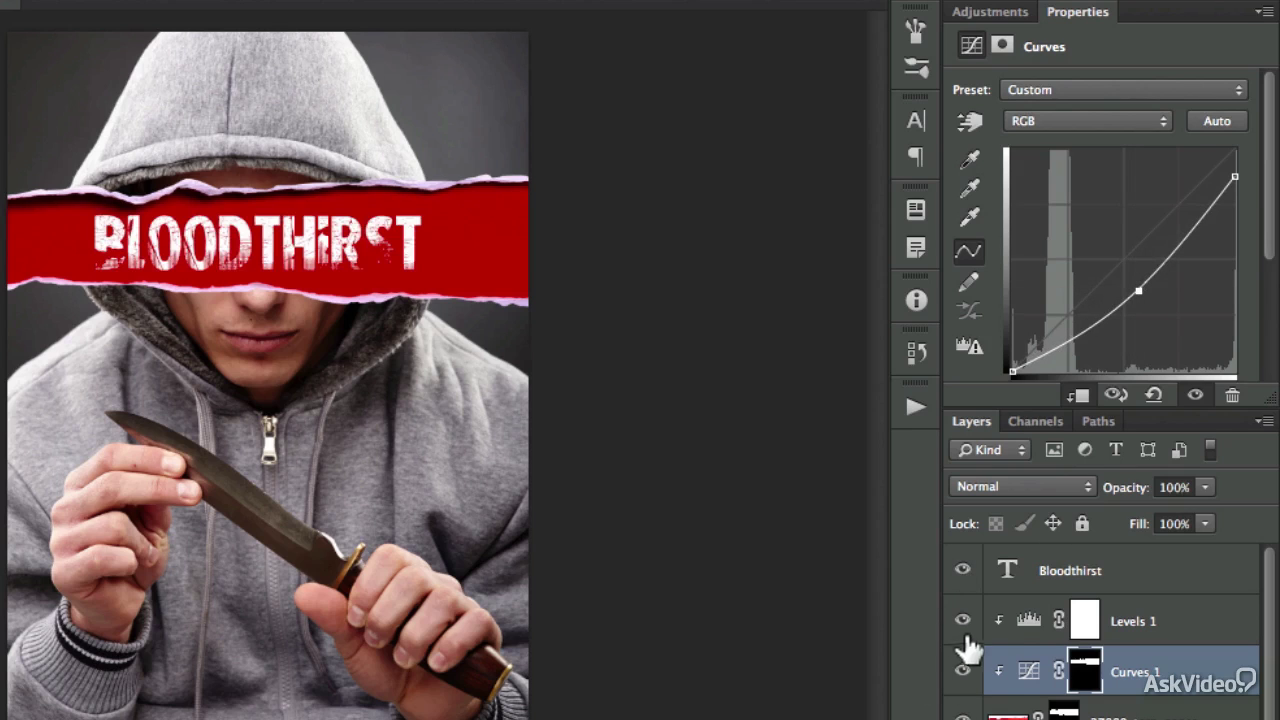
pyautogui.click(962, 671)
pyautogui.click(962, 671)
# Try a black fill on the title, and undo it
pyautogui.click(263, 234)
pyautogui.hotkey('alt', 'BackSpace')
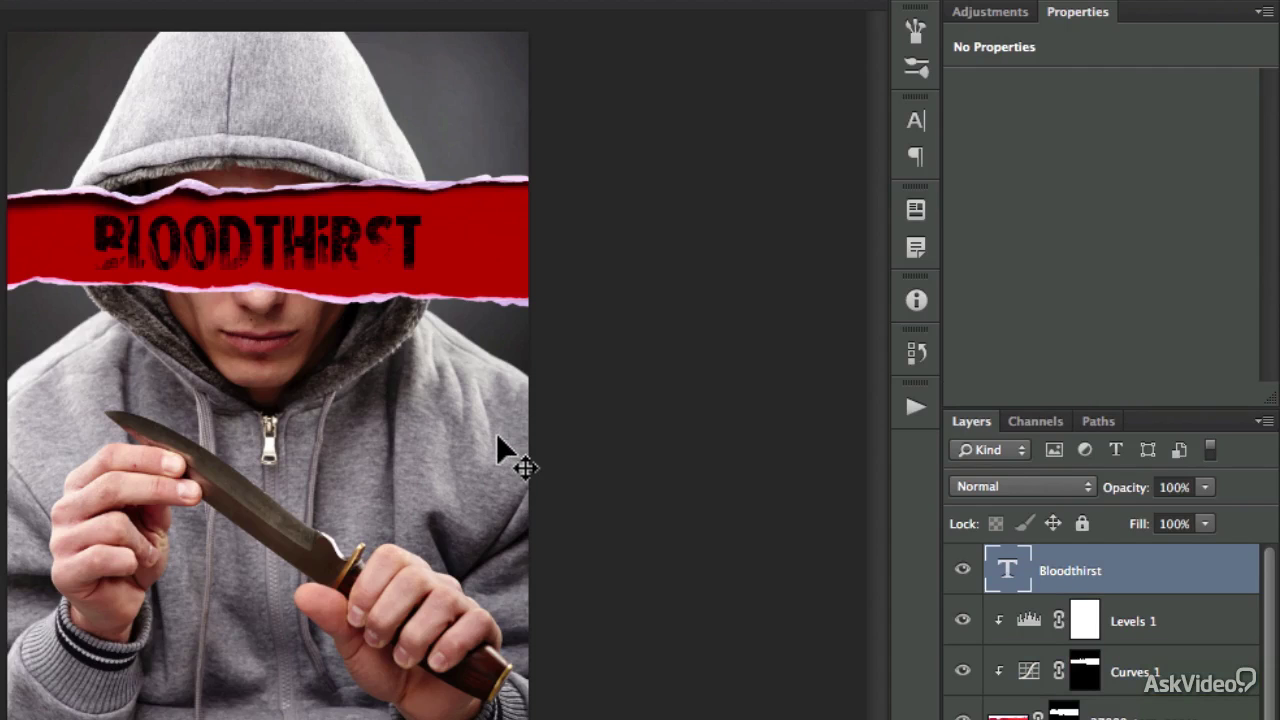
pyautogui.hotkey('ctrl', 'z')
pyautogui.hotkey('ctrl', 'z')
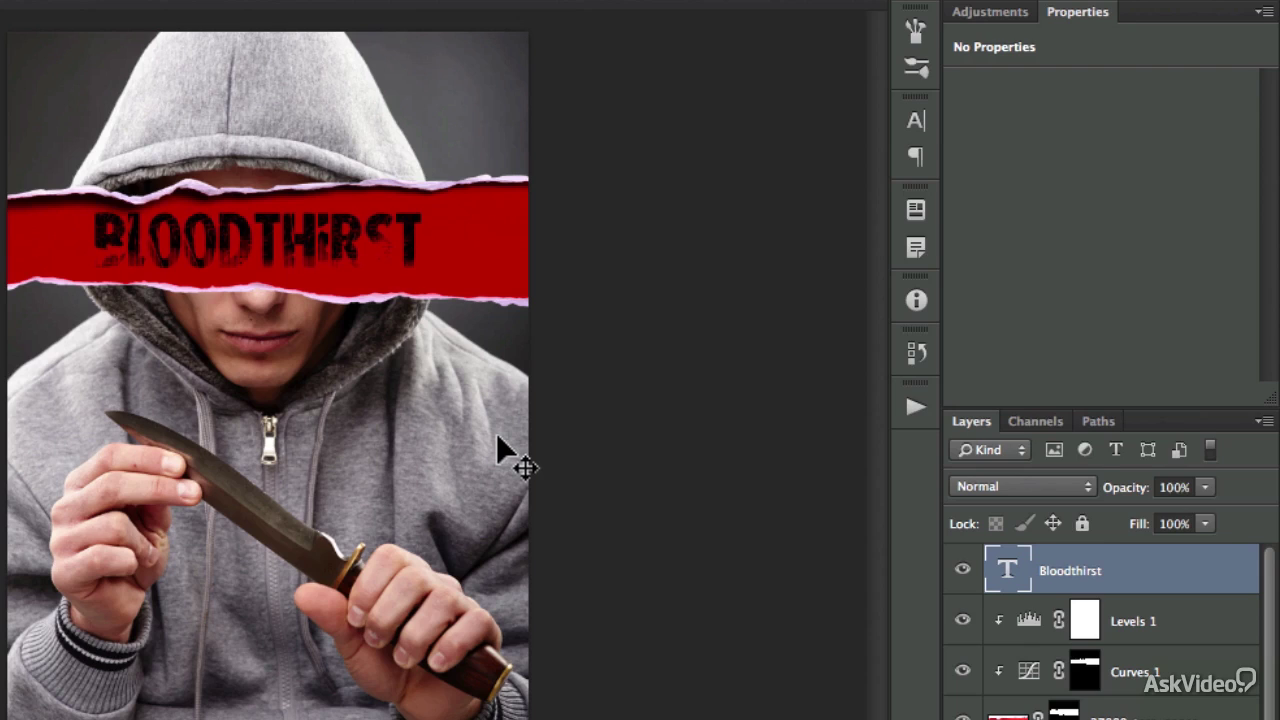
pyautogui.hotkey('ctrl', 'z')
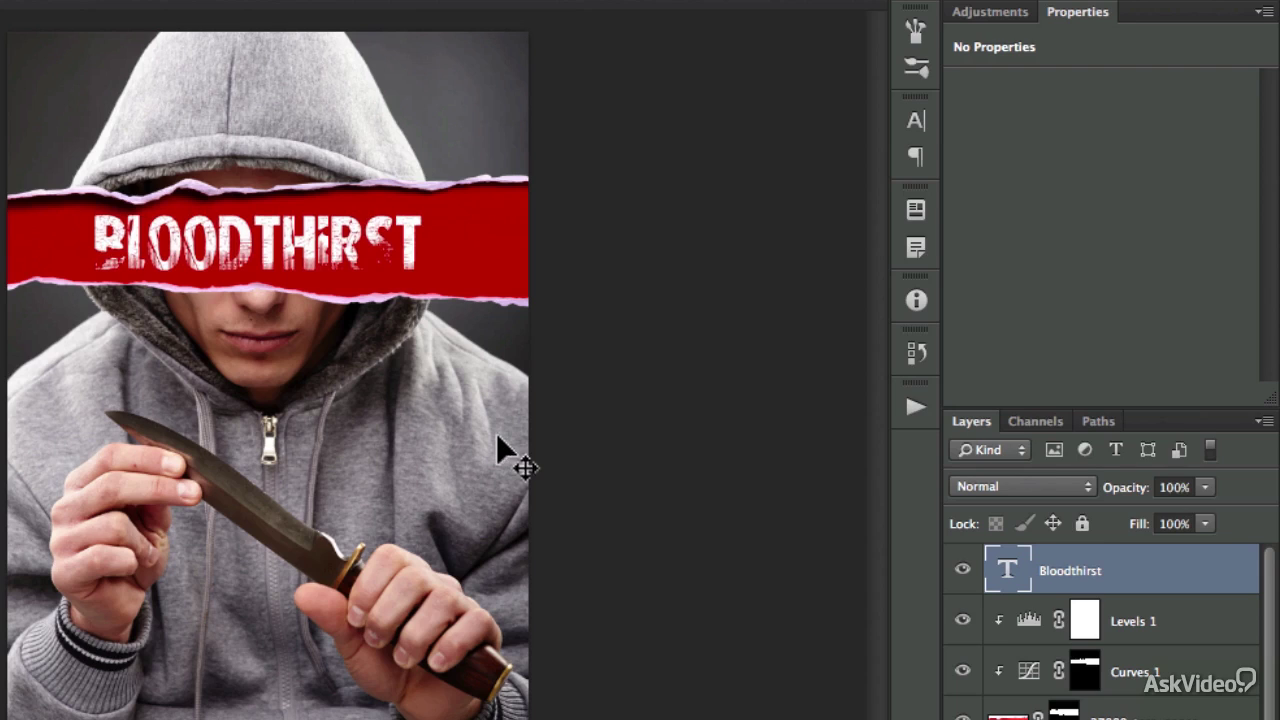
# Nudge the title up slightly and lower the white point of the strip's Curves adjustment further to deepen the red
pyautogui.press('Up')
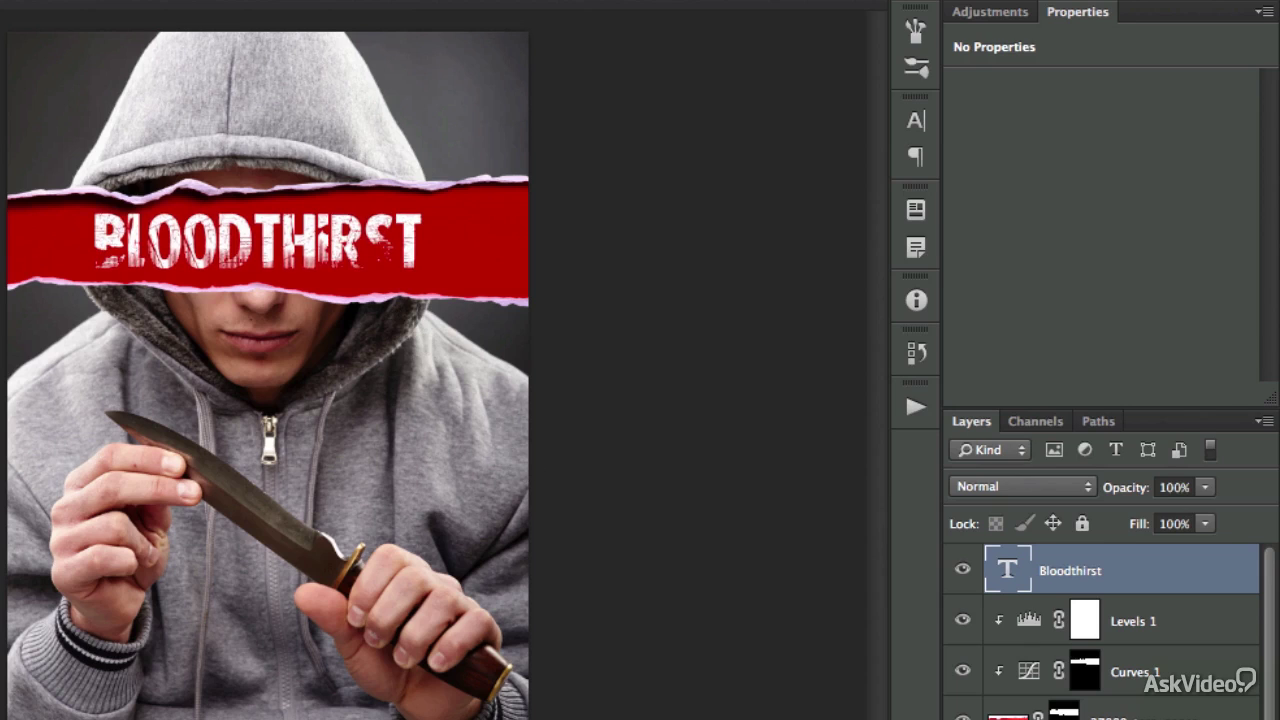
pyautogui.click(1176, 710)
pyautogui.click(1168, 668)
pyautogui.moveTo(1234, 177)
pyautogui.mouseDown()
pyautogui.moveTo(1229, 364)
pyautogui.moveTo(1226, 192)
pyautogui.mouseUp()
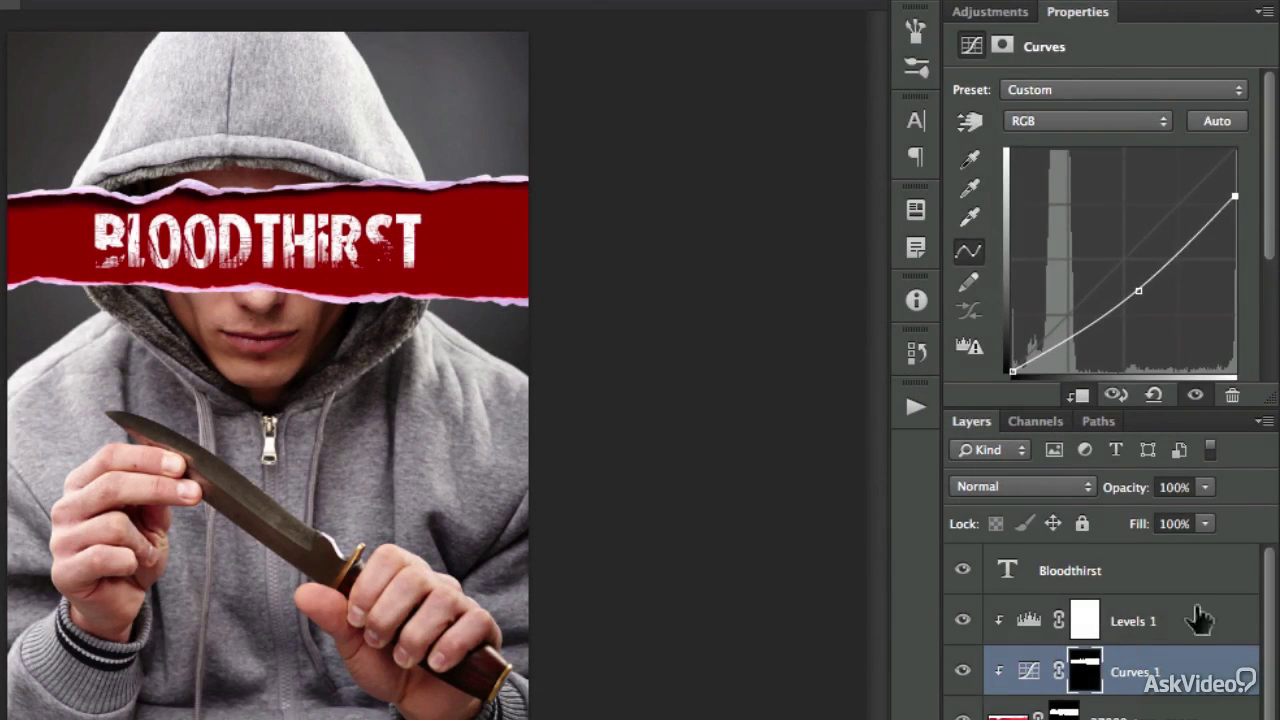
# Check the strip with and without the Curves adjustment, and lower its white point until the curve is nearly straight
pyautogui.click(1200, 620)
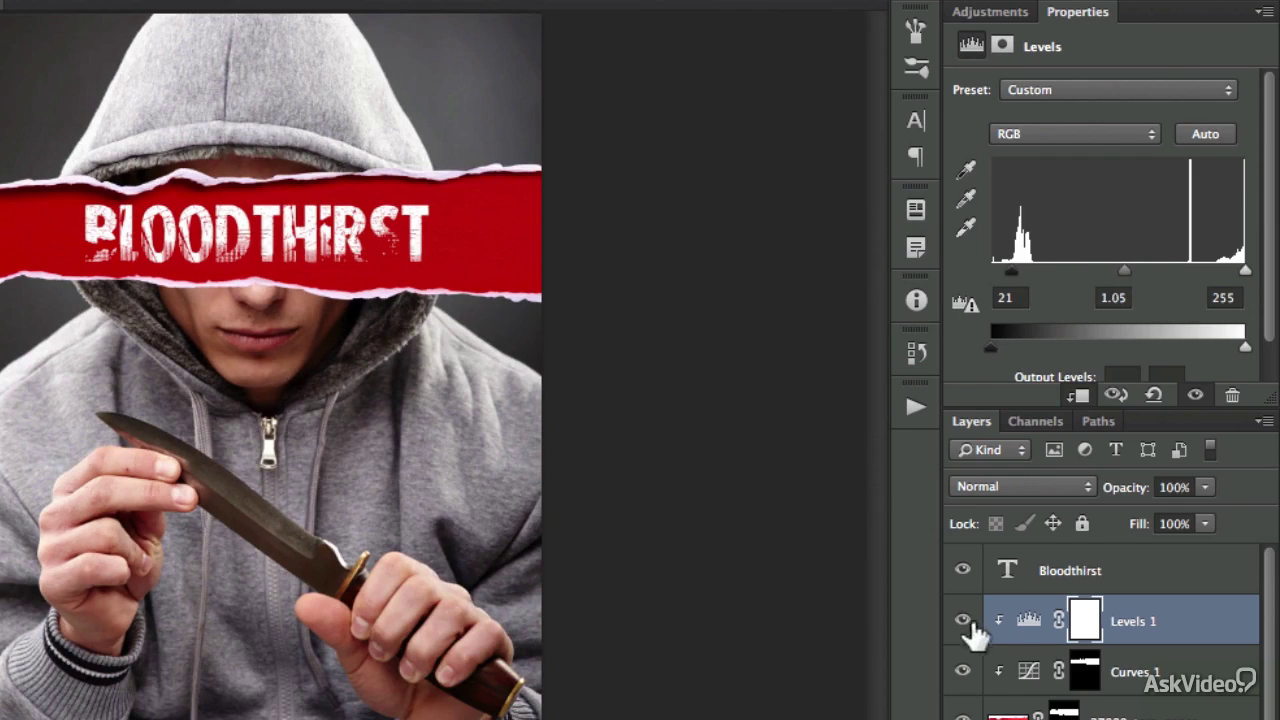
pyautogui.click(963, 670)
pyautogui.click(963, 670)
pyautogui.click(1172, 662)
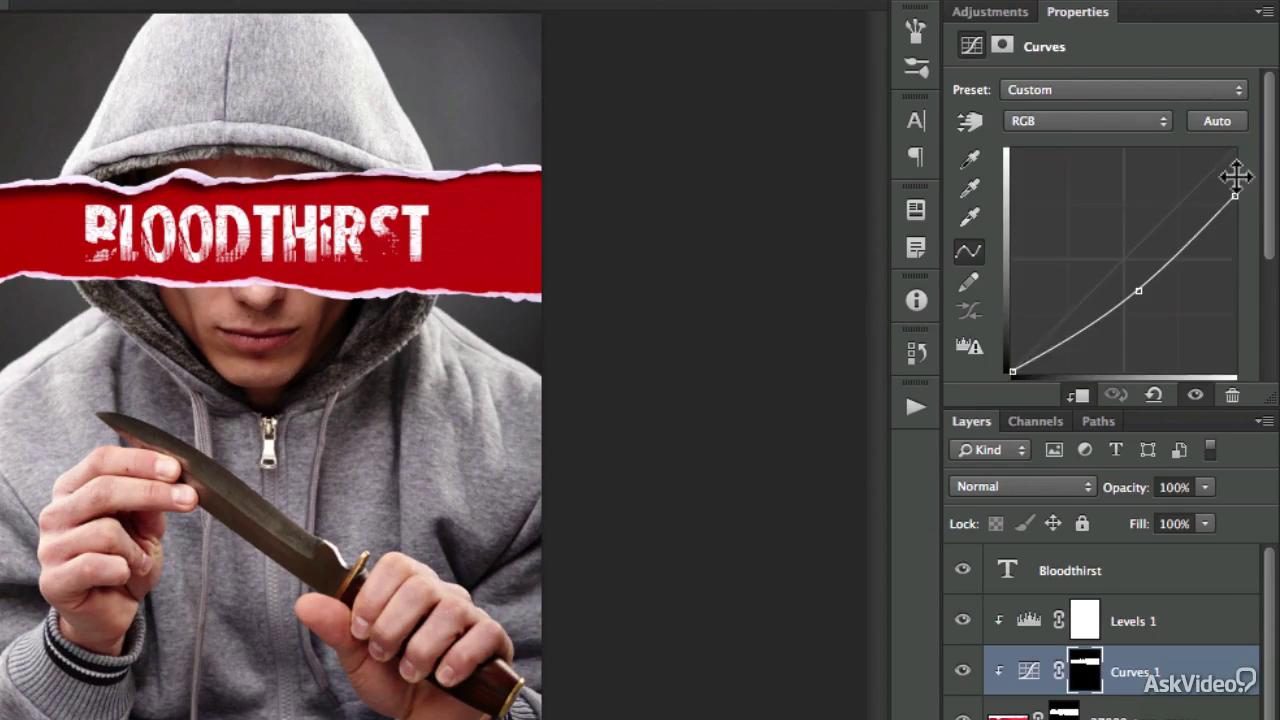
pyautogui.moveTo(1235, 194); pyautogui.dragTo(1236, 225)
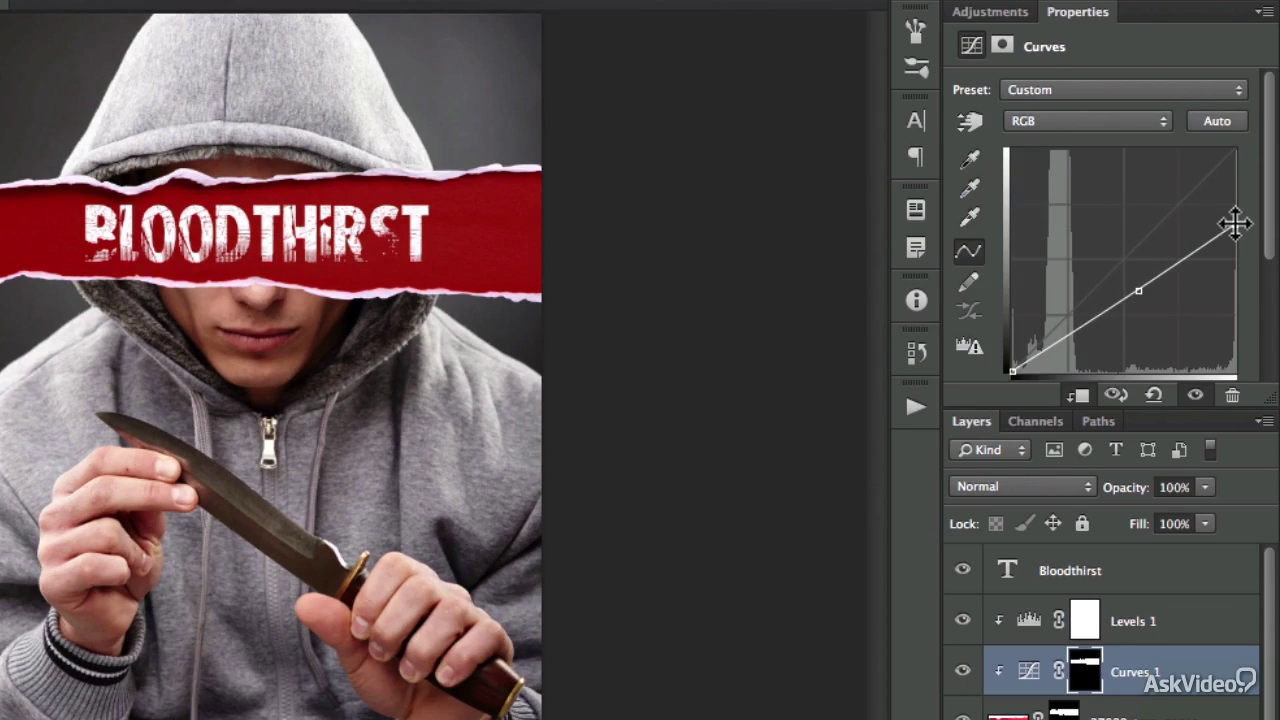
# Create a new layer above Curves 1, copy the Curves mask onto it and make the layer's pixels active for painting
pyautogui.hotkey('ctrl', 'alt', 'shift', 'n')
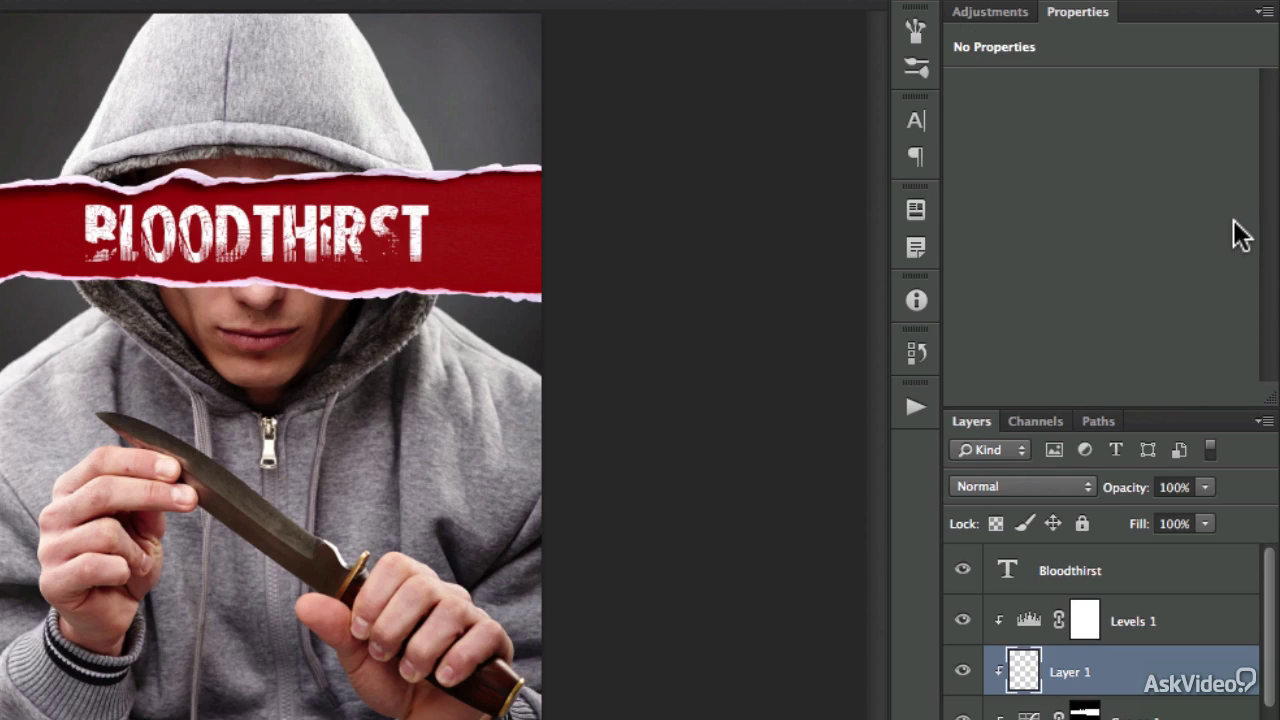
pyautogui.moveTo(1086, 714); pyautogui.dragTo(1085, 678)
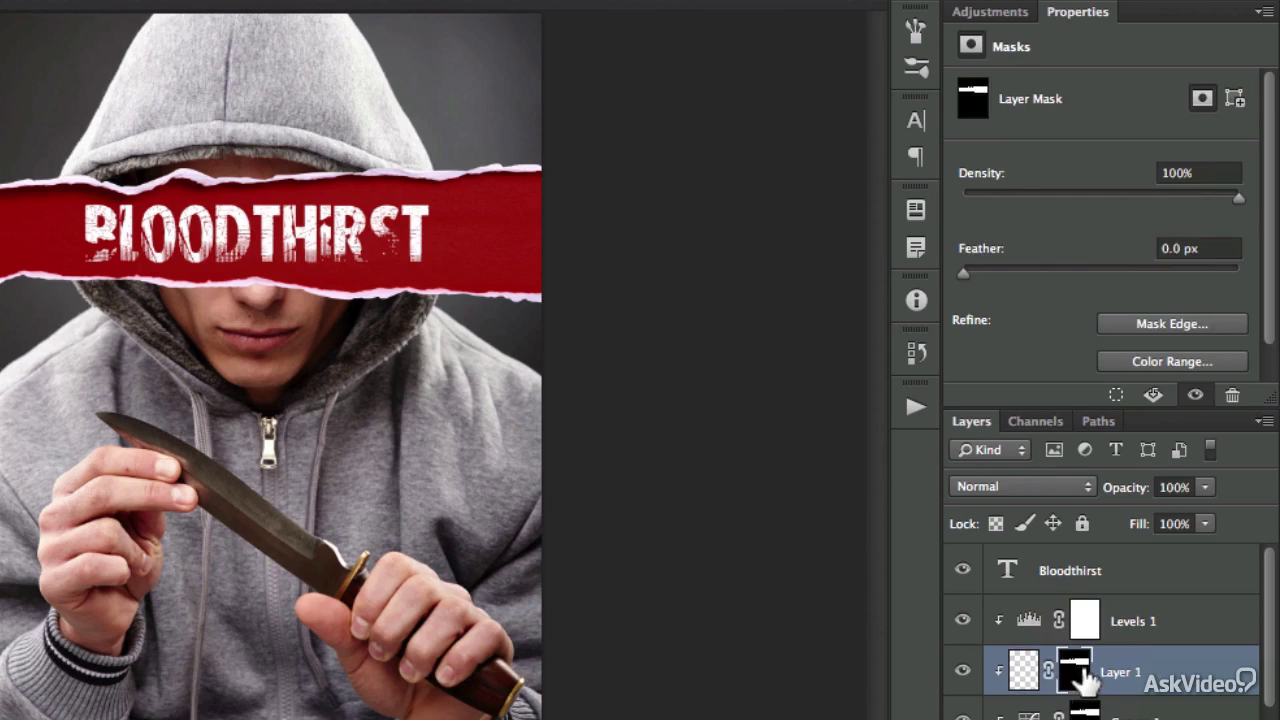
pyautogui.click(1024, 670)
# Paint soft dark shading over both ends of the red strip on the new masked layer with a large brush
pyautogui.rightClick(488, 250)
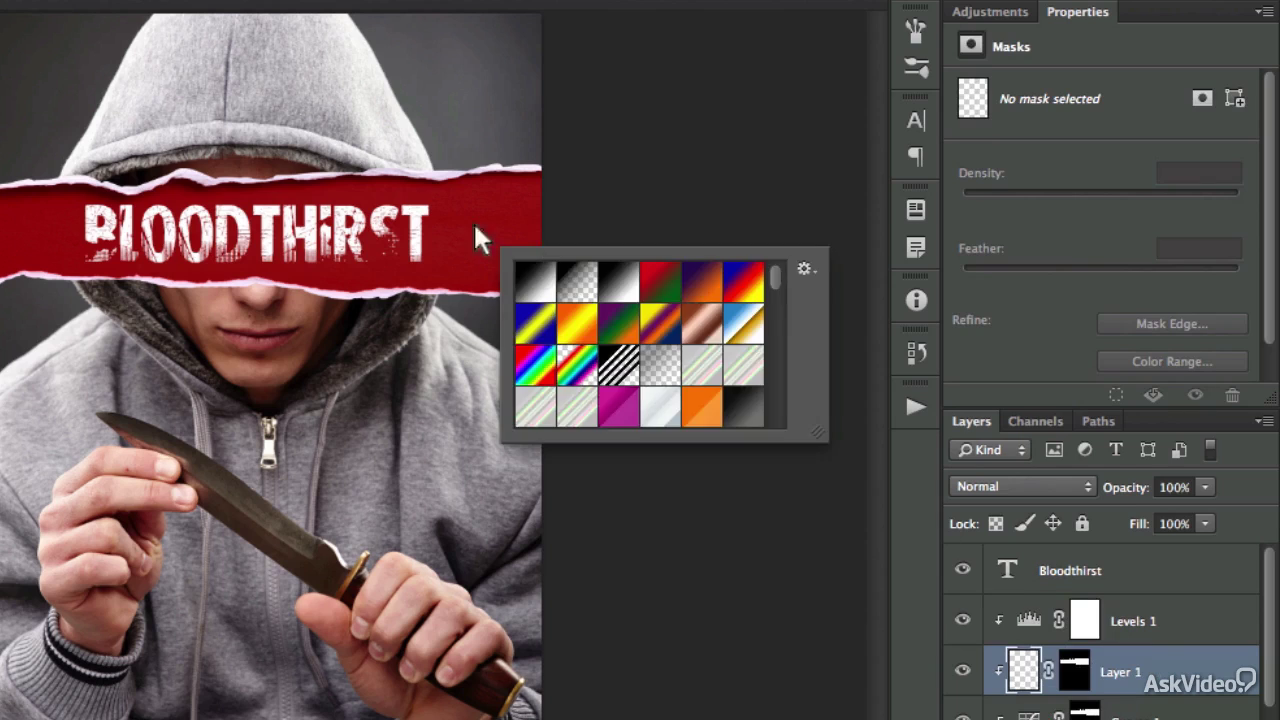
pyautogui.click(480, 226)
pyautogui.moveTo(485, 254)
pyautogui.mouseDown()
pyautogui.moveTo(517, 265)
pyautogui.moveTo(403, 9)
pyautogui.mouseUp()
pyautogui.moveTo(426, 490); pyautogui.dragTo(384, 174)
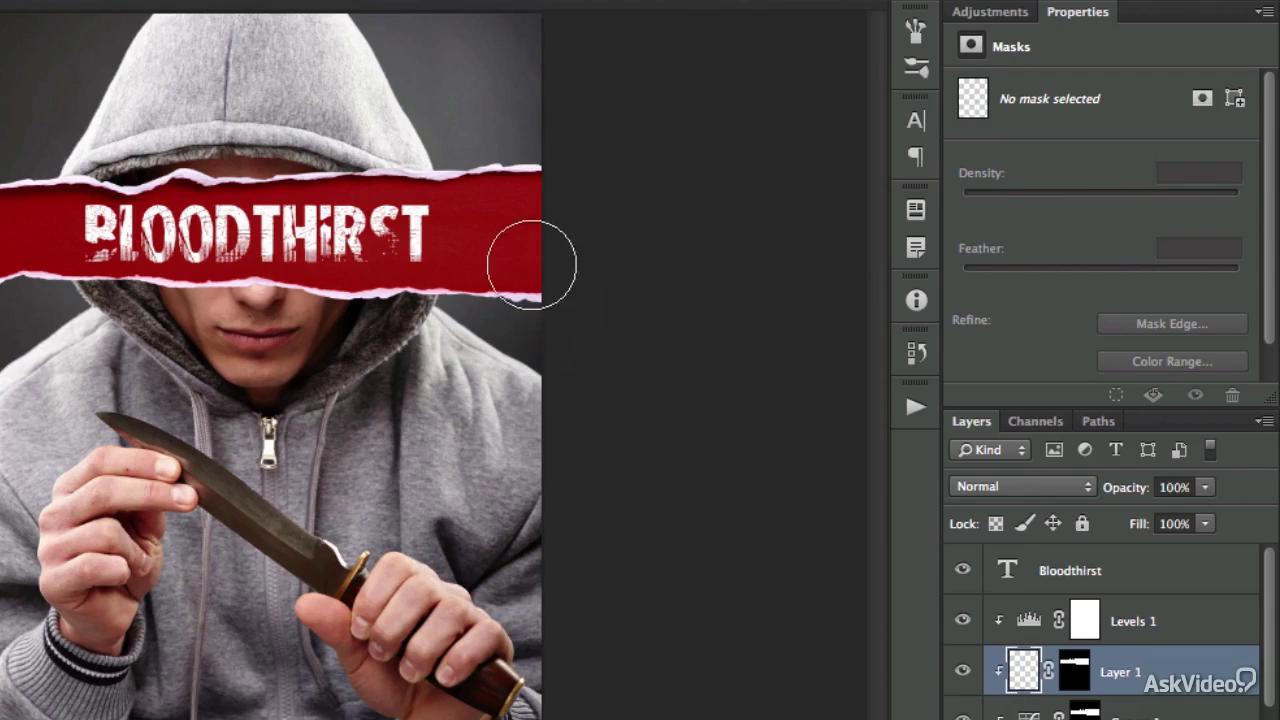
pyautogui.moveTo(510, 264); pyautogui.dragTo(522, 264)
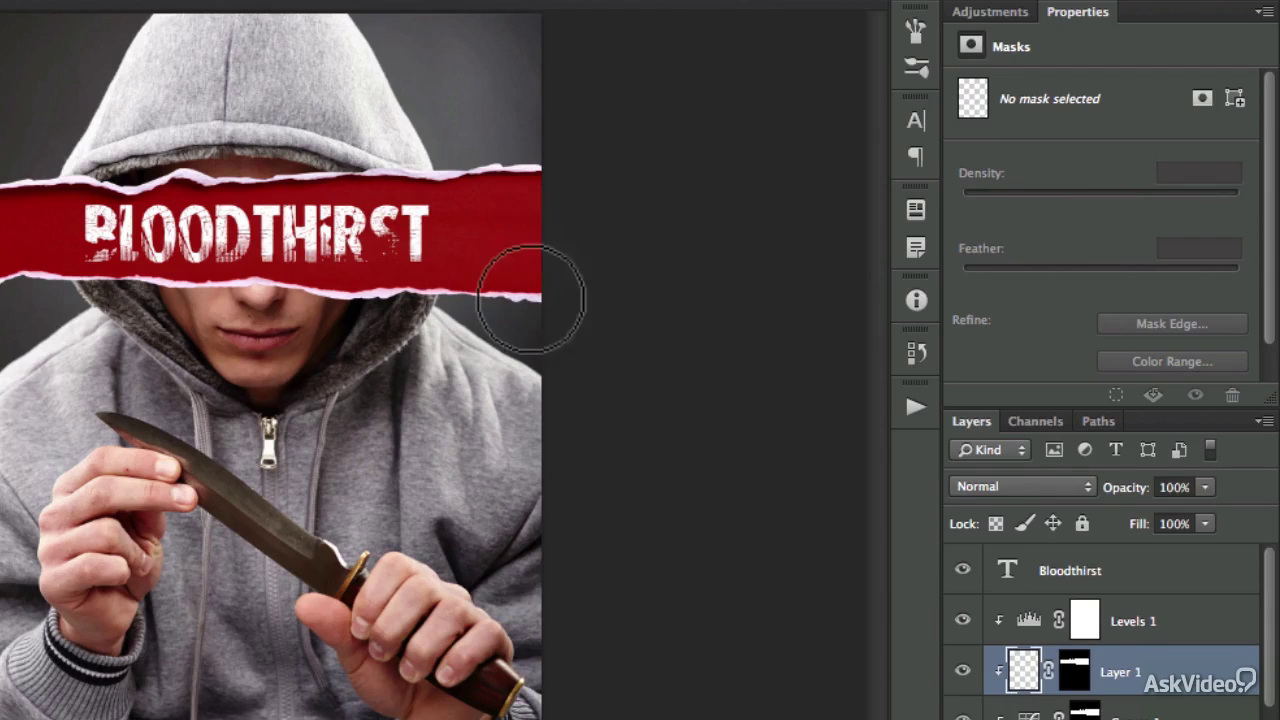
pyautogui.moveTo(503, 200)
pyautogui.mouseDown()
pyautogui.moveTo(491, 190)
pyautogui.moveTo(495, 325)
pyautogui.mouseUp()
pyautogui.moveTo(536, 223); pyautogui.dragTo(545, 384)
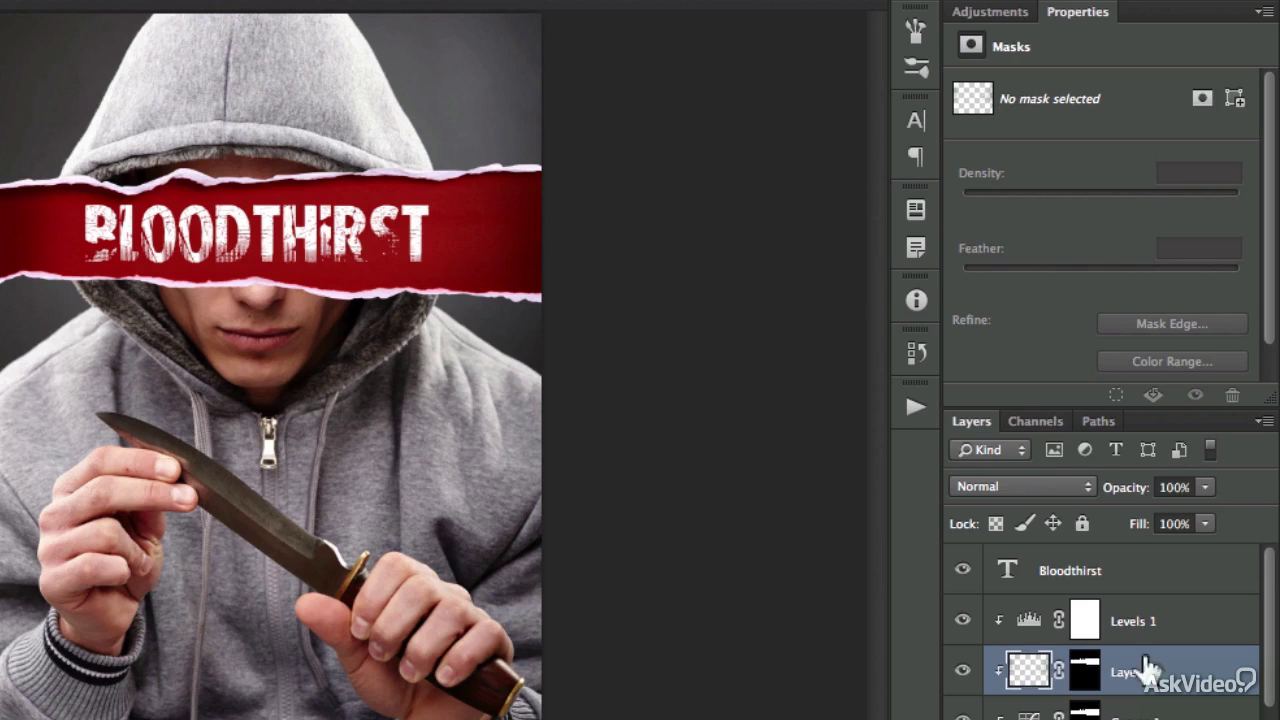
# Add a Multiply drop shadow to the title with 75% opacity, angle 180°, distance 5 px, spread 11% and size 51 px
pyautogui.doubleClick(1157, 571)
pyautogui.click(512, 496)
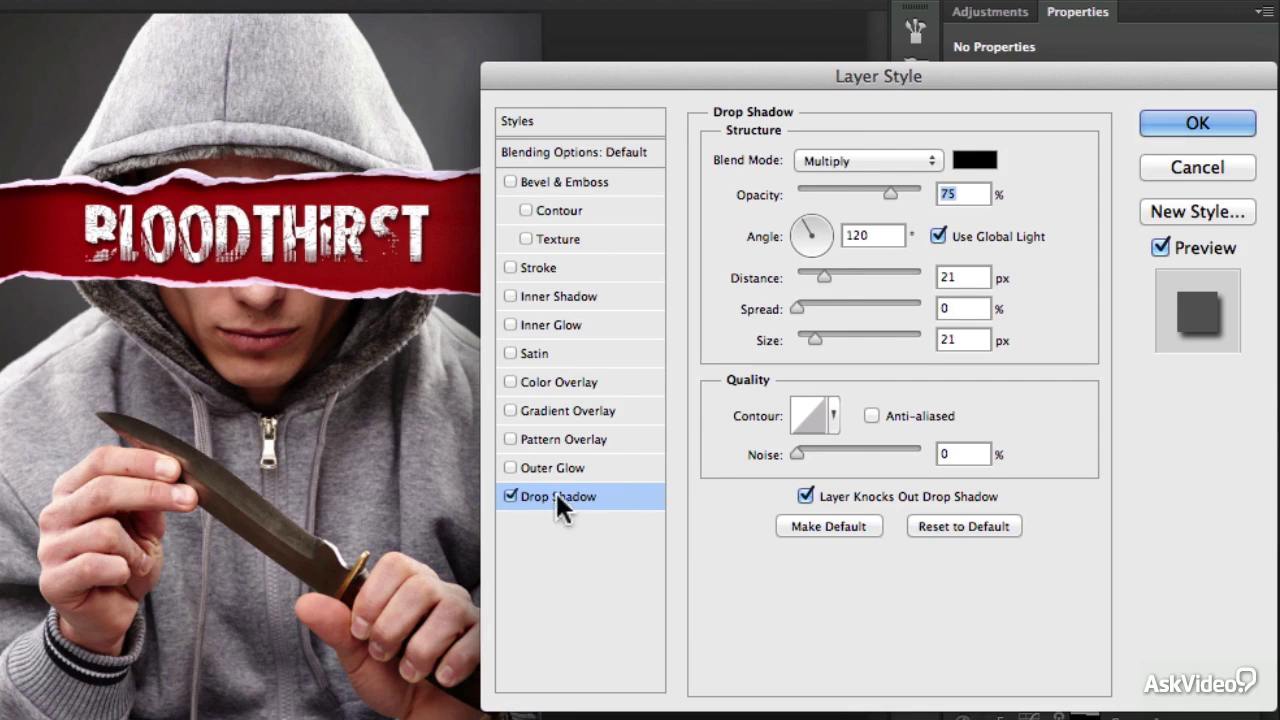
pyautogui.moveTo(822, 335); pyautogui.dragTo(808, 301)
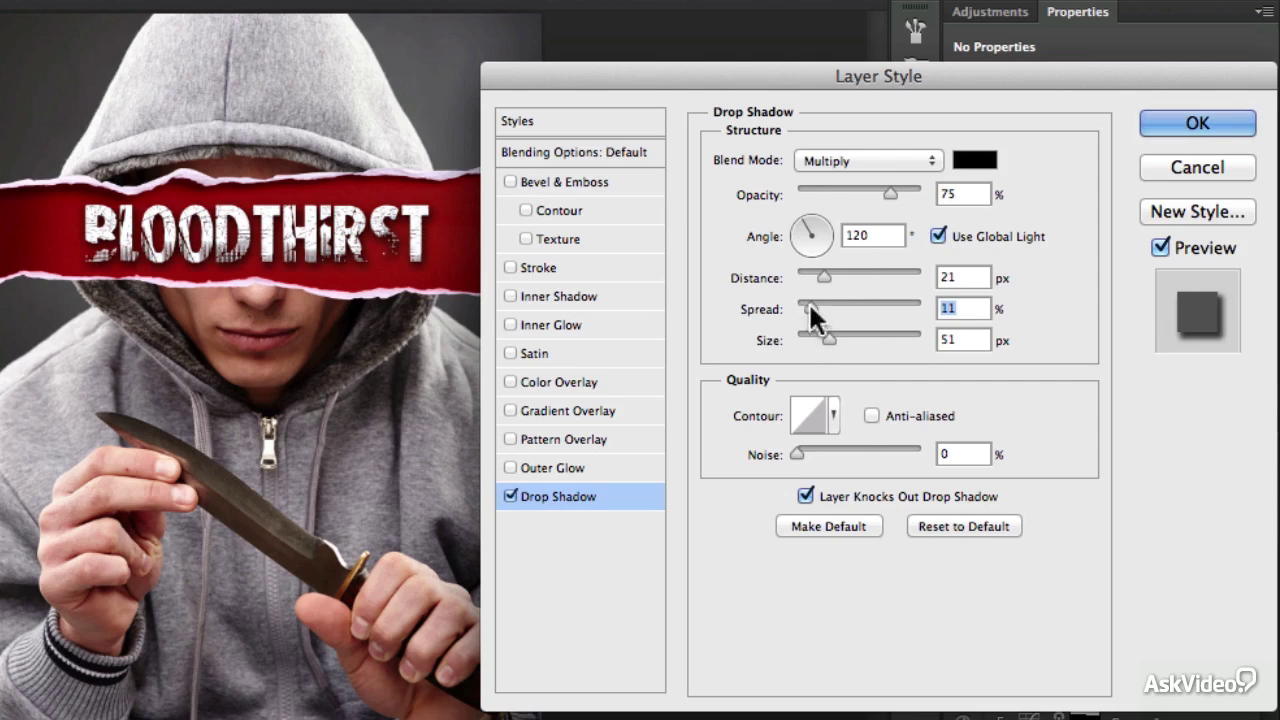
pyautogui.moveTo(360, 291); pyautogui.dragTo(366, 280)
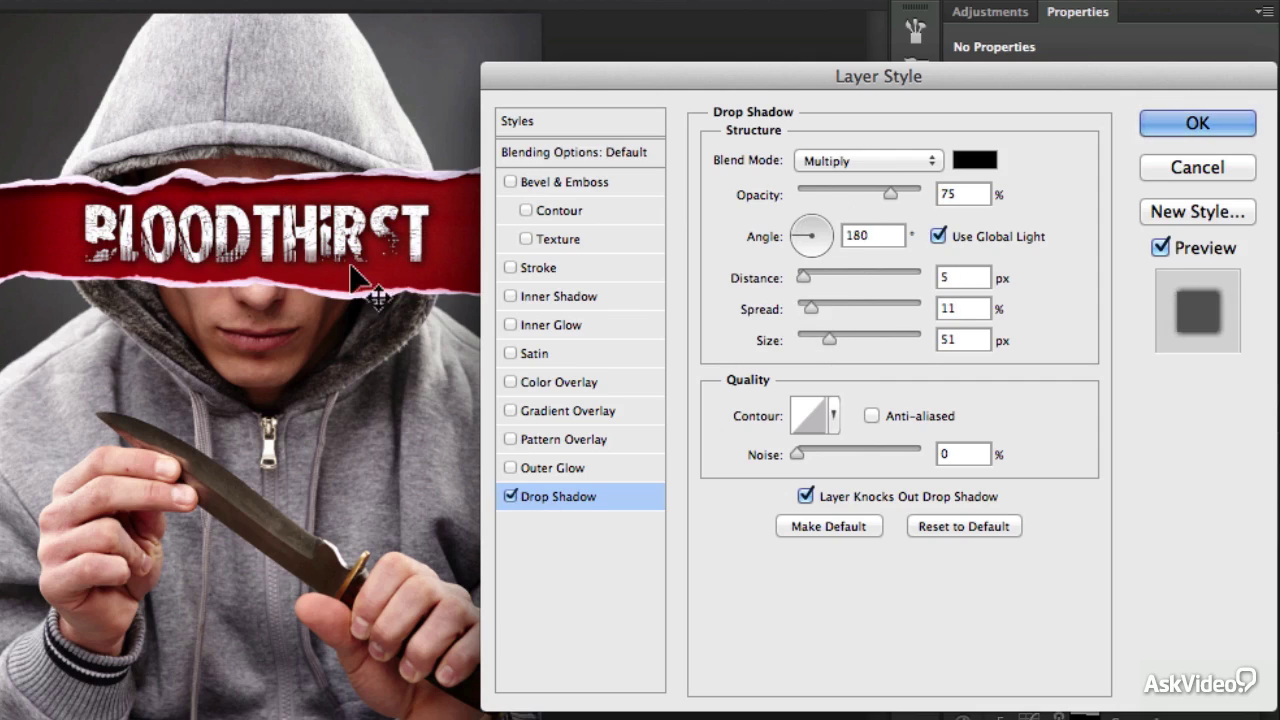
pyautogui.click(1240, 122)
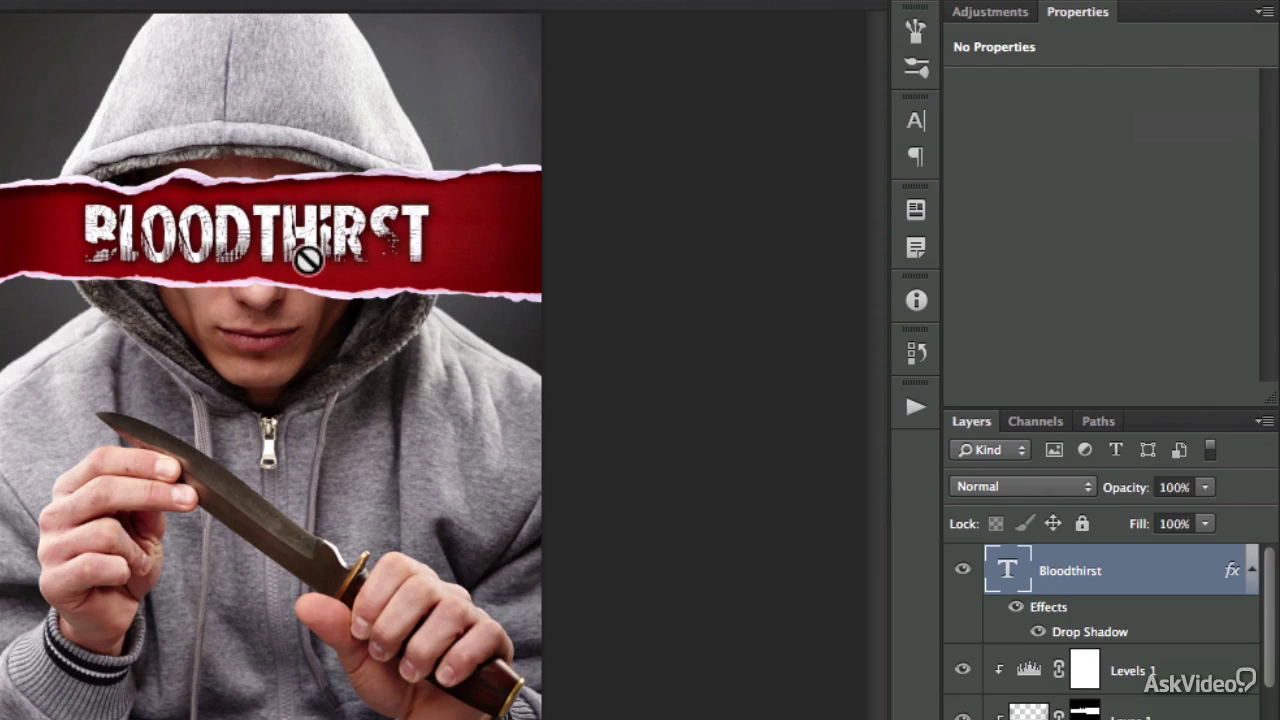